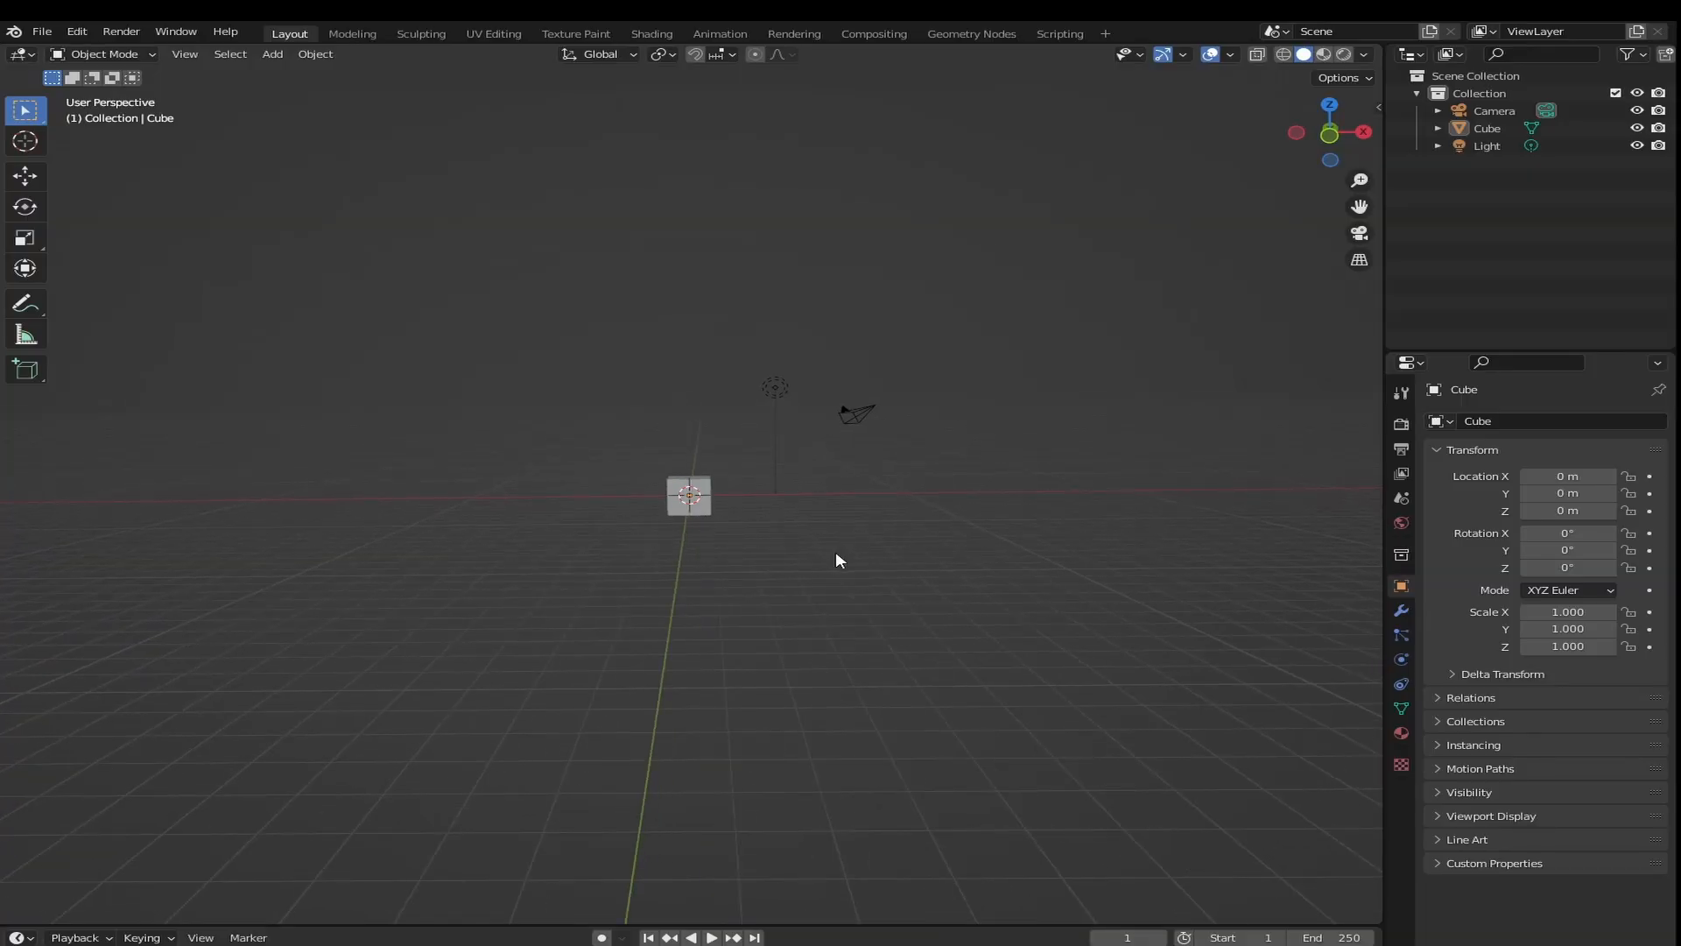
# Delete the camera and the light from the scene, leaving only the cube
pyautogui.moveTo(520, 301); pyautogui.dragTo(996, 575)
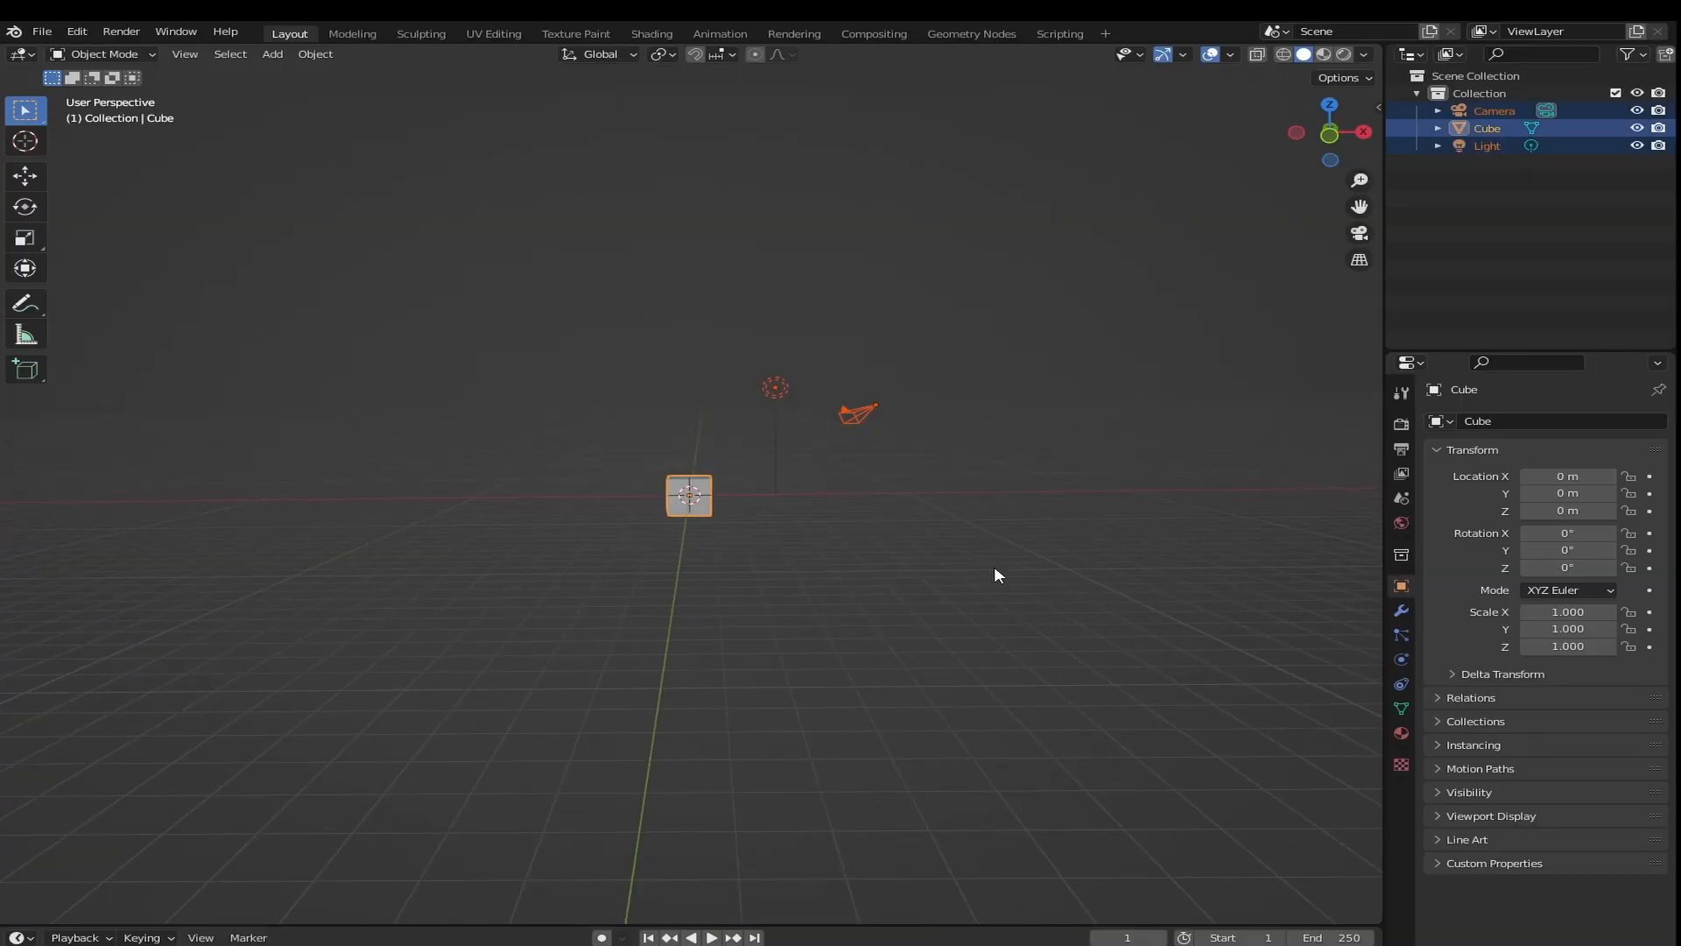
pyautogui.keyDown('shift'); pyautogui.click(711, 510); pyautogui.keyUp('shift')
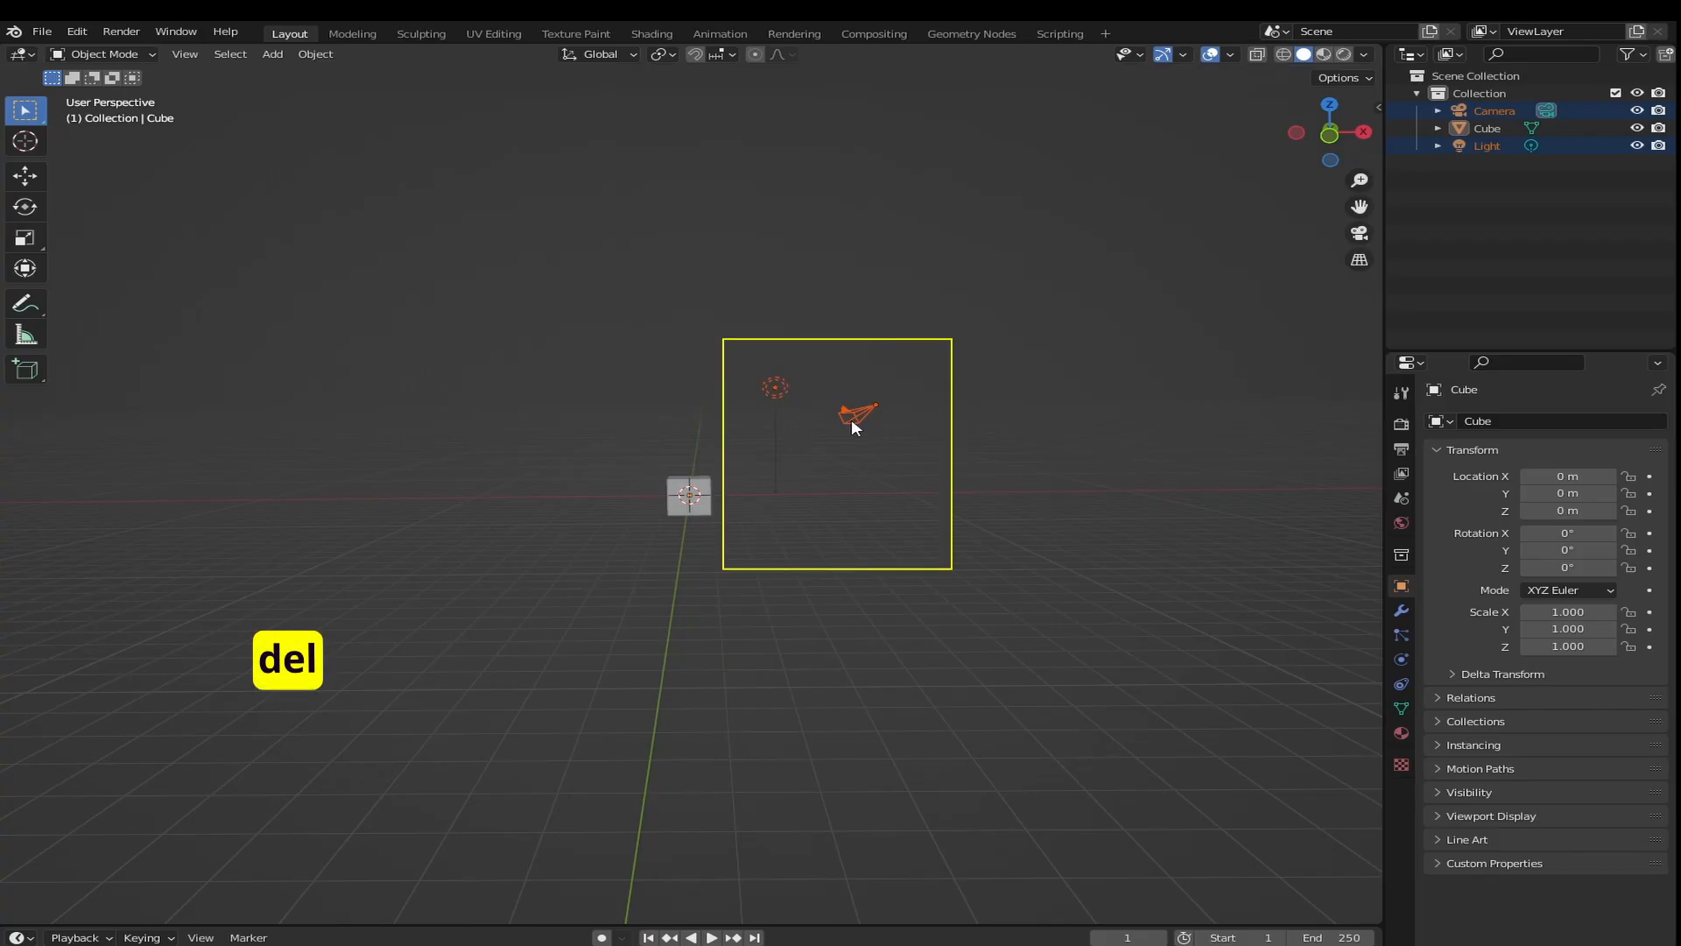
pyautogui.press('Delete')
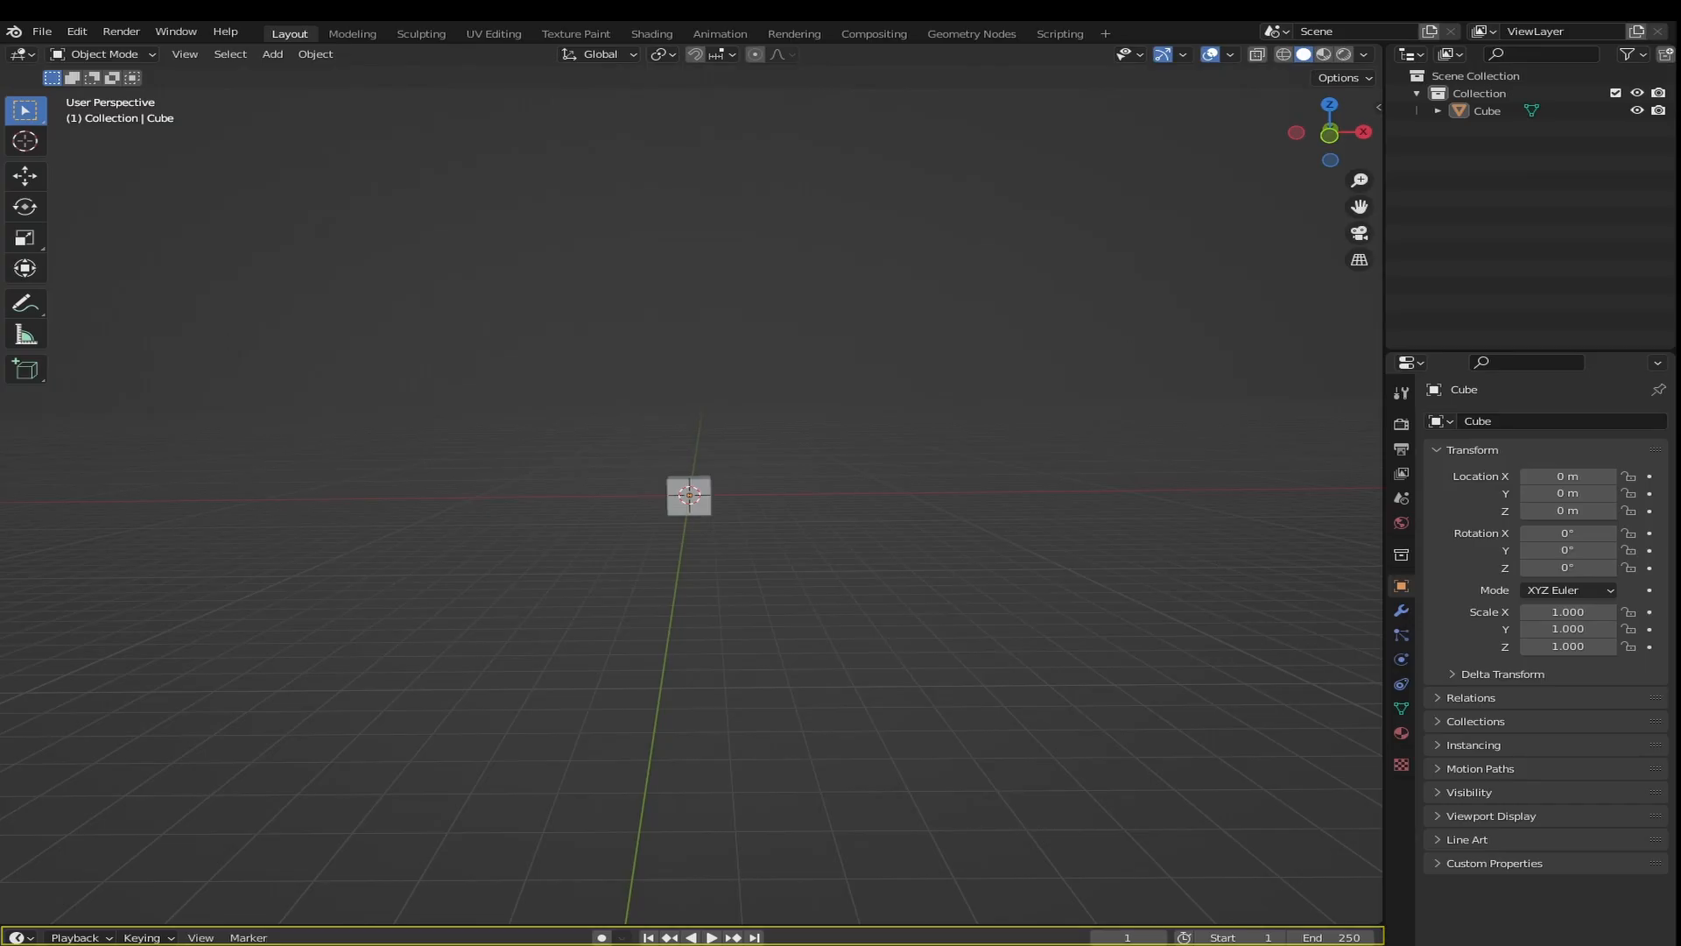
# Enlarge the timeline area upward and briefly run playback, leaving the playhead at frame 1
pyautogui.moveTo(396, 926); pyautogui.dragTo(421, 715)
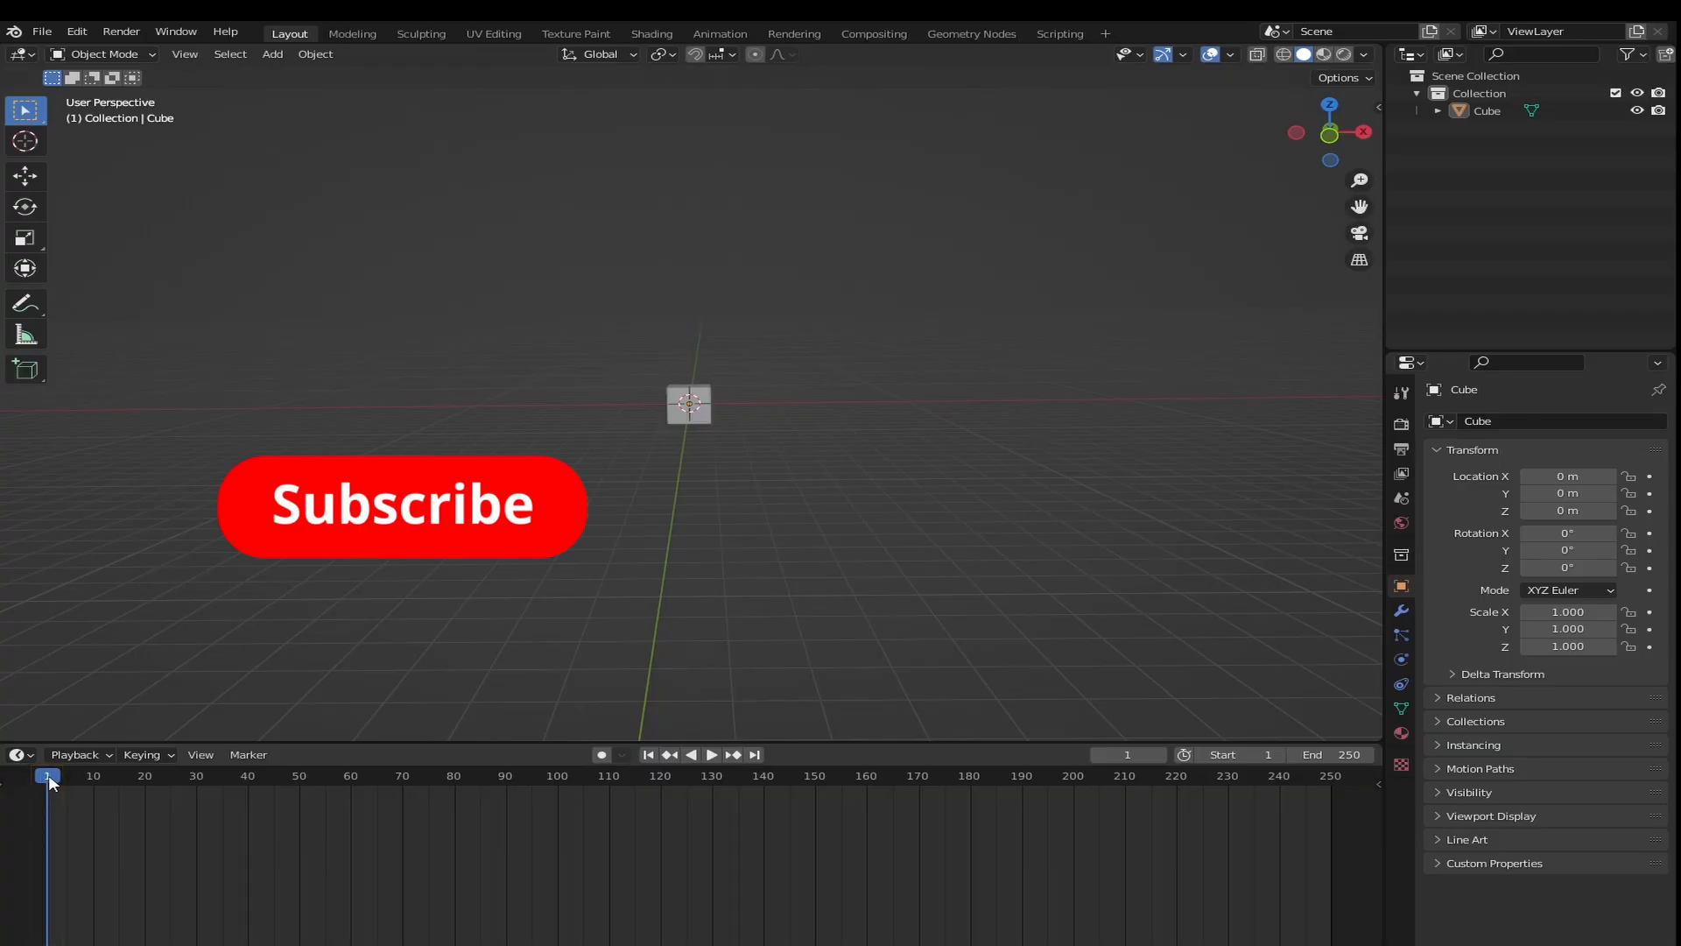
pyautogui.press('space')
pyautogui.moveTo(52, 779)
pyautogui.mouseDown()
pyautogui.moveTo(75, 782)
pyautogui.moveTo(49, 780)
pyautogui.mouseUp()
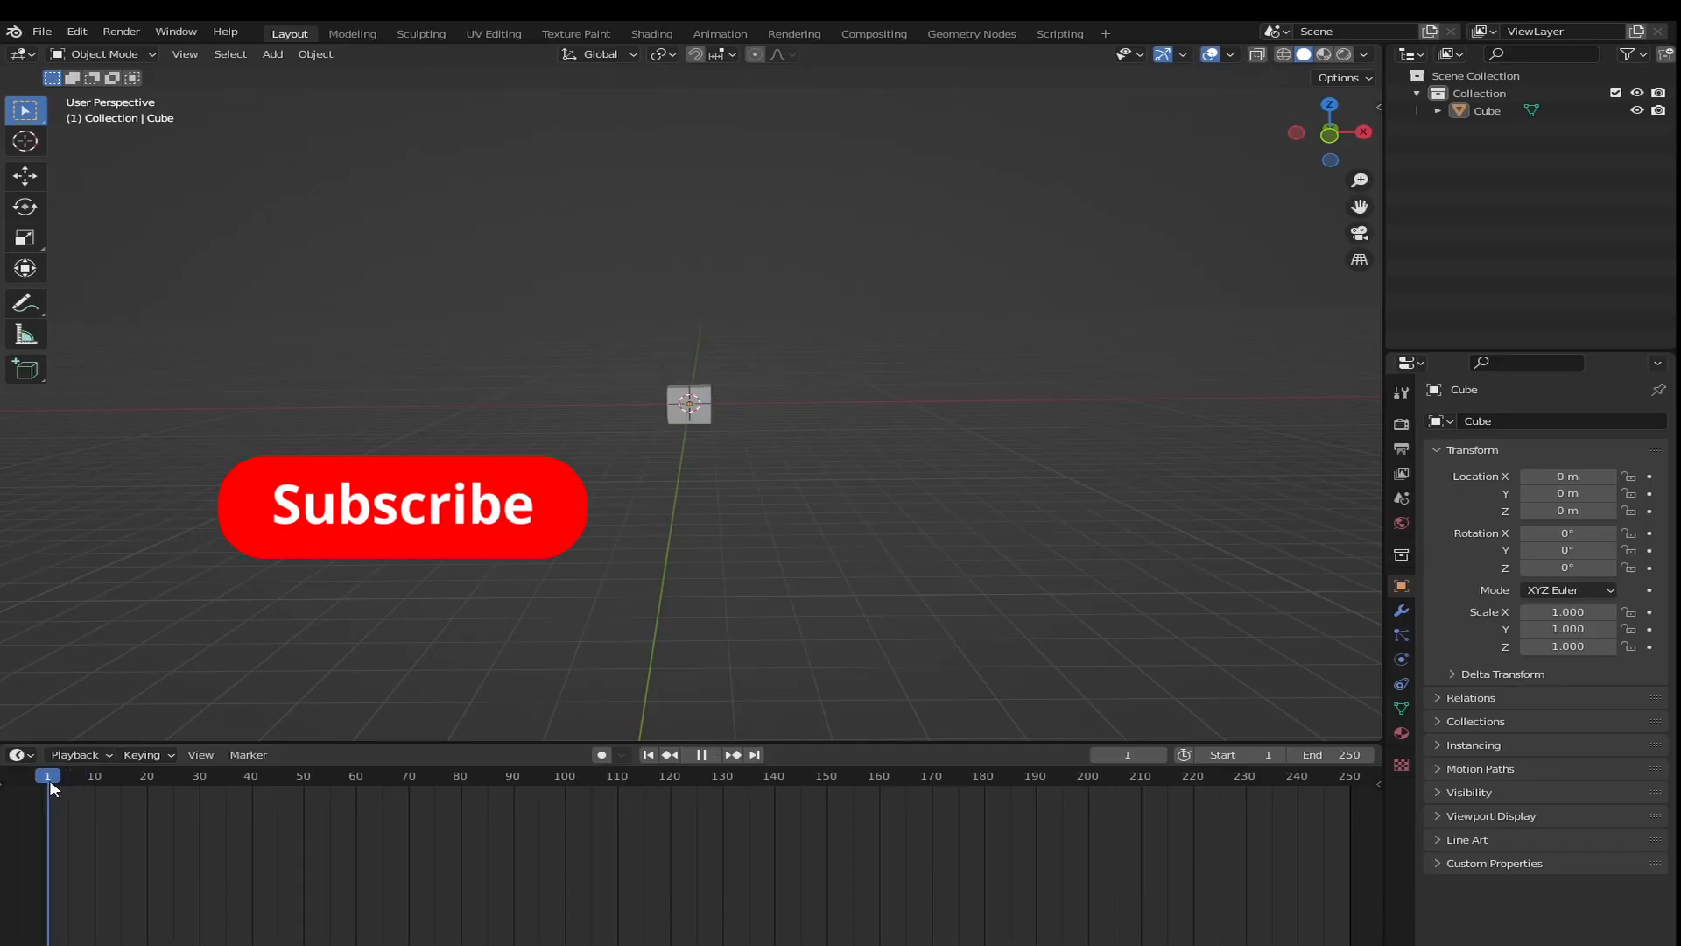
pyautogui.press('space')
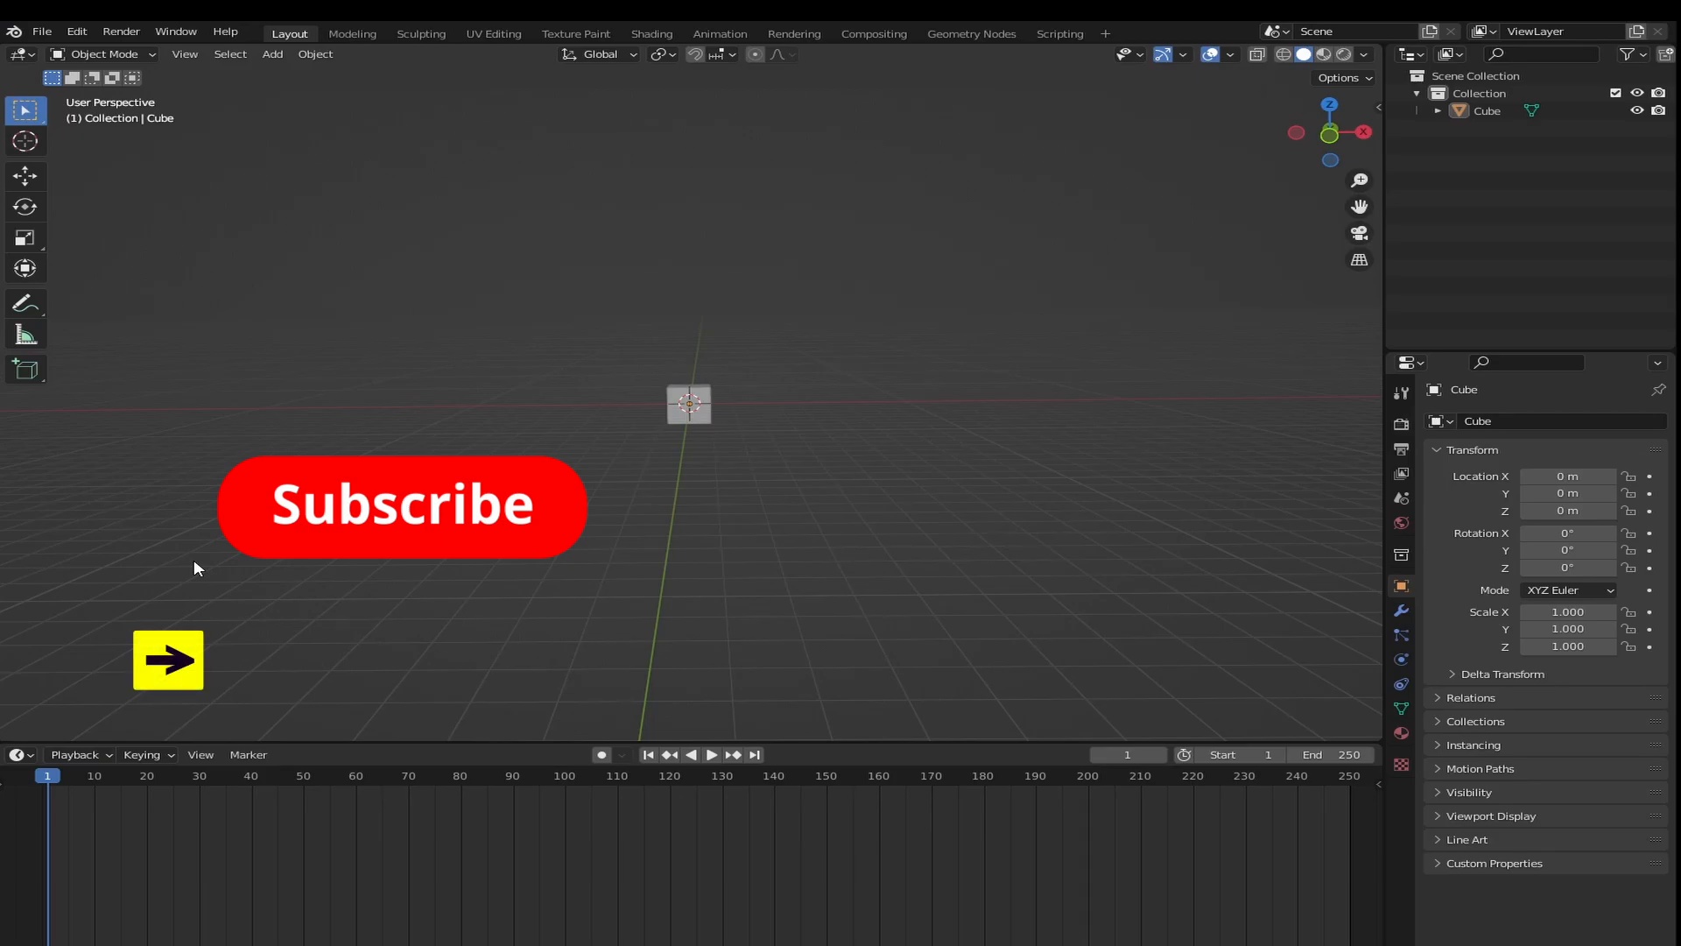
# Step the playhead forward frame by frame to frame 6 and back to frame 1
pyautogui.press('Right')
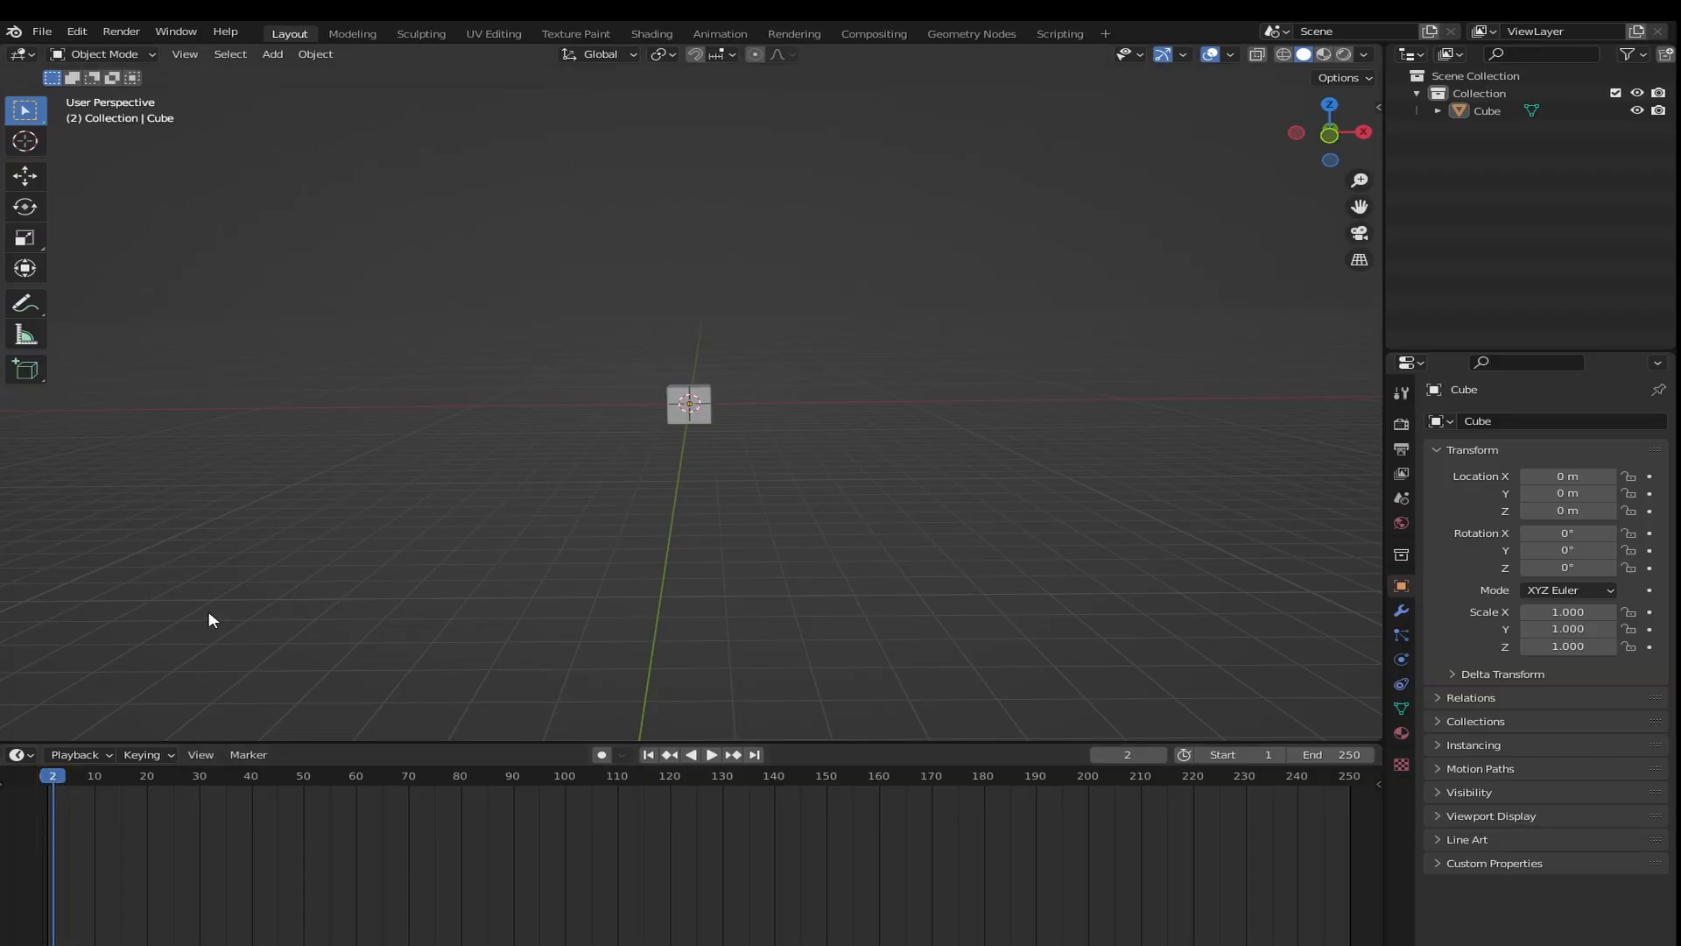
pyautogui.press('Right')
pyautogui.press('Right')
pyautogui.press('Right')
pyautogui.press('Right')
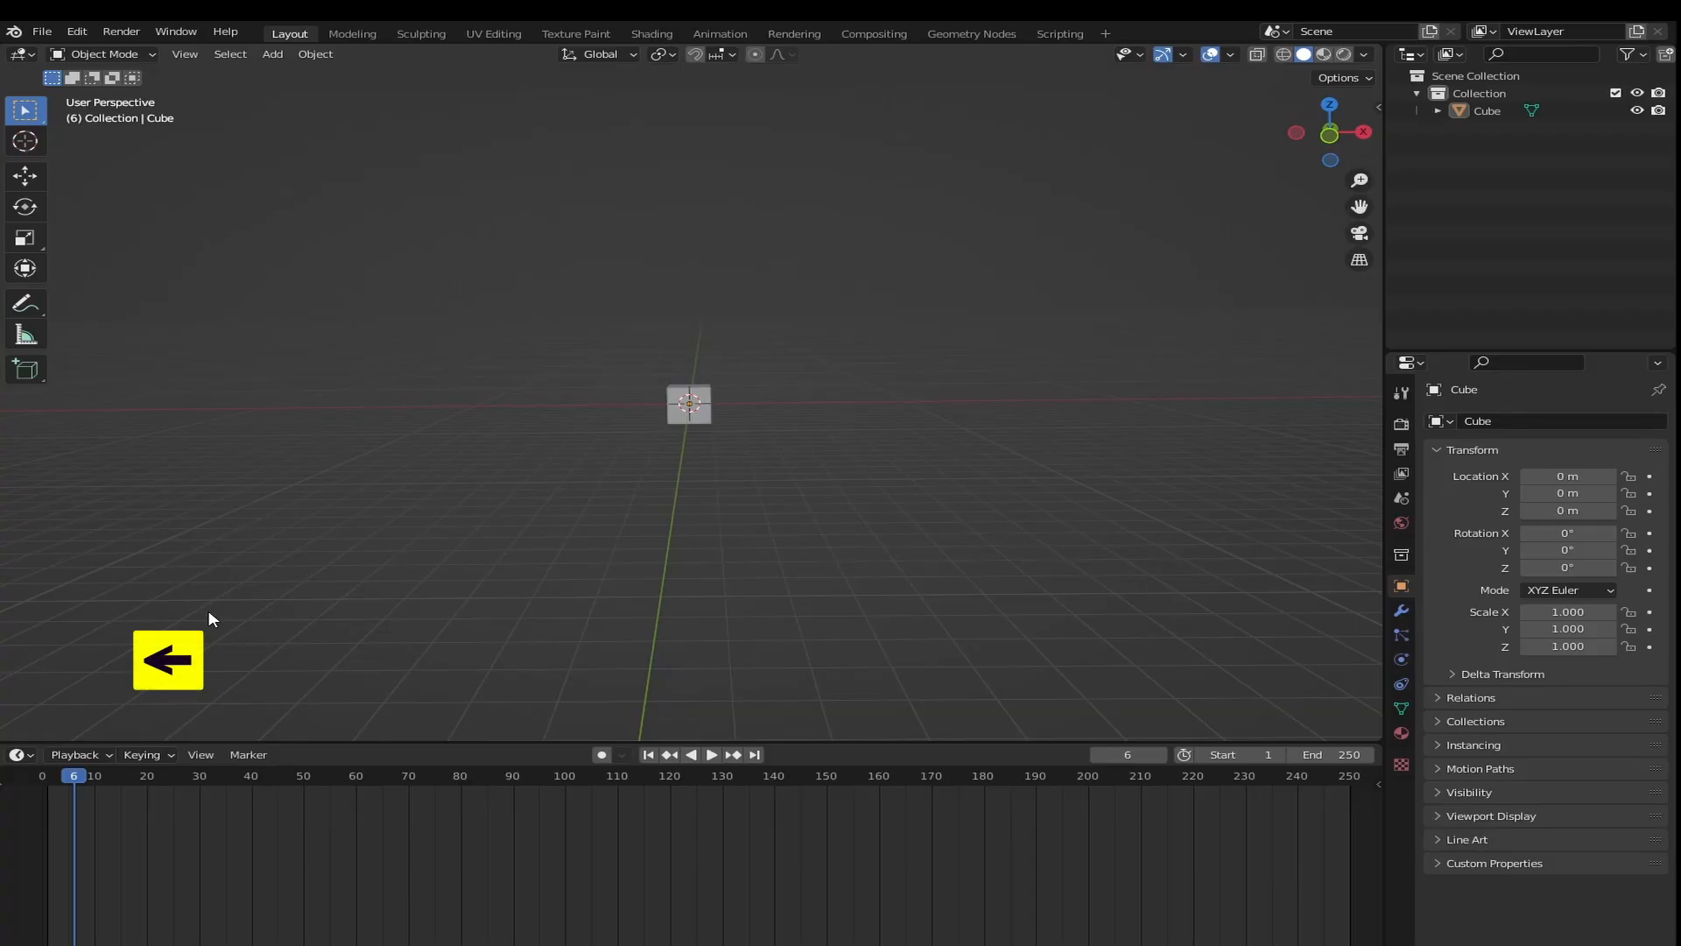
pyautogui.press('Left')
pyautogui.press('Left')
pyautogui.press('Left')
pyautogui.press('Left')
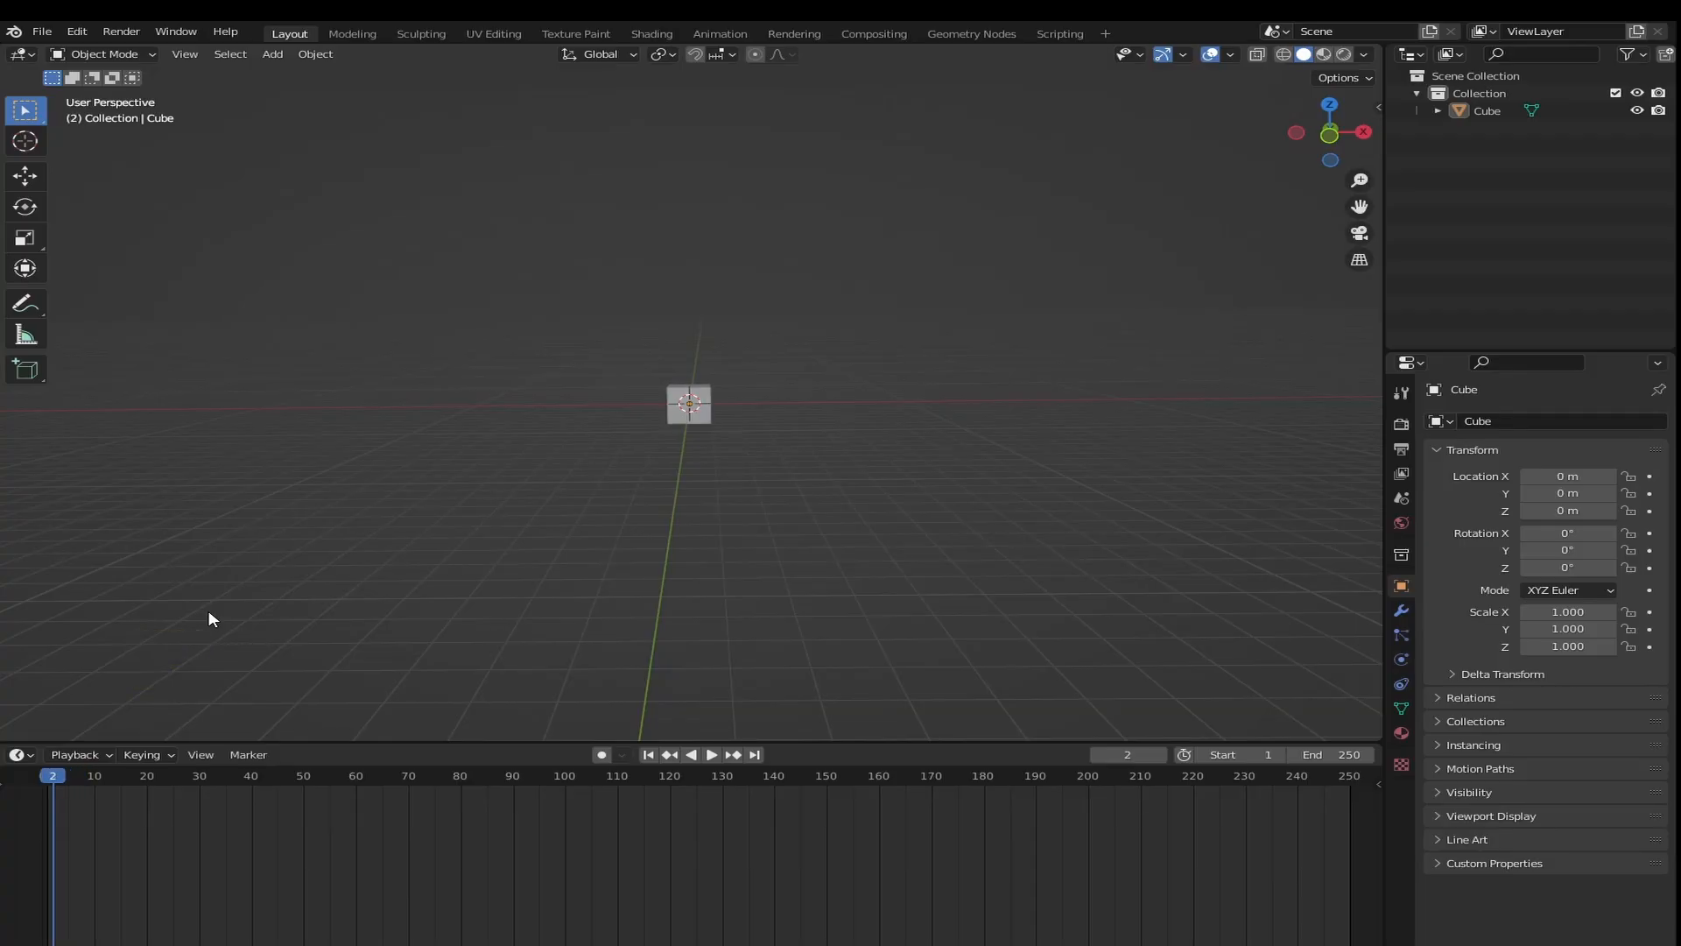
pyautogui.press('Left')
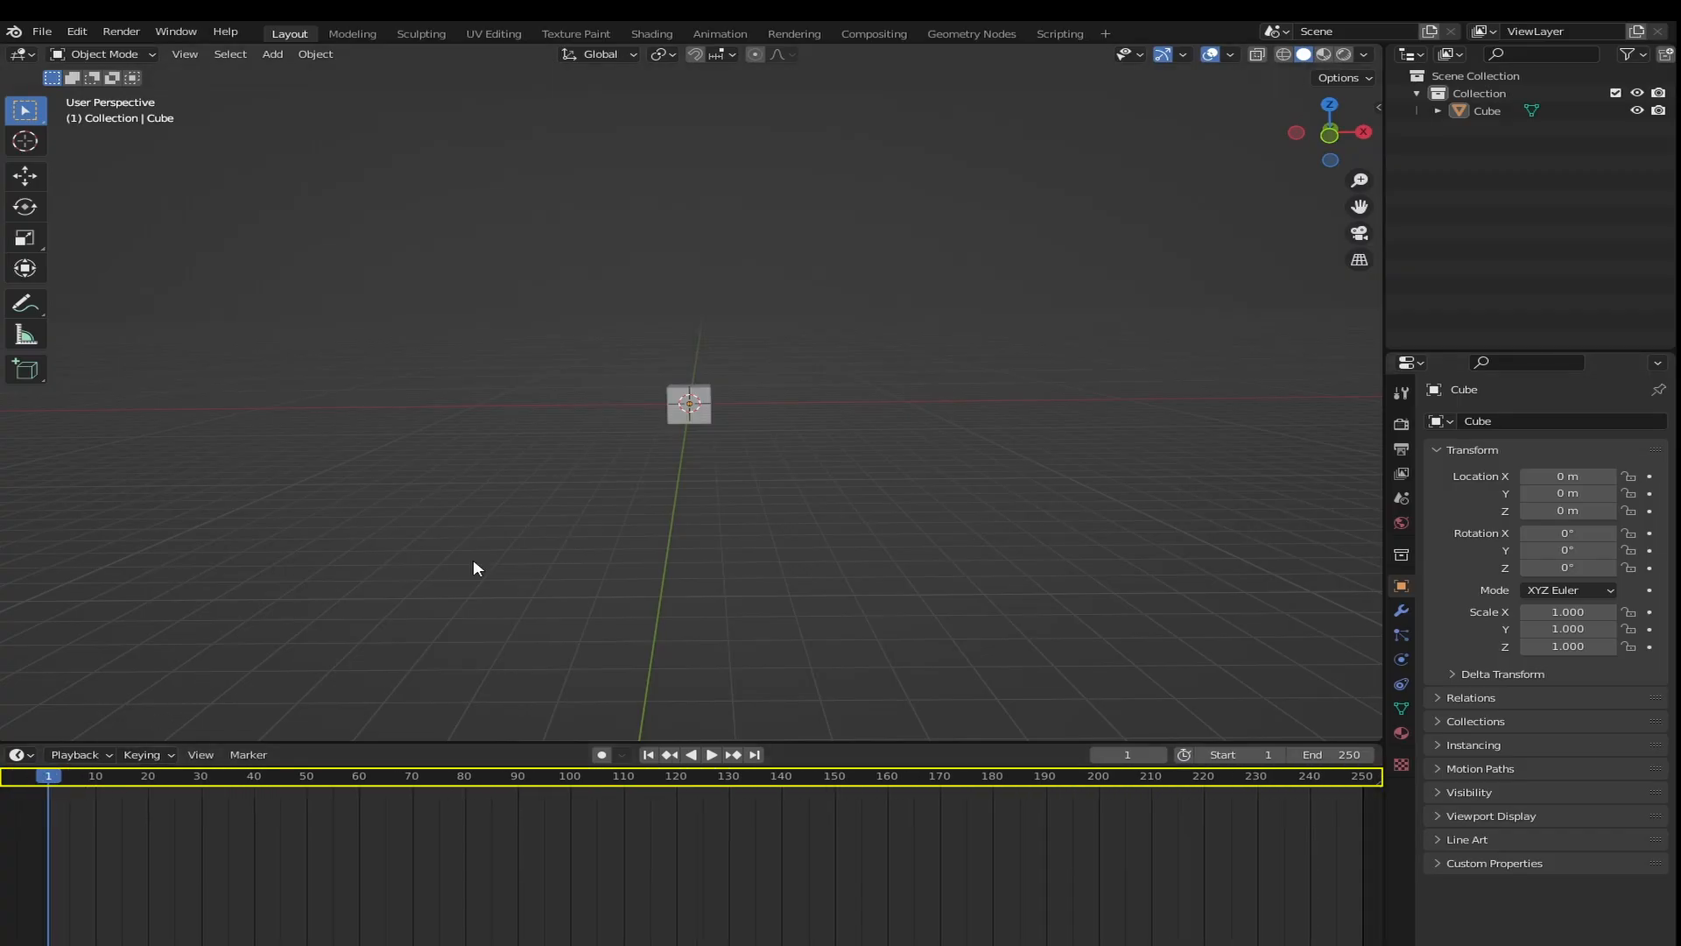
# Set the current frame to 6, and return it to 1
pyautogui.click(1133, 754)
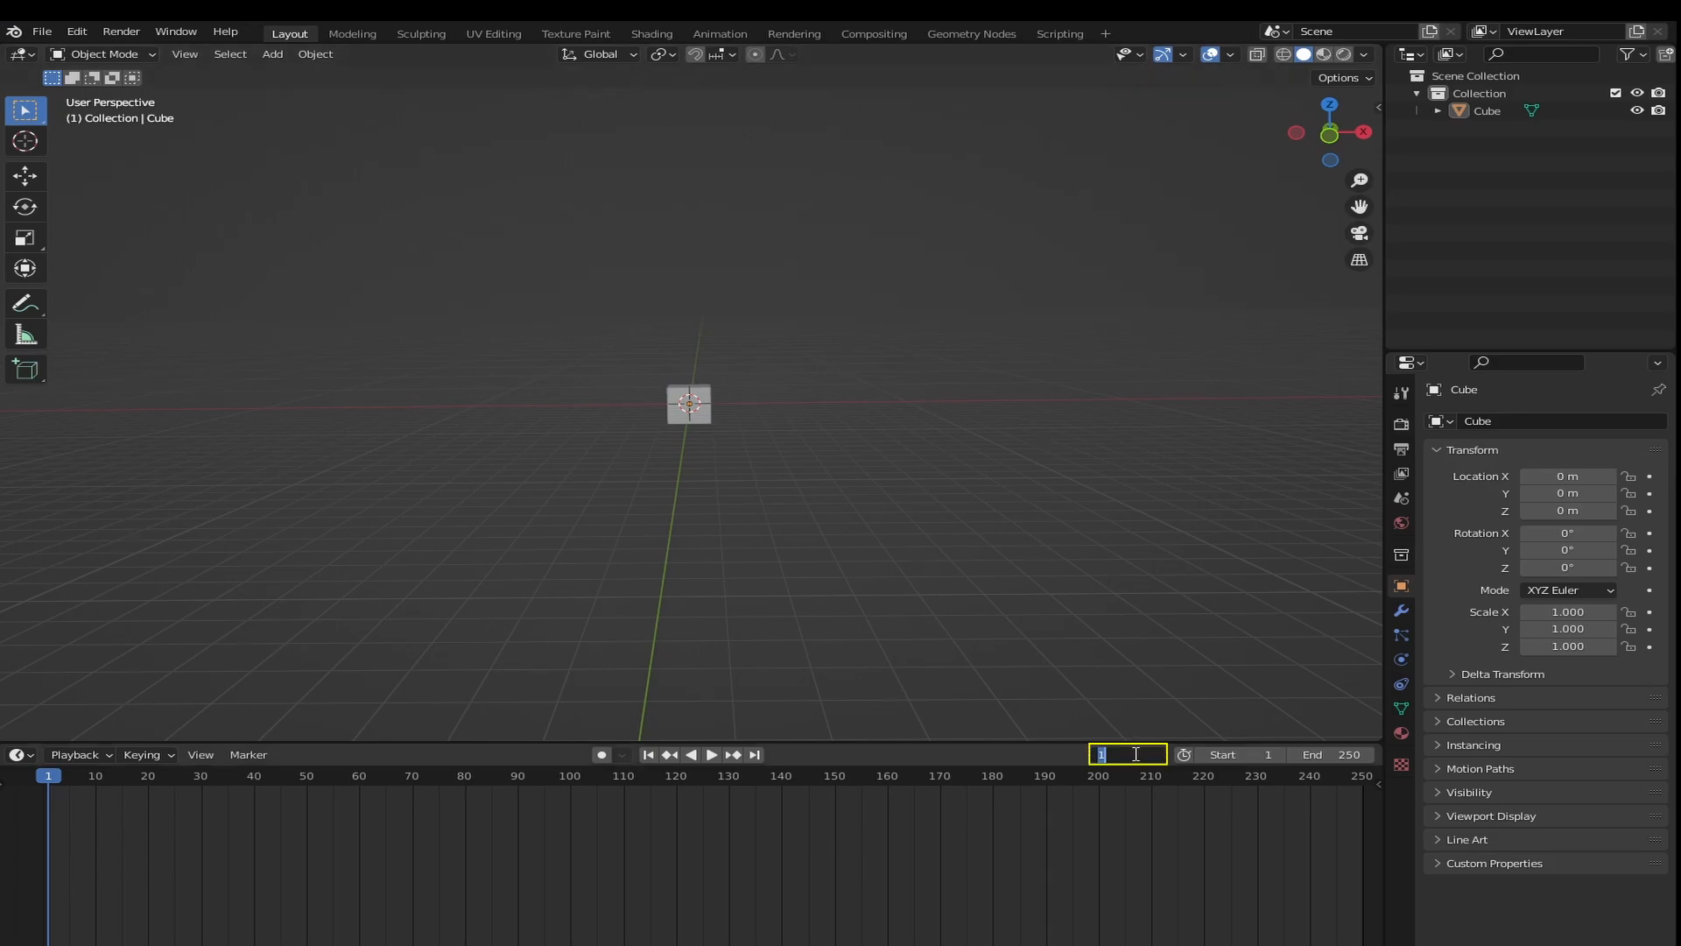
pyautogui.write('6')
pyautogui.press('Return')
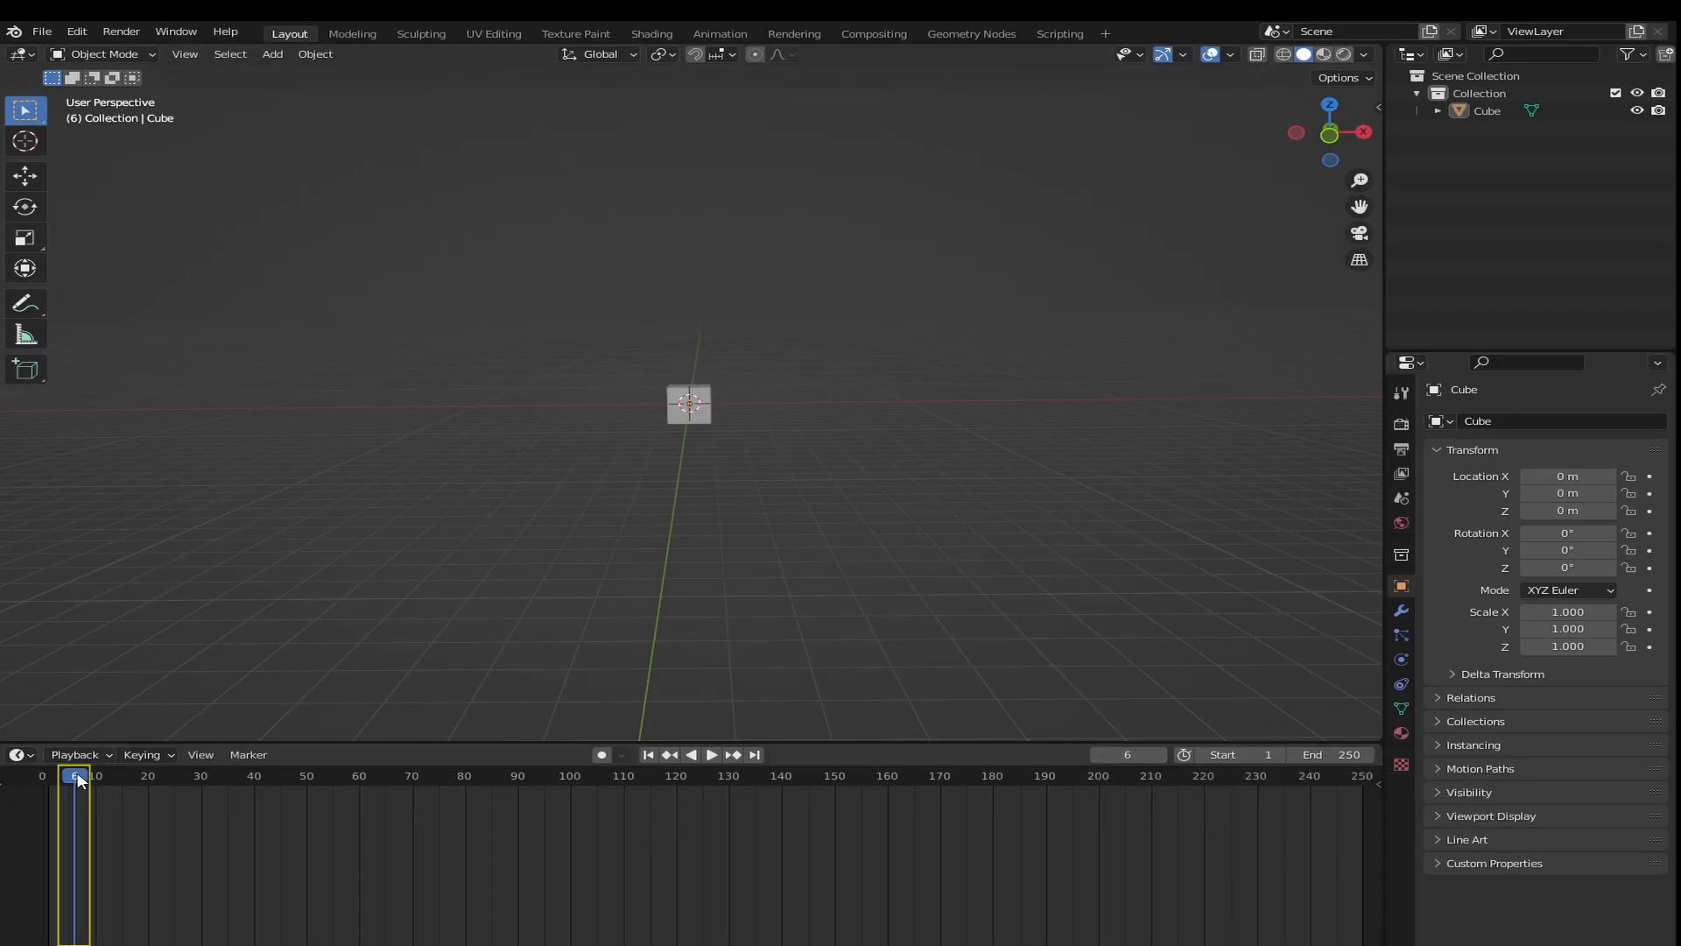
pyautogui.click(1140, 755)
pyautogui.write('1')
pyautogui.press('Return')
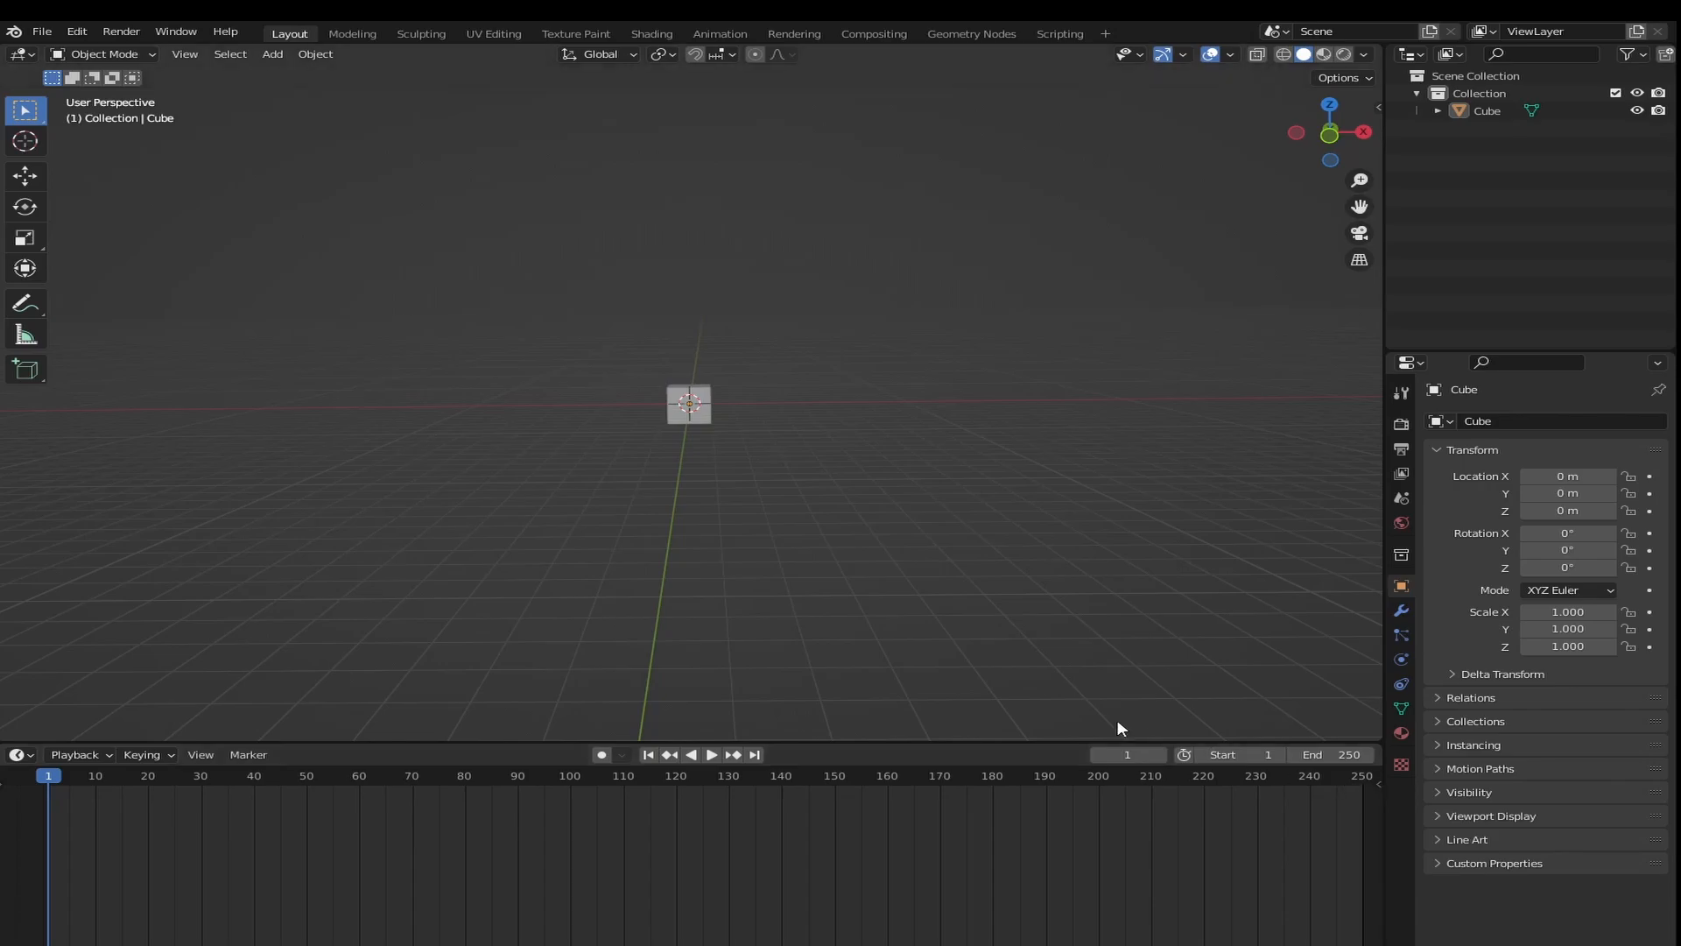
# Jump to the last frame of the animation range and back to the first frame
pyautogui.click(756, 757)
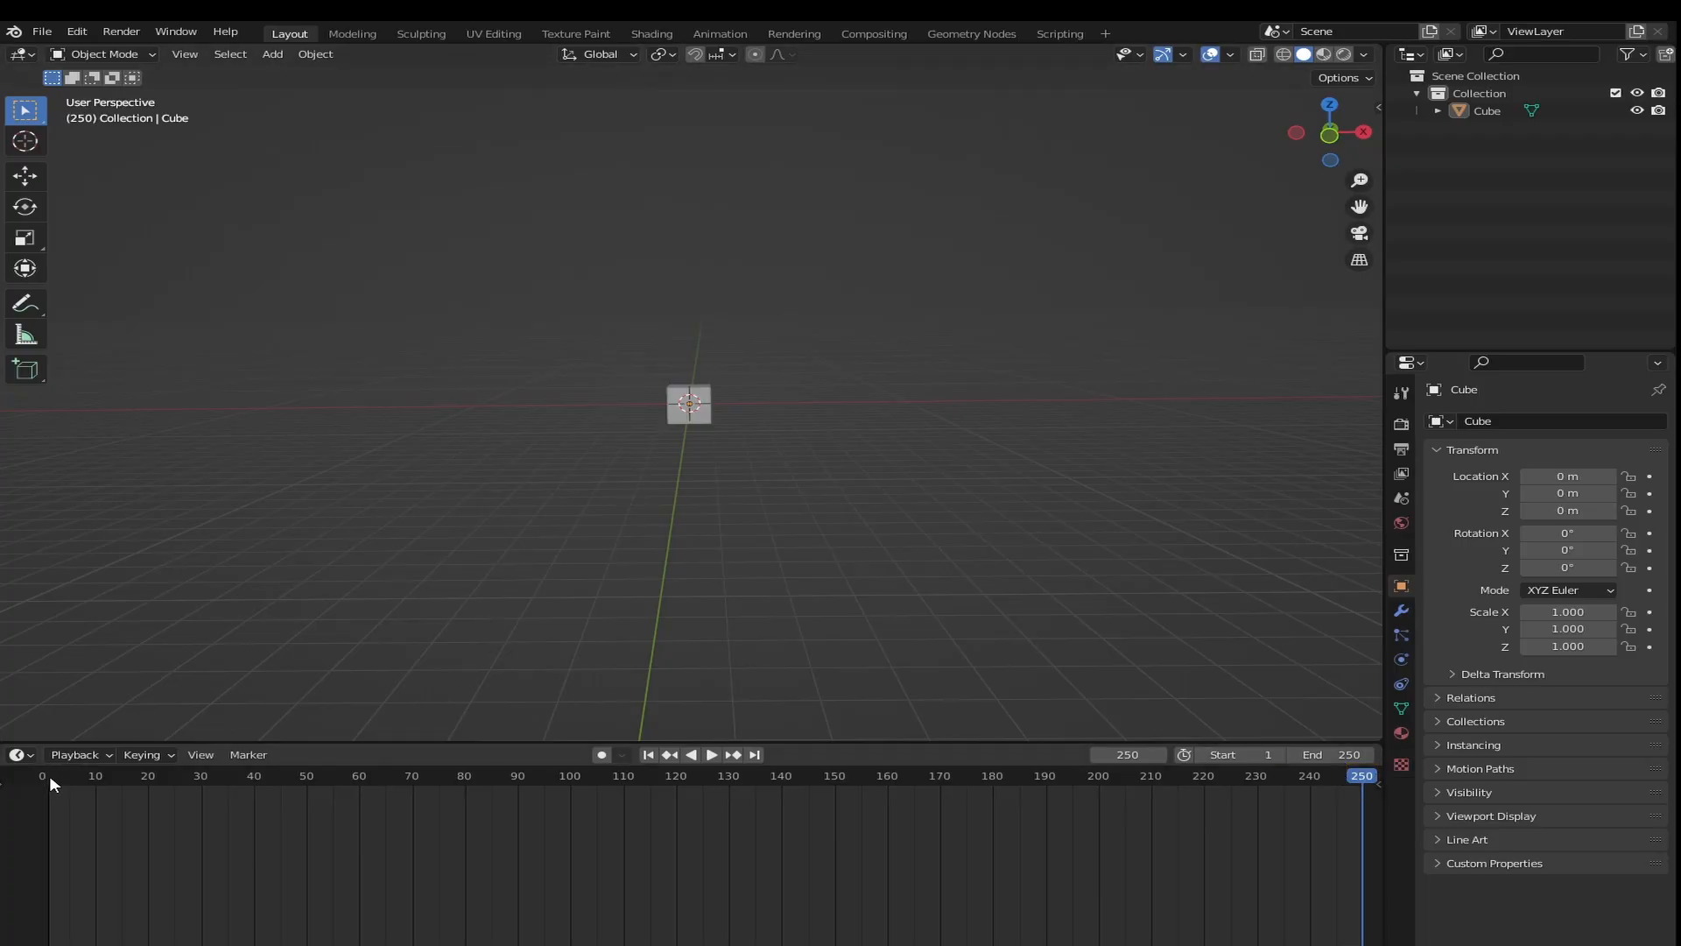
pyautogui.click(650, 756)
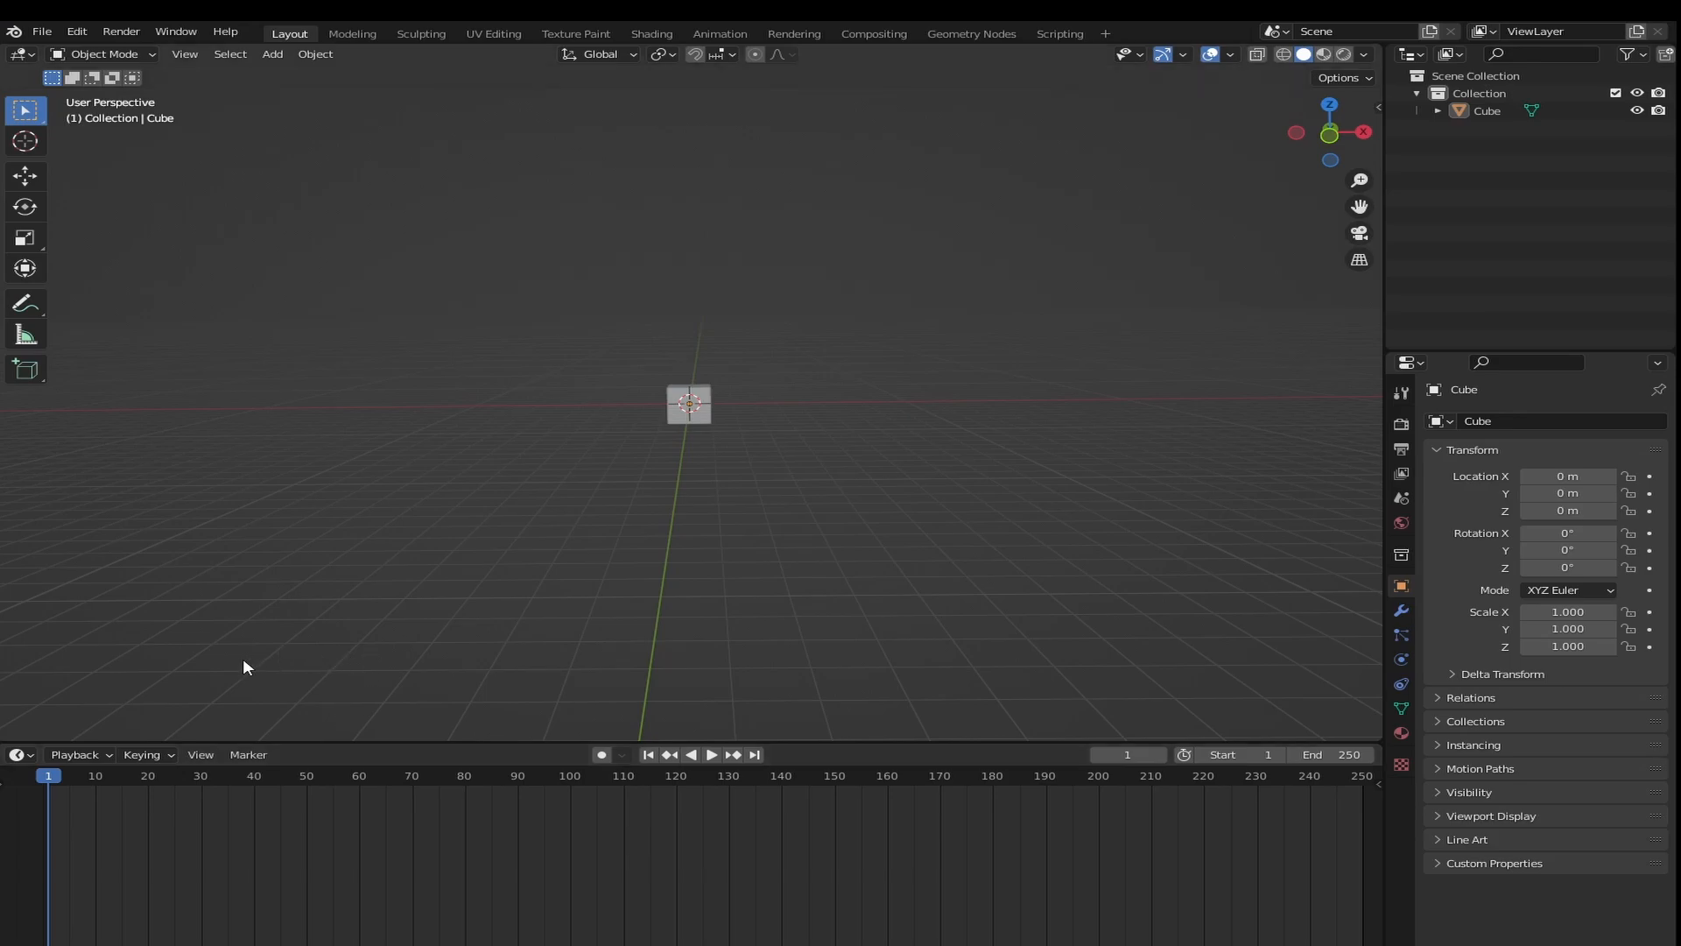
pyautogui.moveTo(49, 774)
pyautogui.mouseDown()
pyautogui.moveTo(73, 779)
pyautogui.moveTo(46, 780)
pyautogui.mouseUp()
# Insert a Location, Rotation & Scale keyframe for the cube at frame 1
pyautogui.click(681, 421)
pyautogui.press('i')
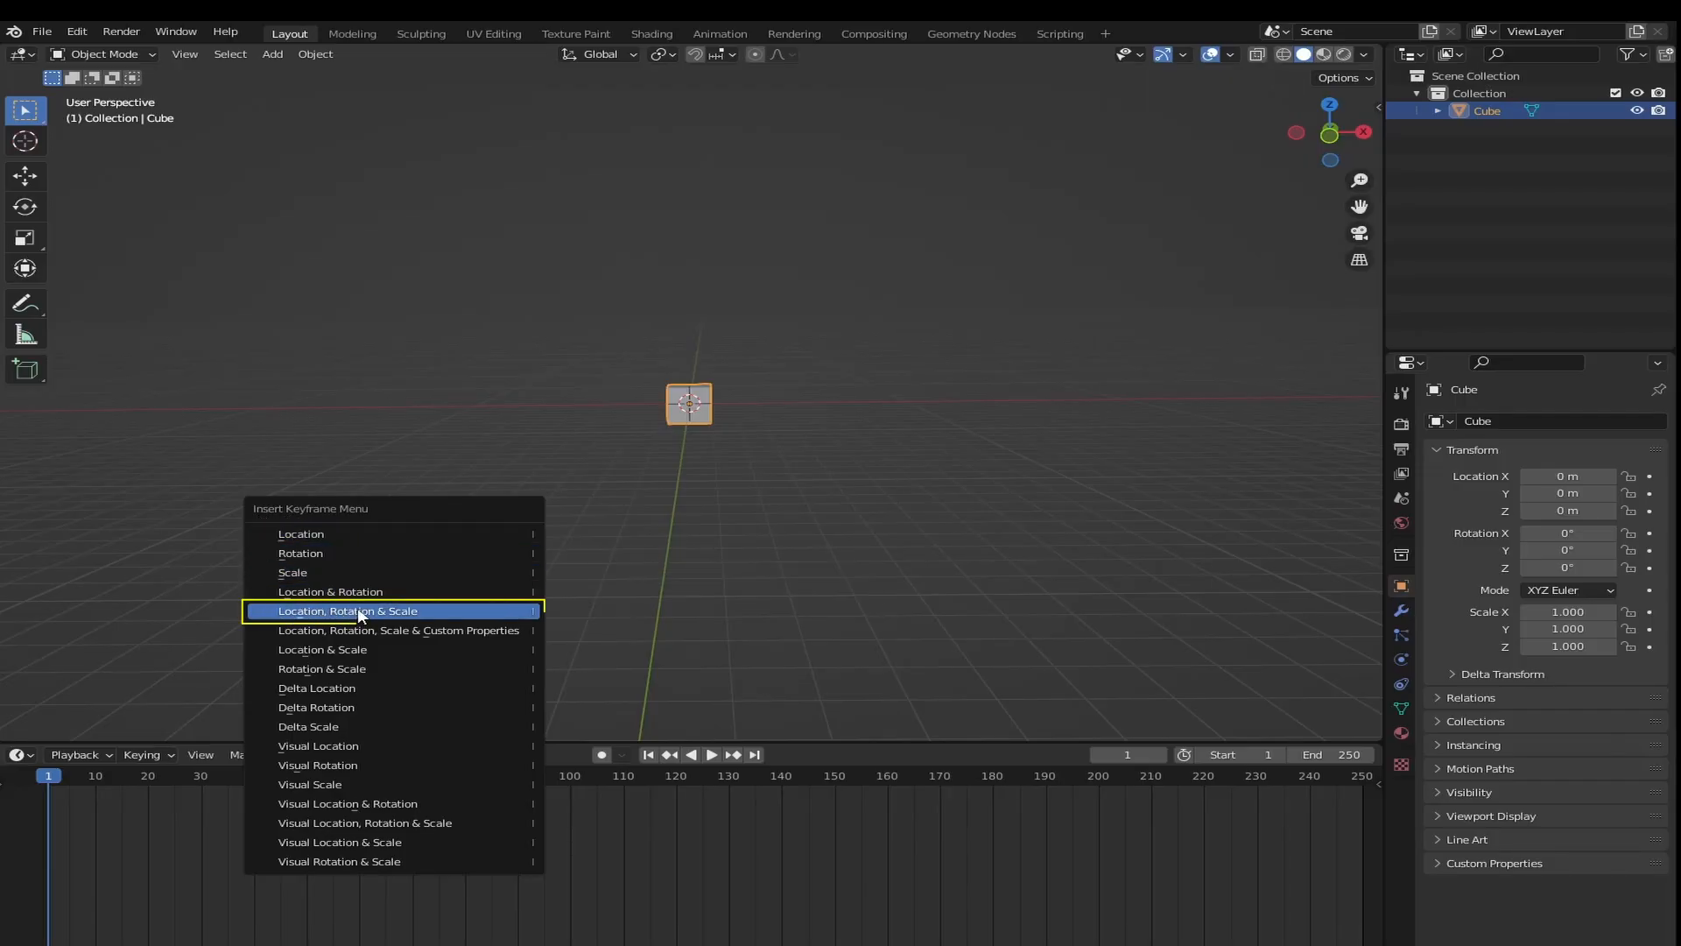
pyautogui.click(461, 613)
# At frame 60, move the cube about 10.14 m along the X axis and insert a Location, Rotation & Scale keyframe
pyautogui.moveTo(63, 776); pyautogui.dragTo(75, 776)
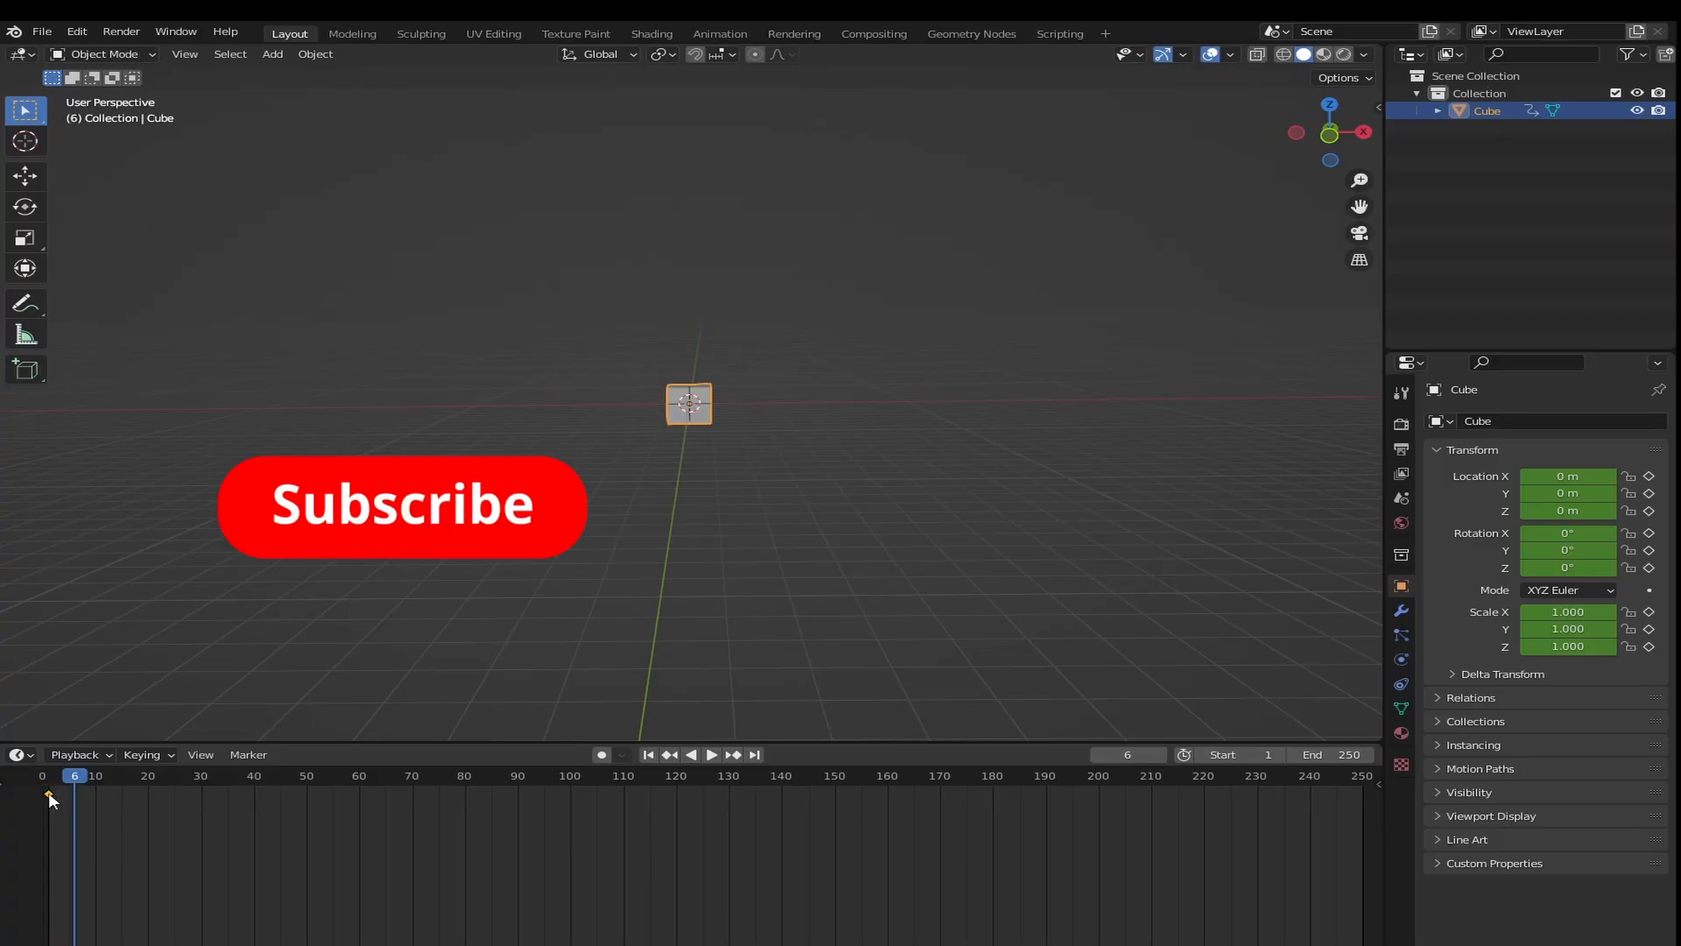
pyautogui.moveTo(68, 779); pyautogui.dragTo(359, 800)
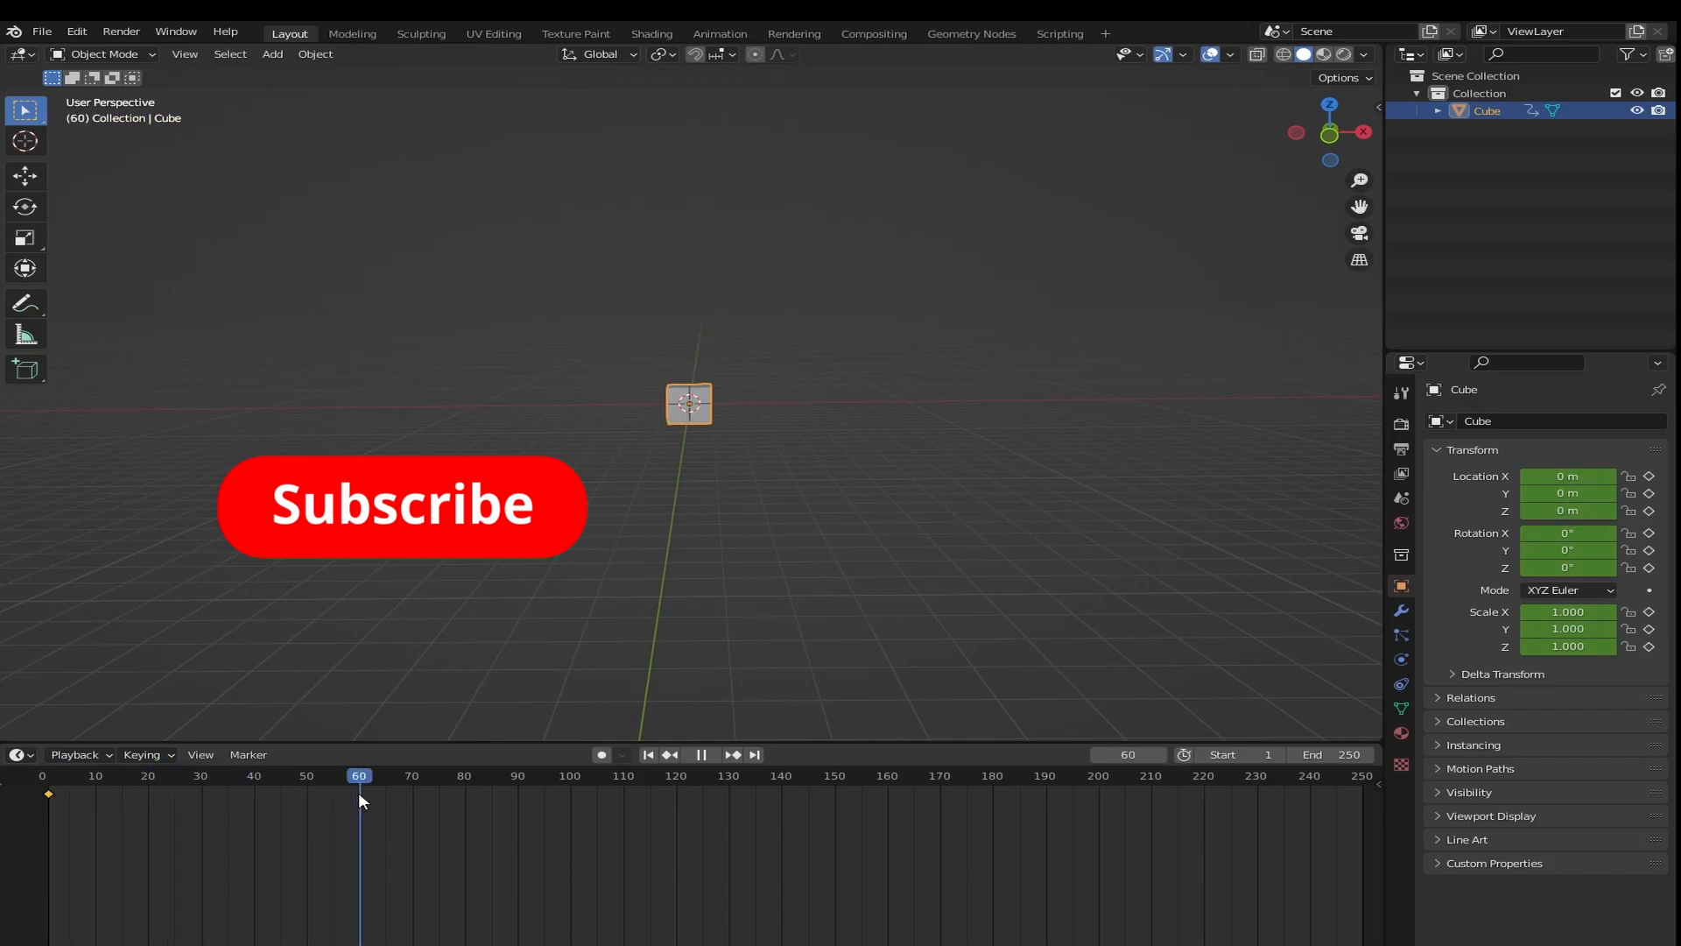
pyautogui.moveTo(856, 484)
pyautogui.mouseDown(button='middle')
pyautogui.moveTo(851, 510)
pyautogui.moveTo(867, 485)
pyautogui.mouseUp(button='middle')
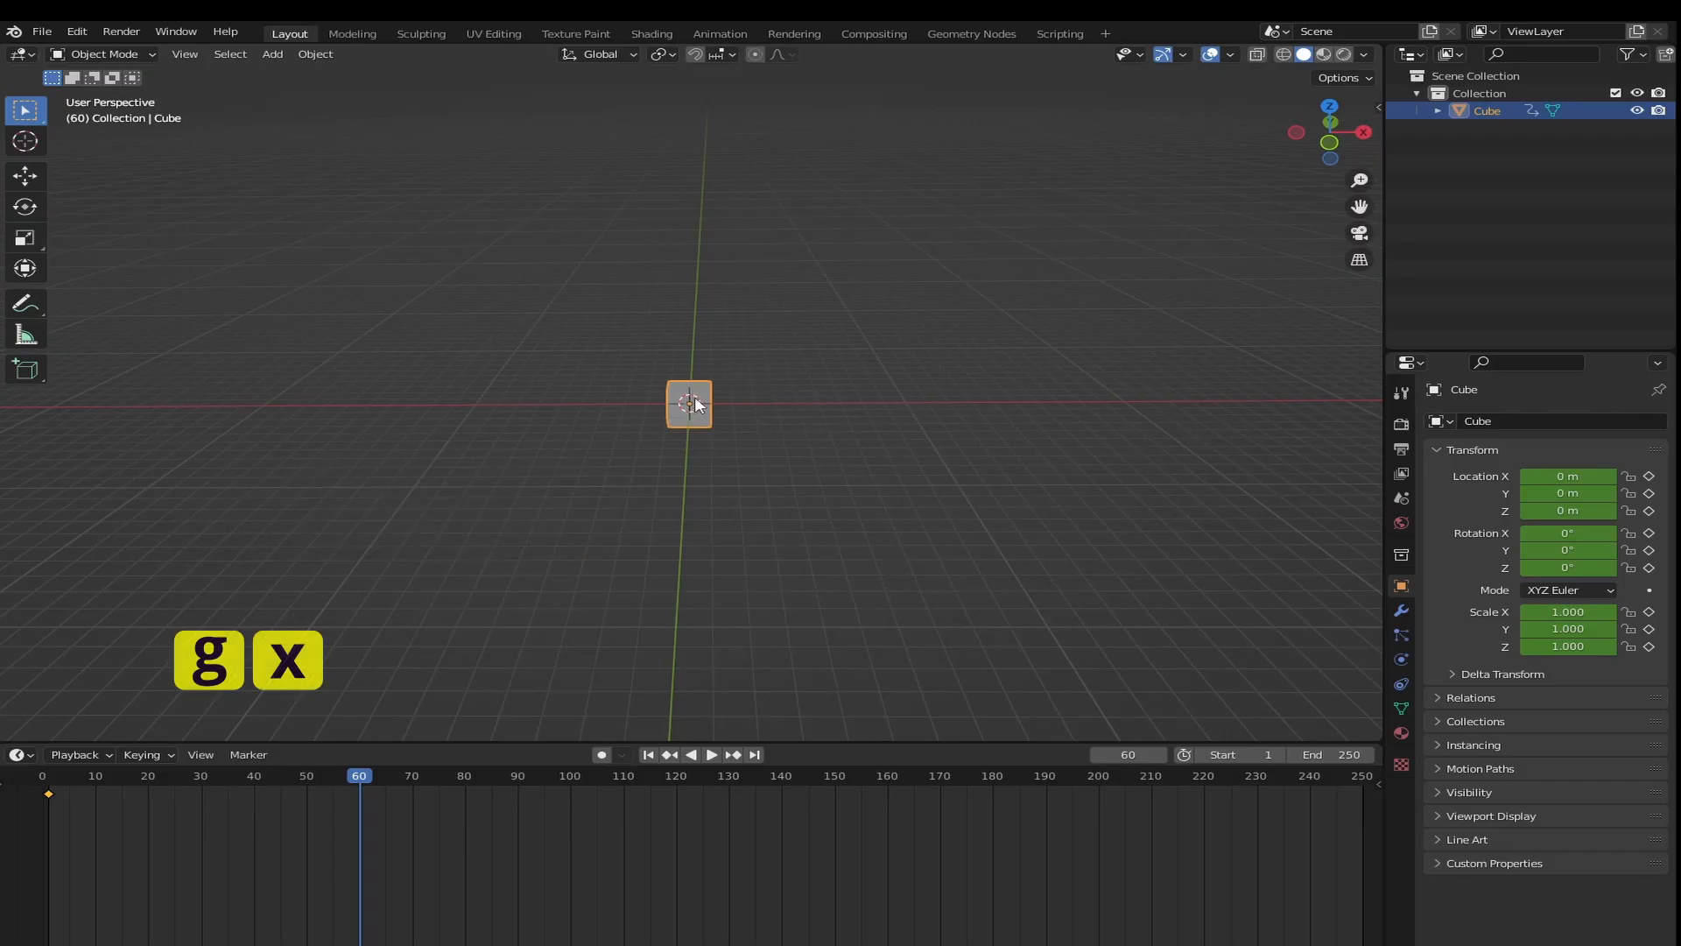
pyautogui.press('g')
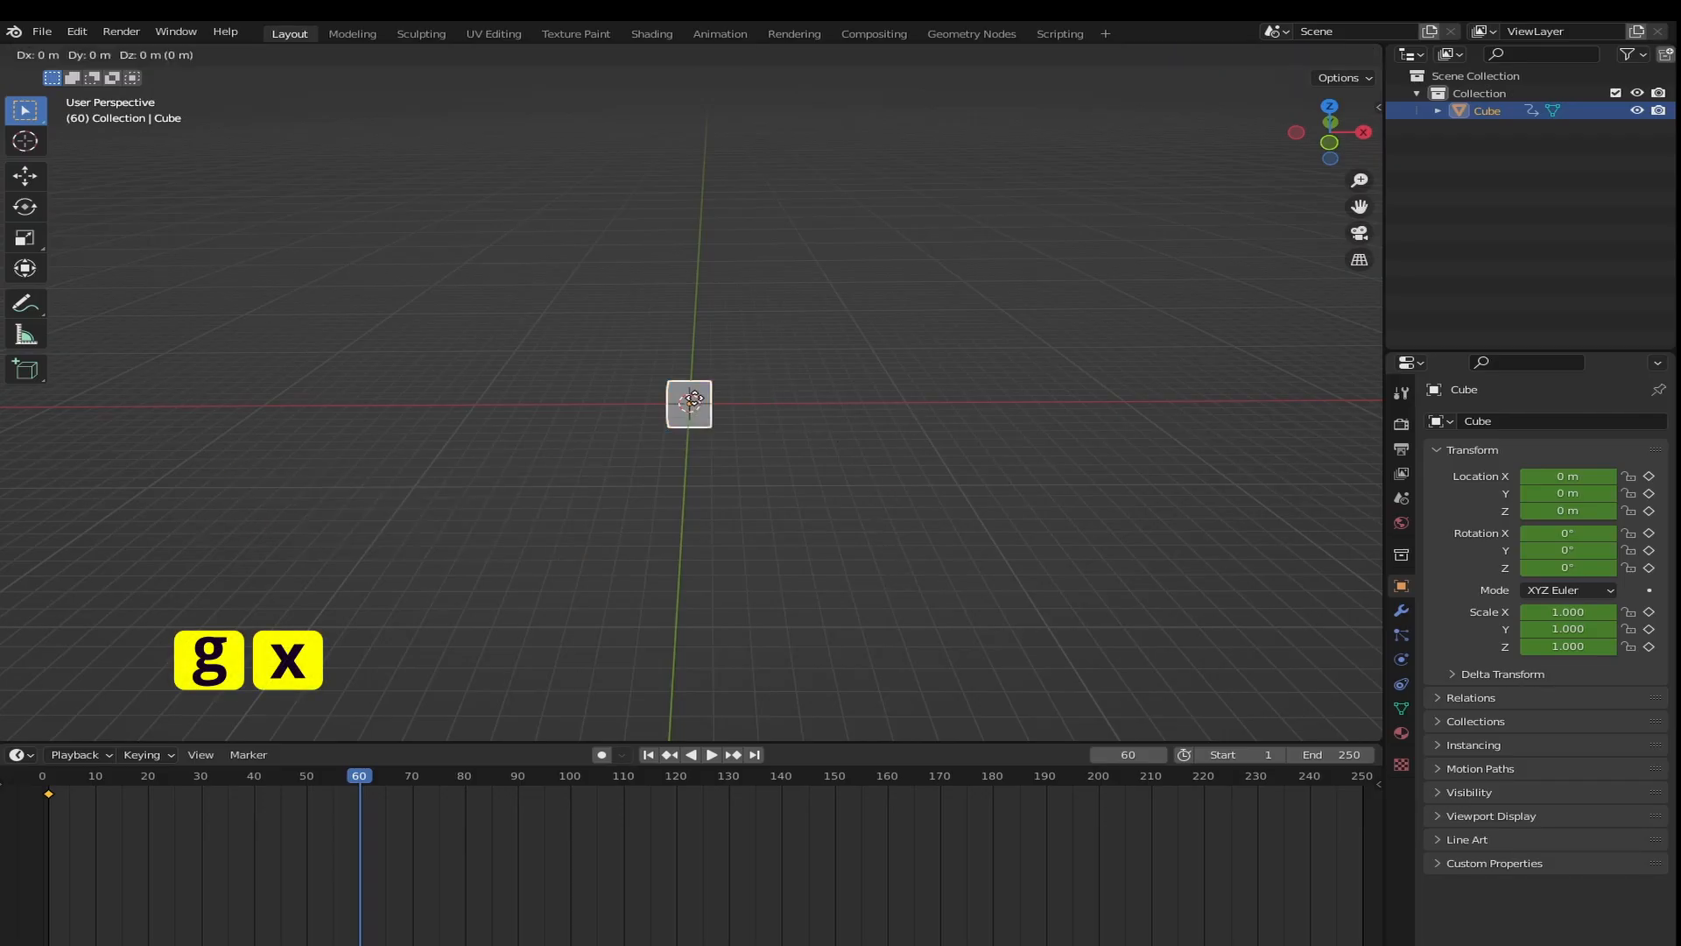
pyautogui.press('x')
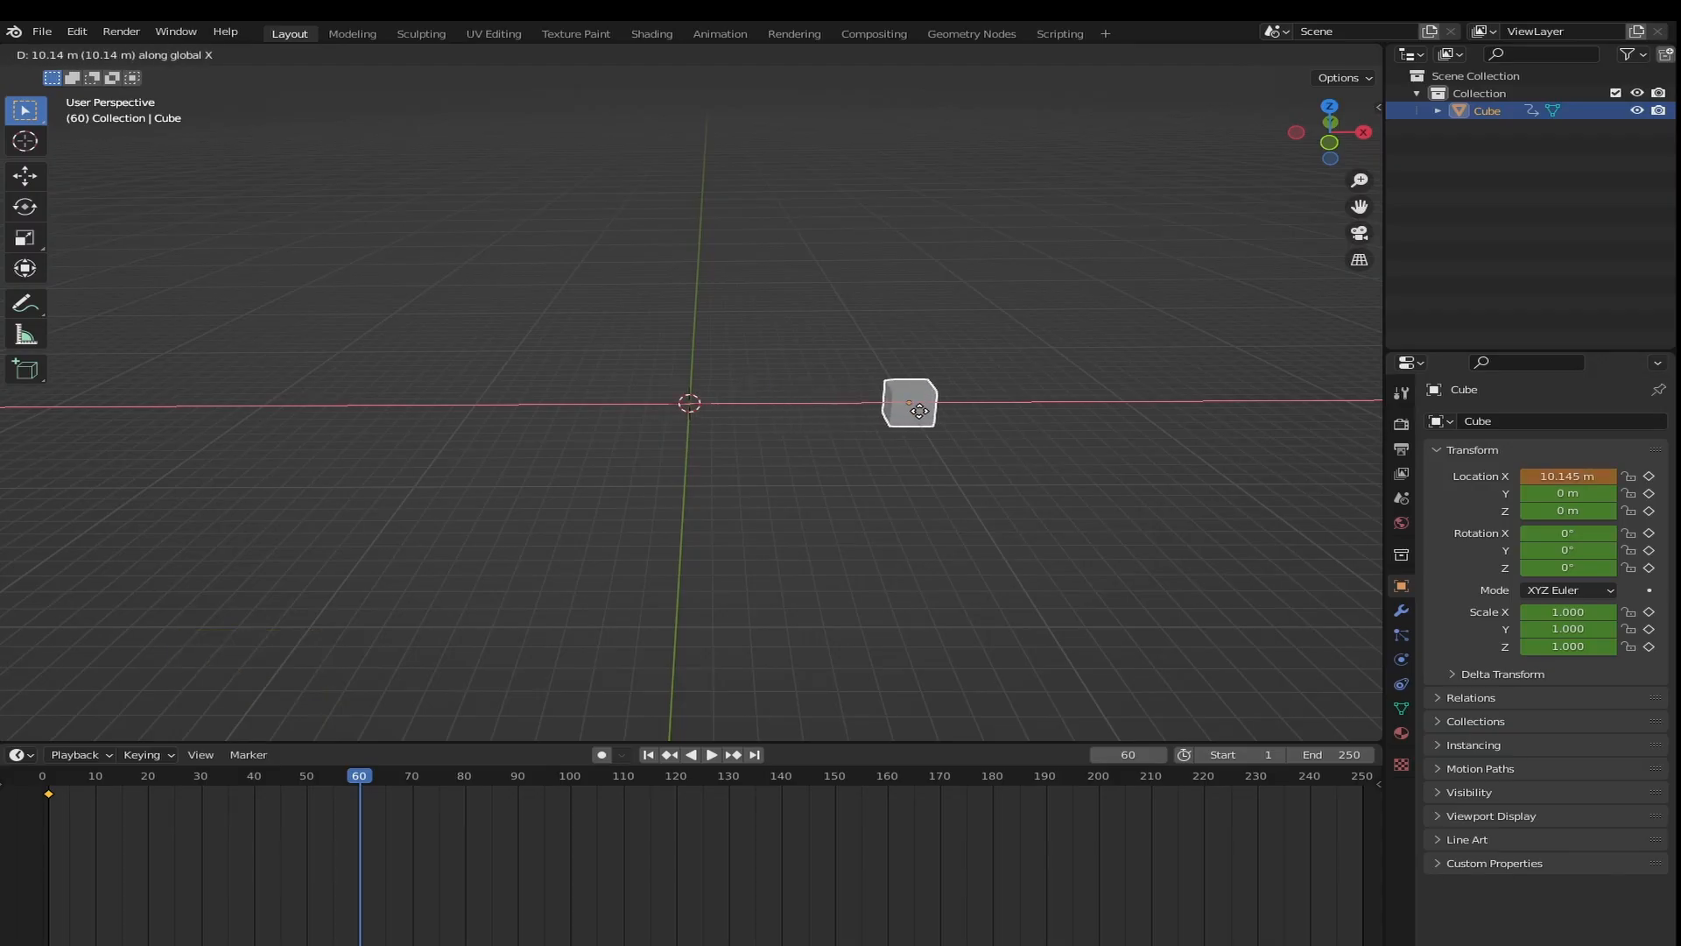
pyautogui.click(919, 410)
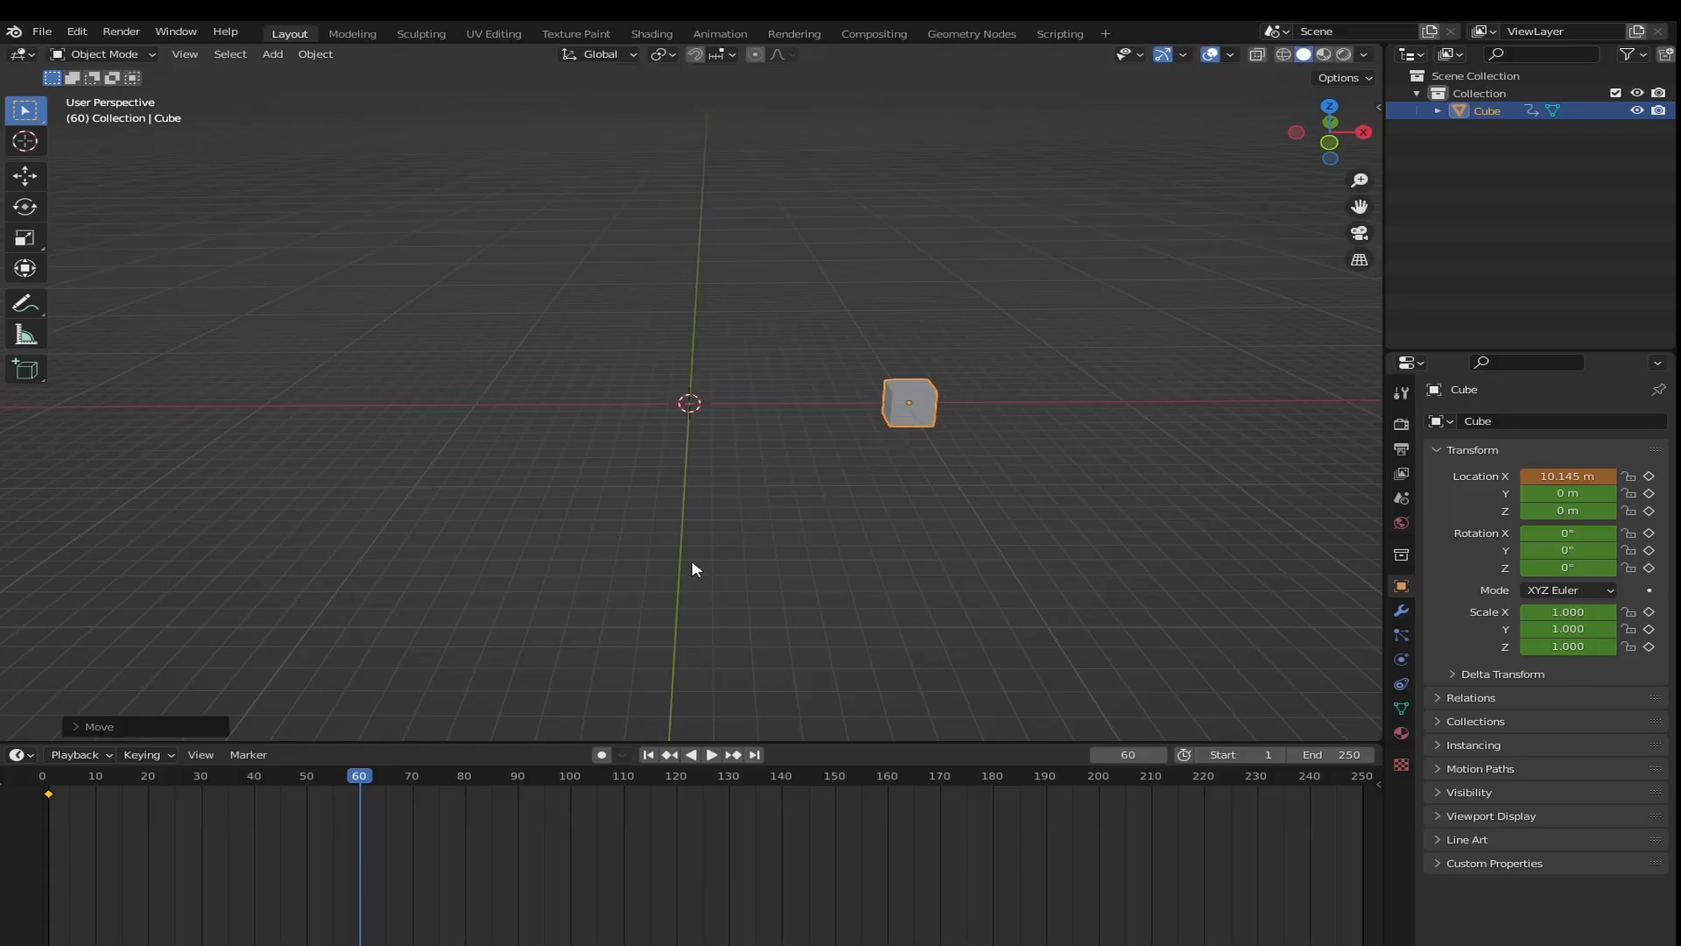
pyautogui.press('i')
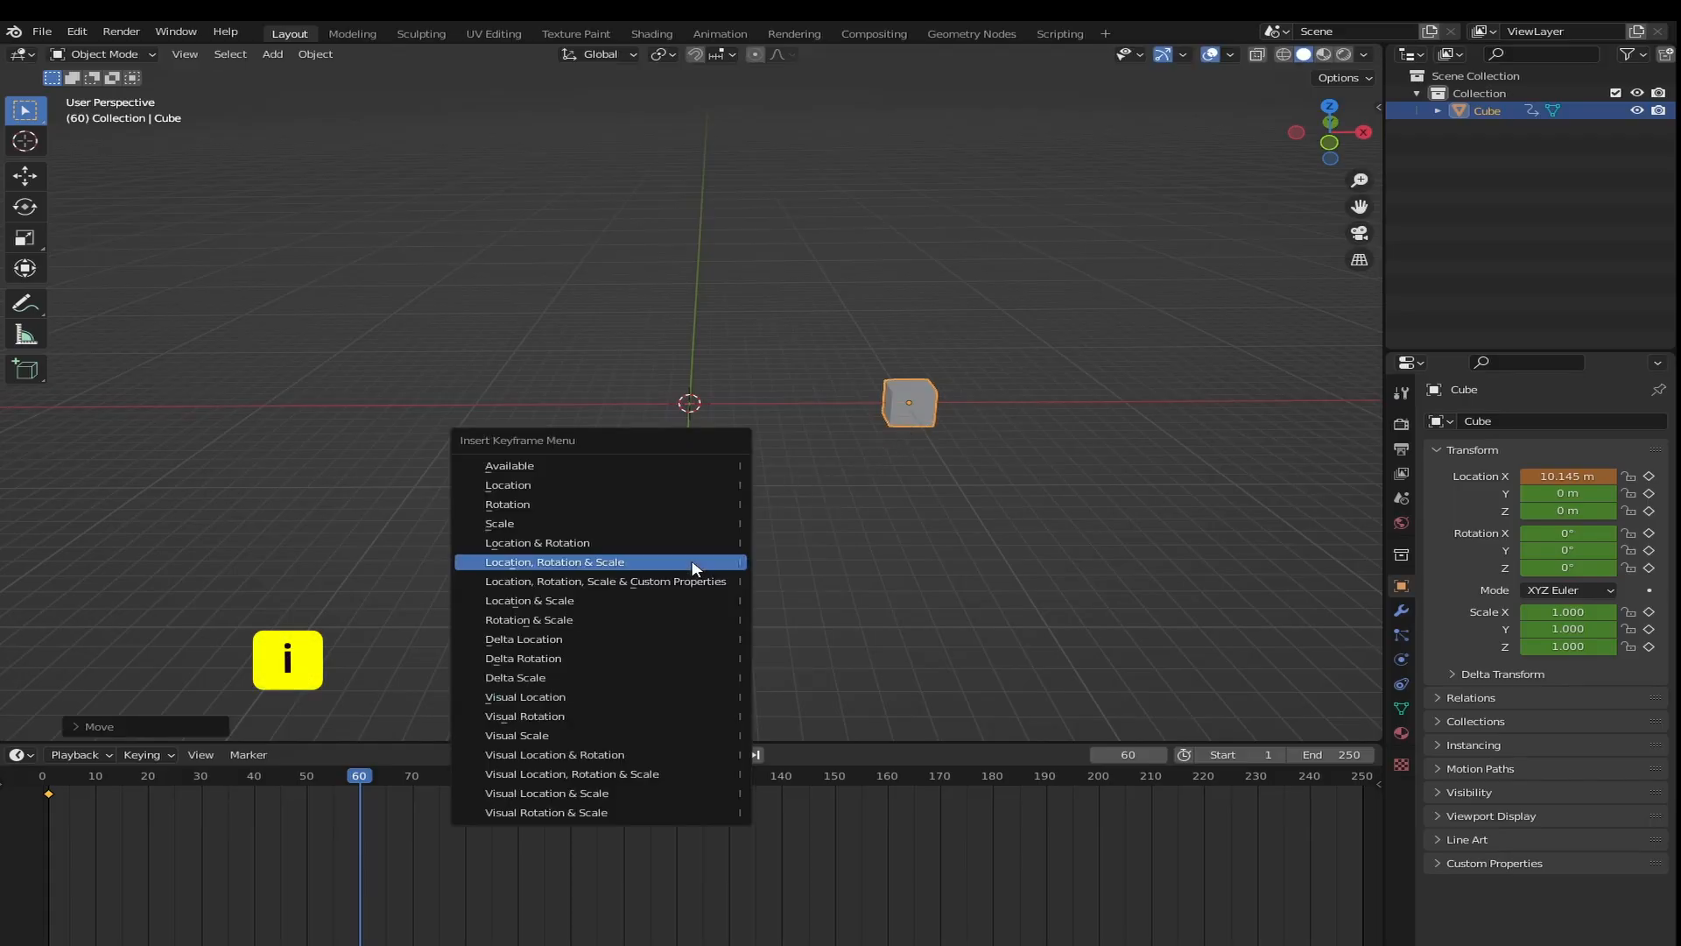
pyautogui.click(636, 565)
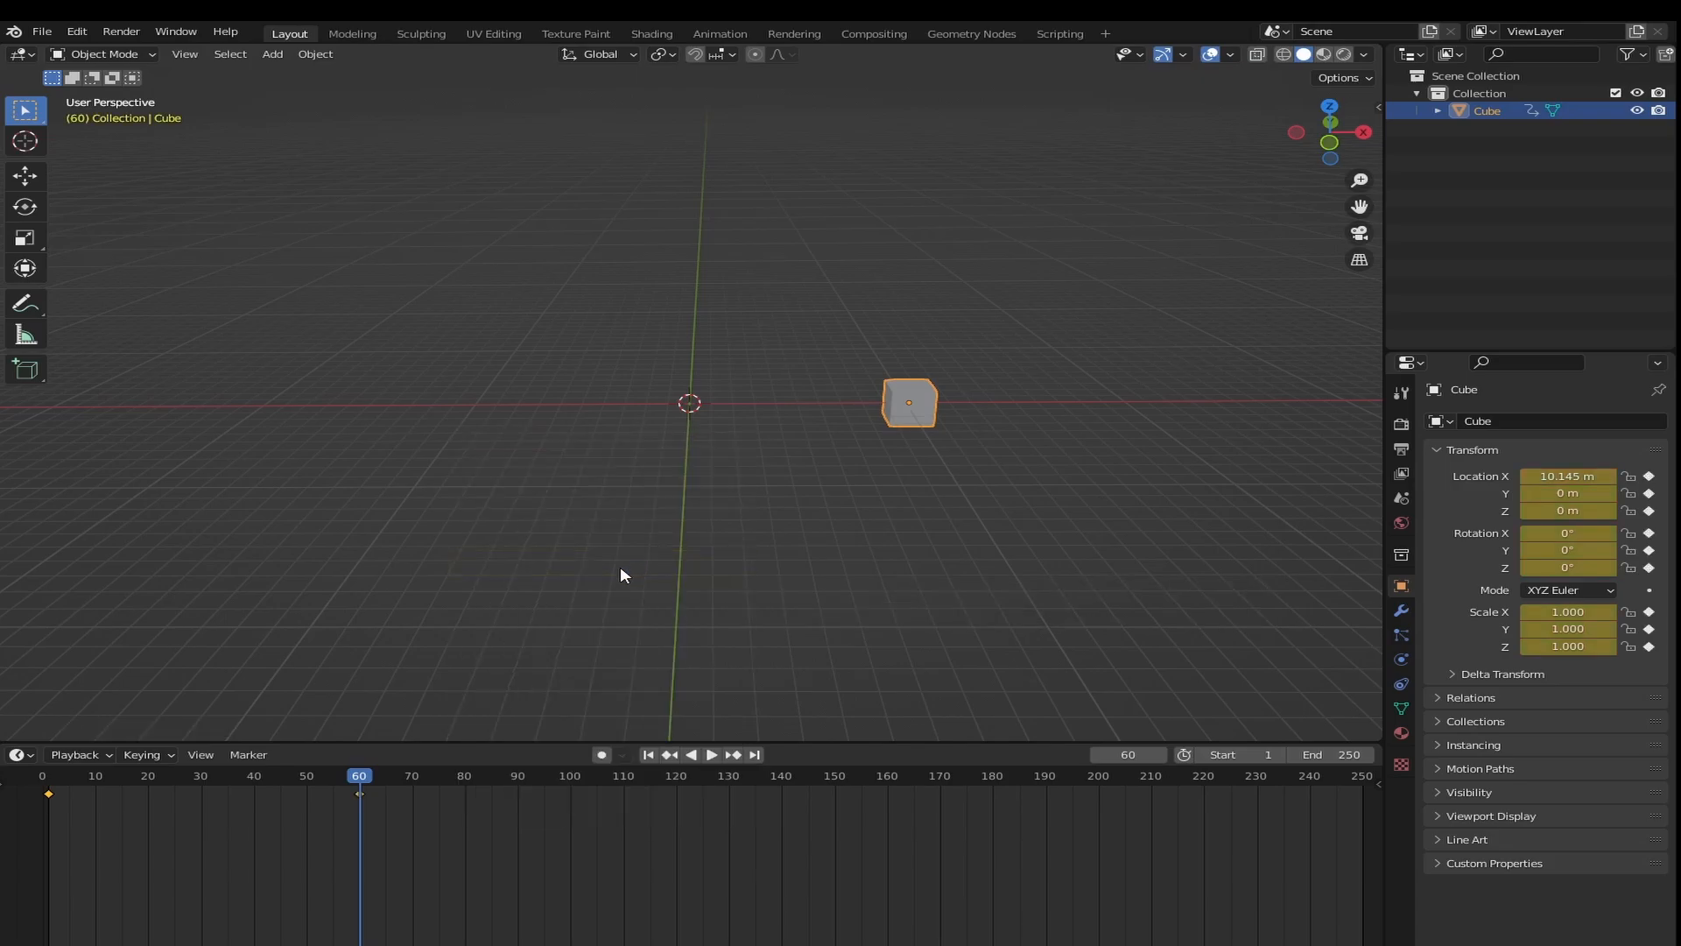
# Scrub and play the animation from the first frame to review the cube's movement between the two keyframes
pyautogui.press('space')
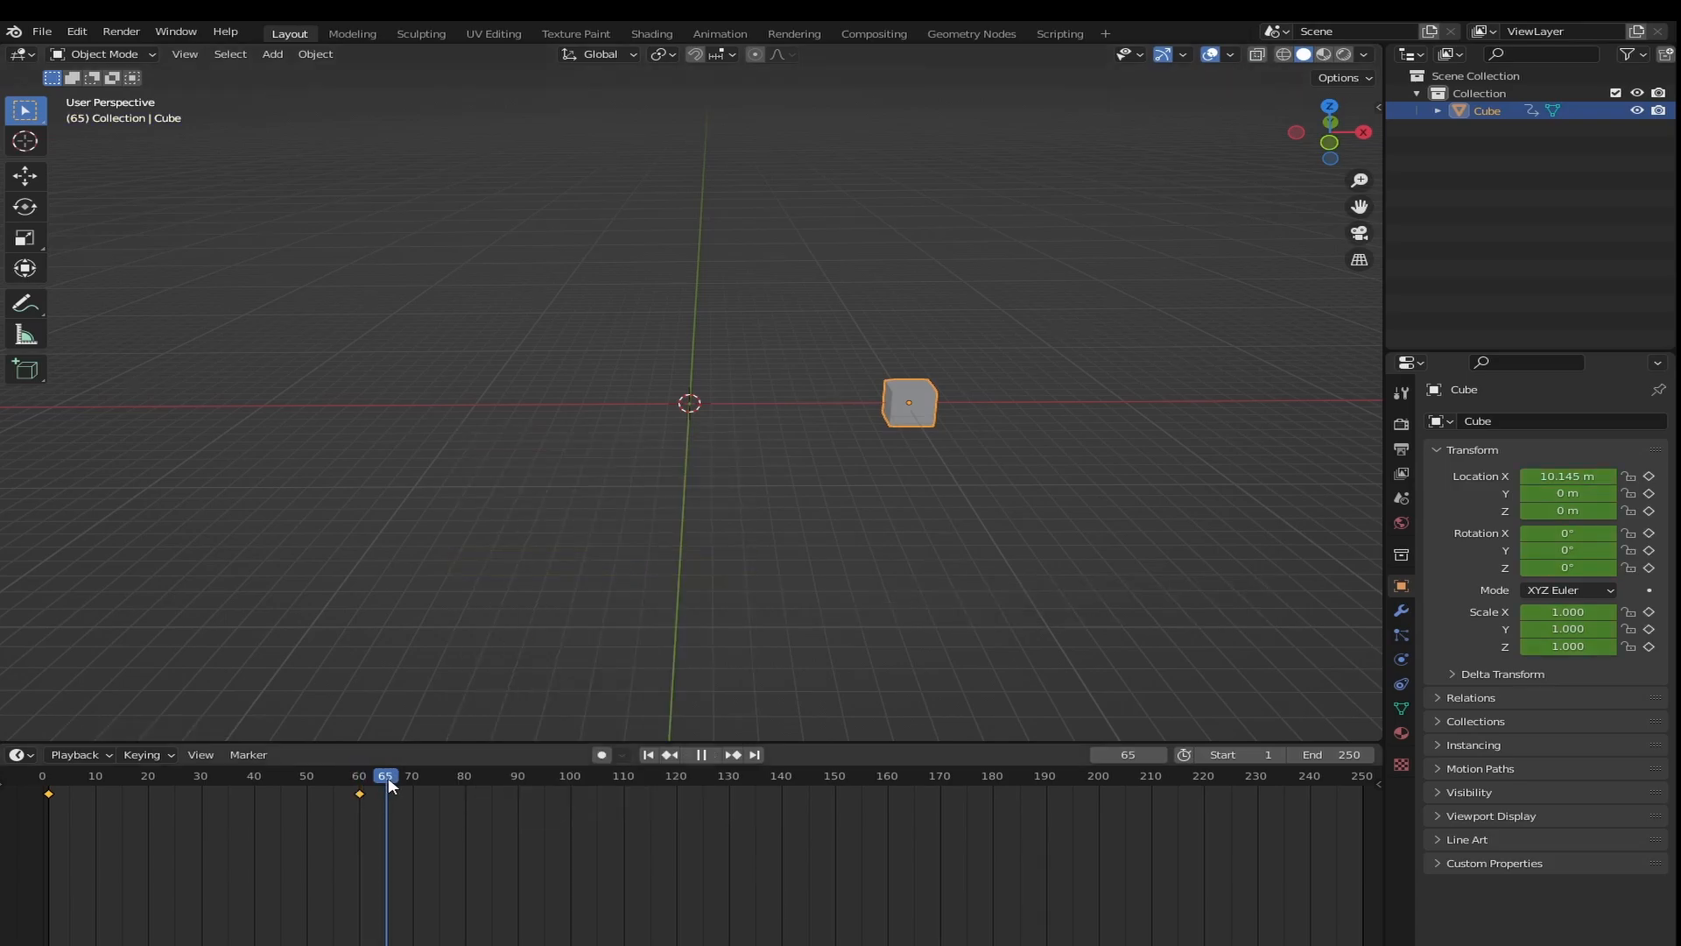
pyautogui.press('space')
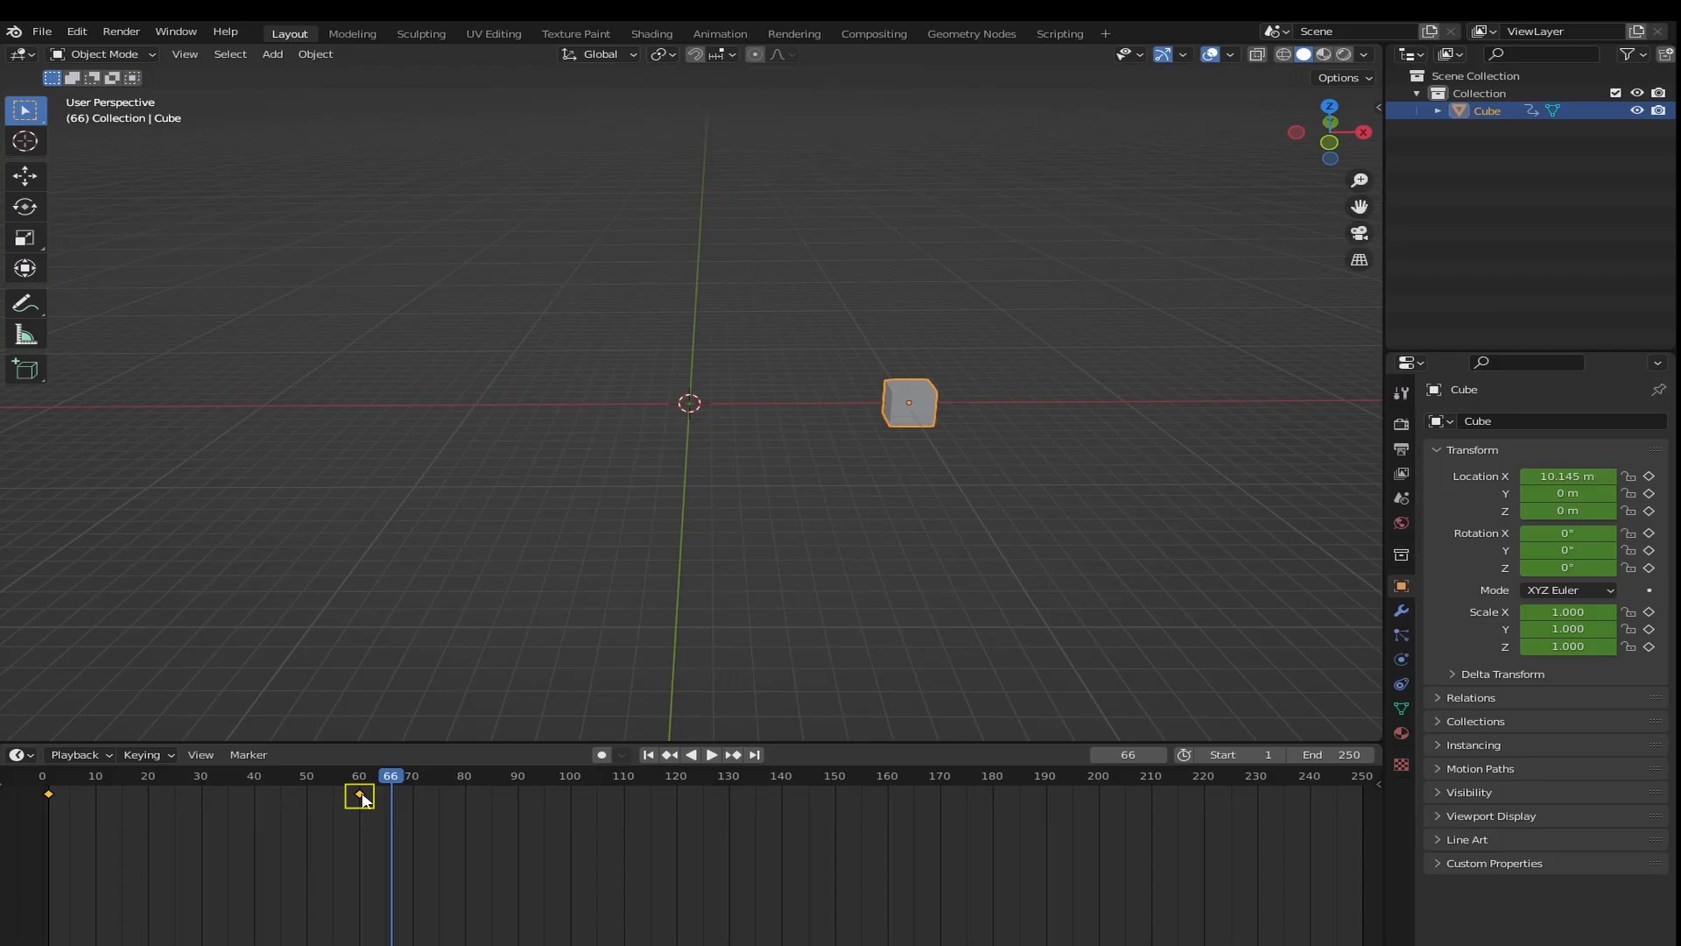
pyautogui.press('space')
pyautogui.moveTo(388, 774); pyautogui.dragTo(306, 776)
pyautogui.press('space')
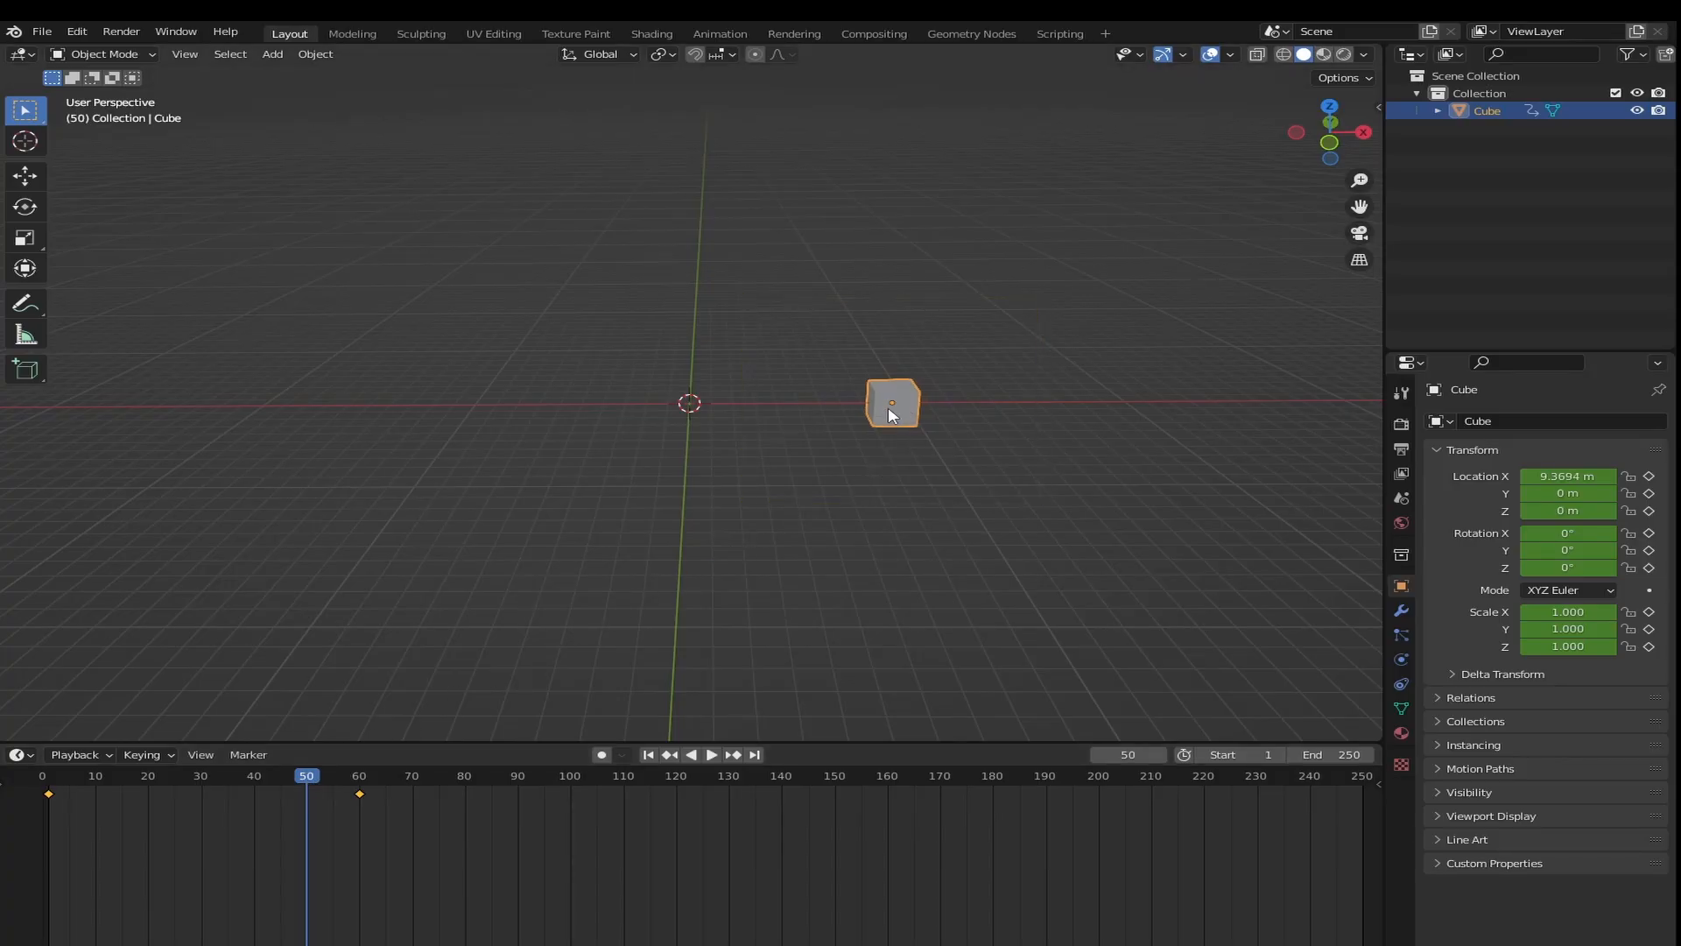
pyautogui.click(649, 754)
pyautogui.press('space')
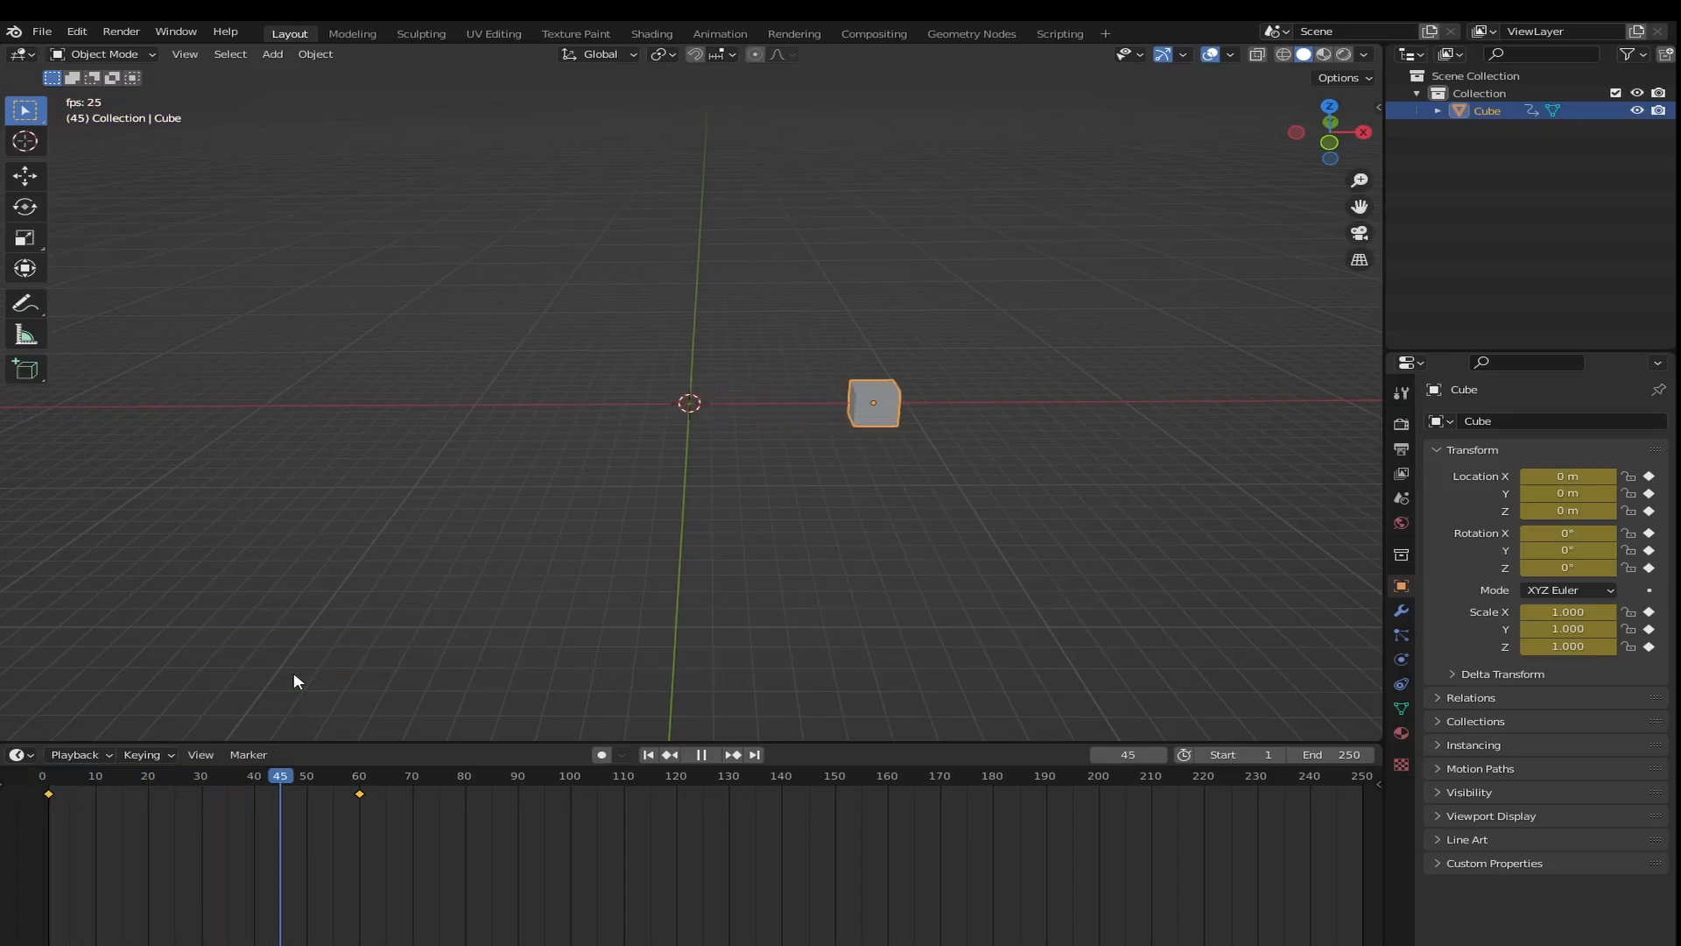
pyautogui.press('space')
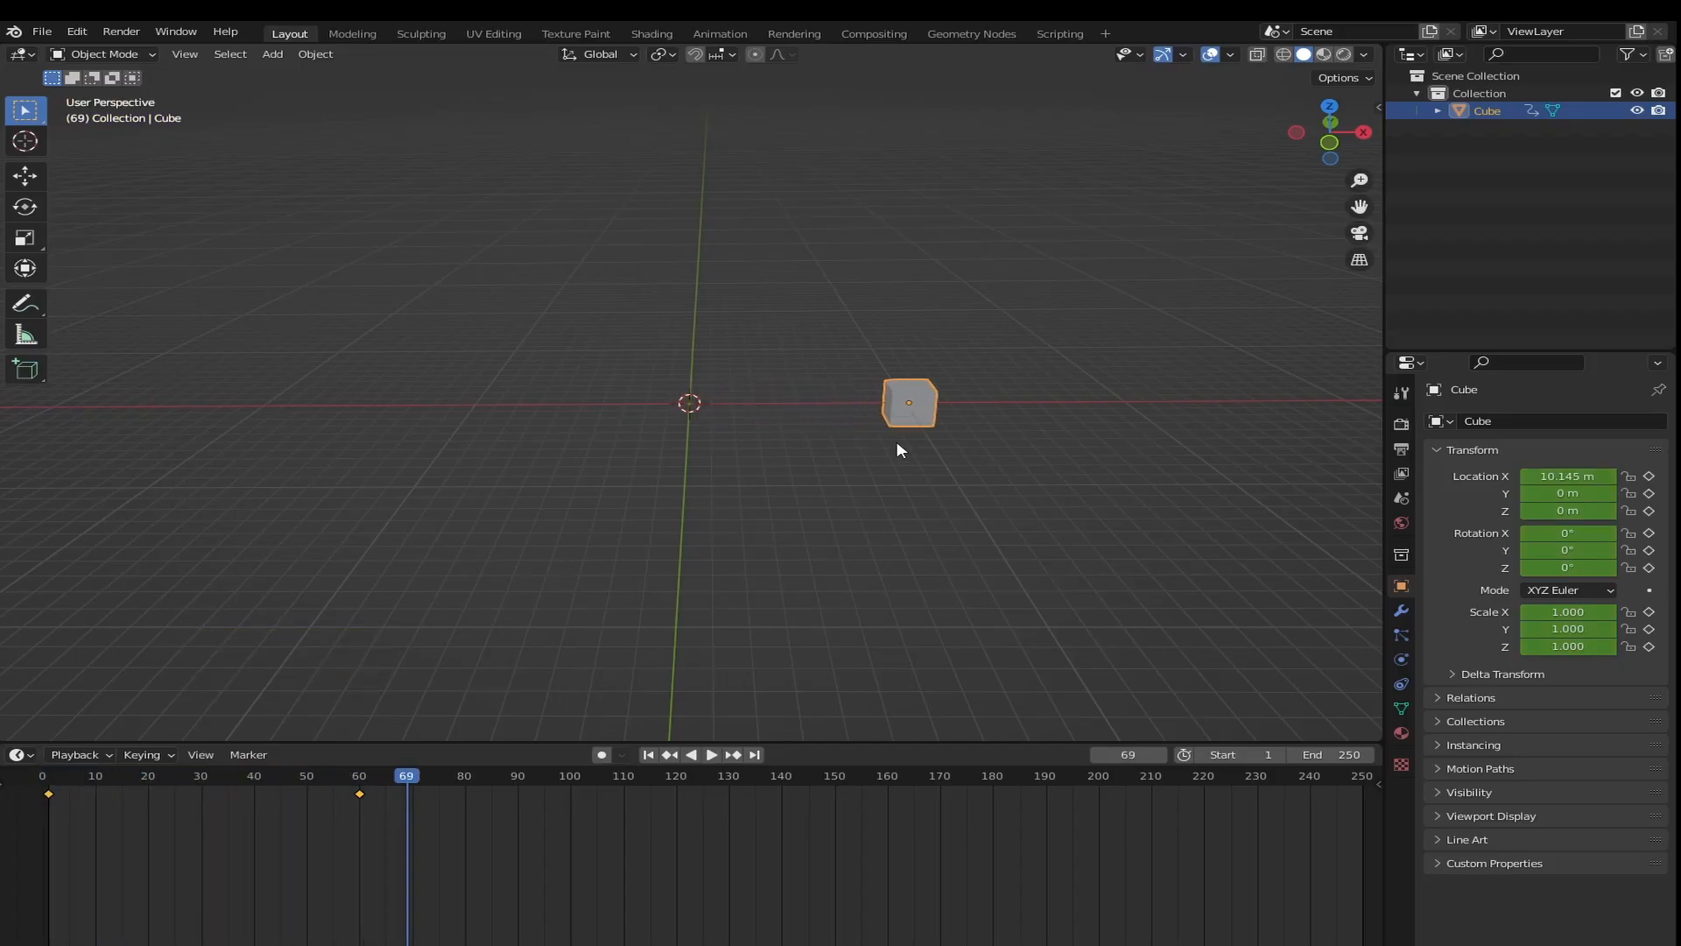
# Go to frame 75 and delete the cube's keyframe at frame 60
pyautogui.click(438, 777)
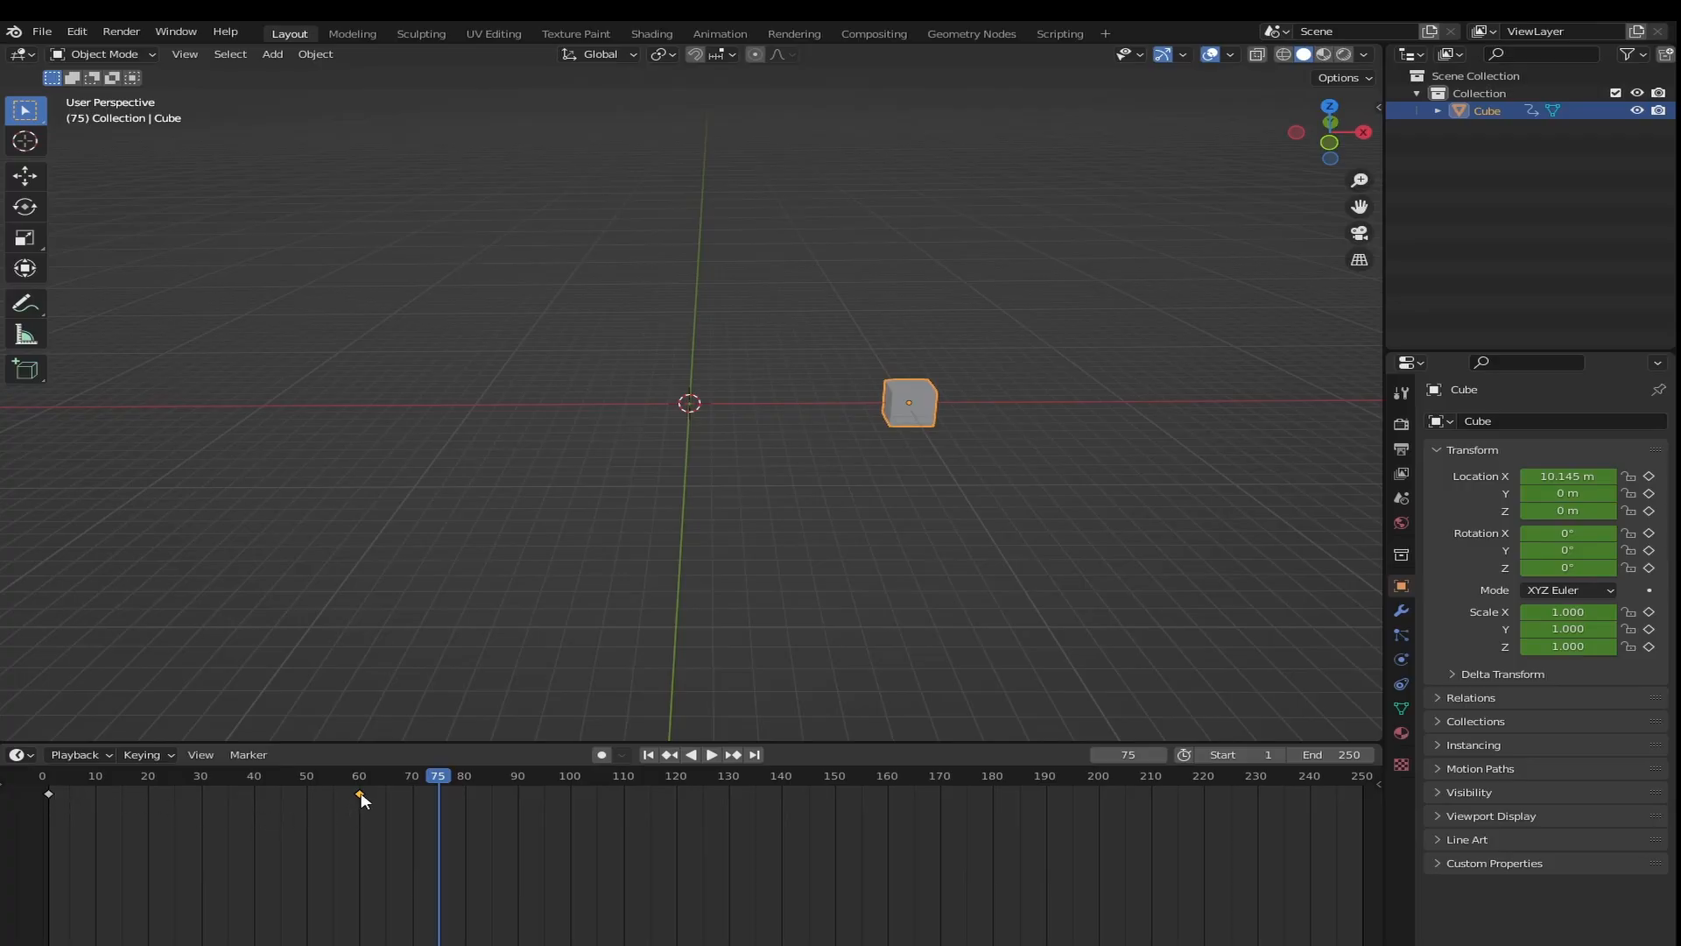
pyautogui.press('Delete')
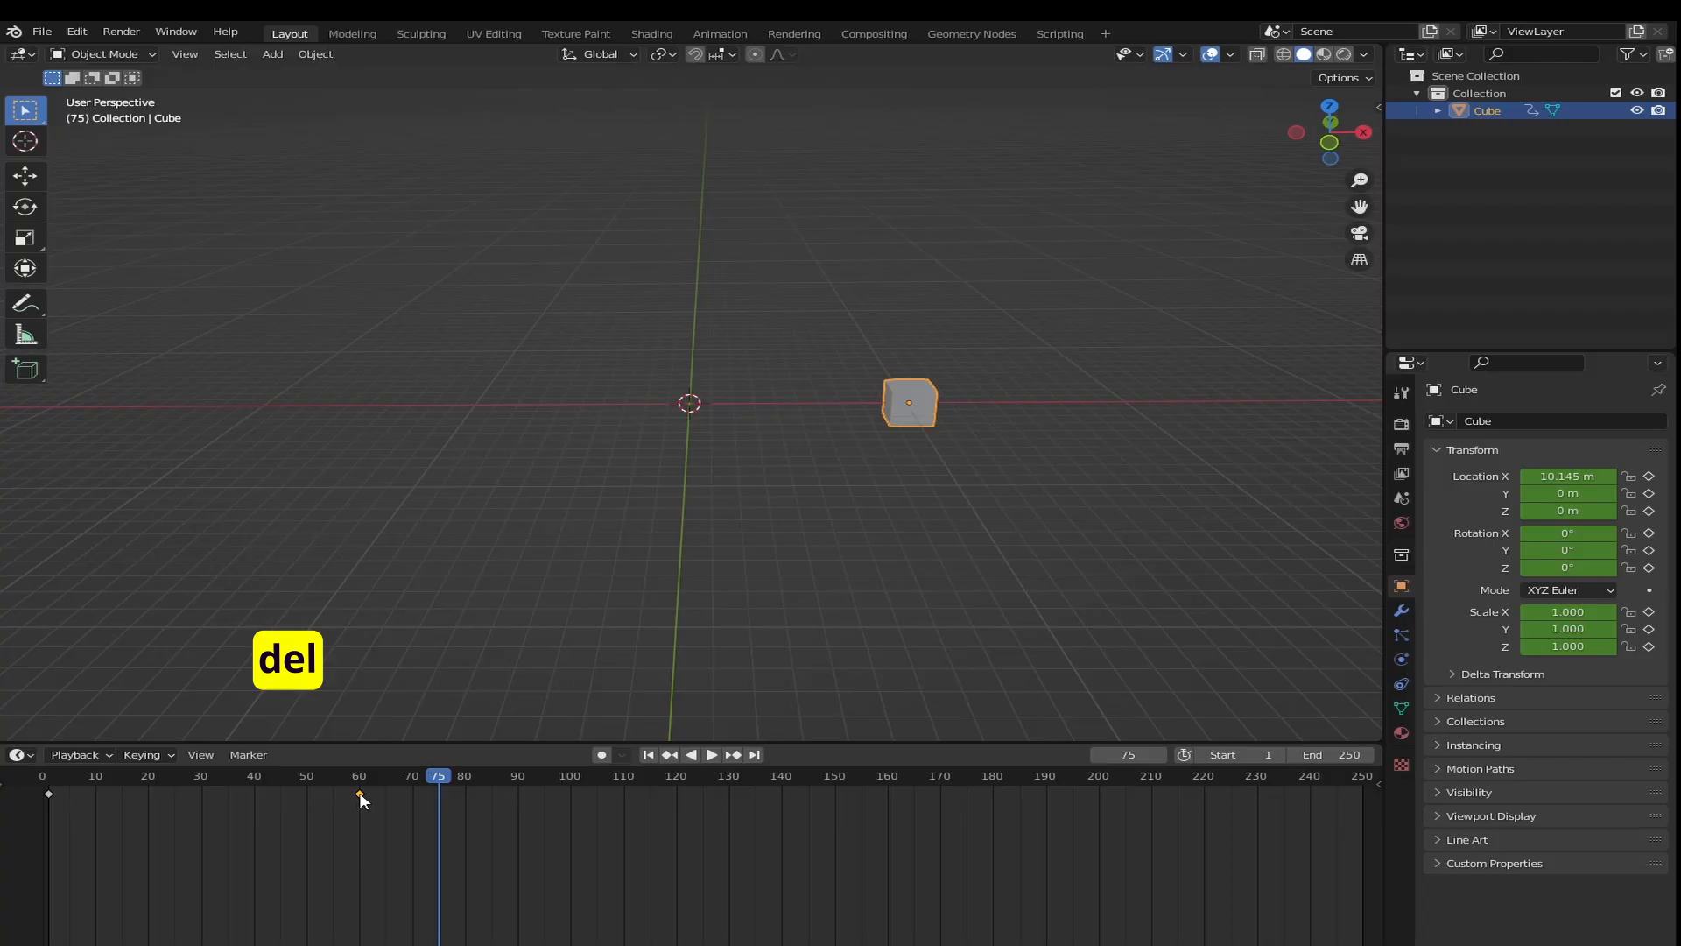
pyautogui.press('Delete')
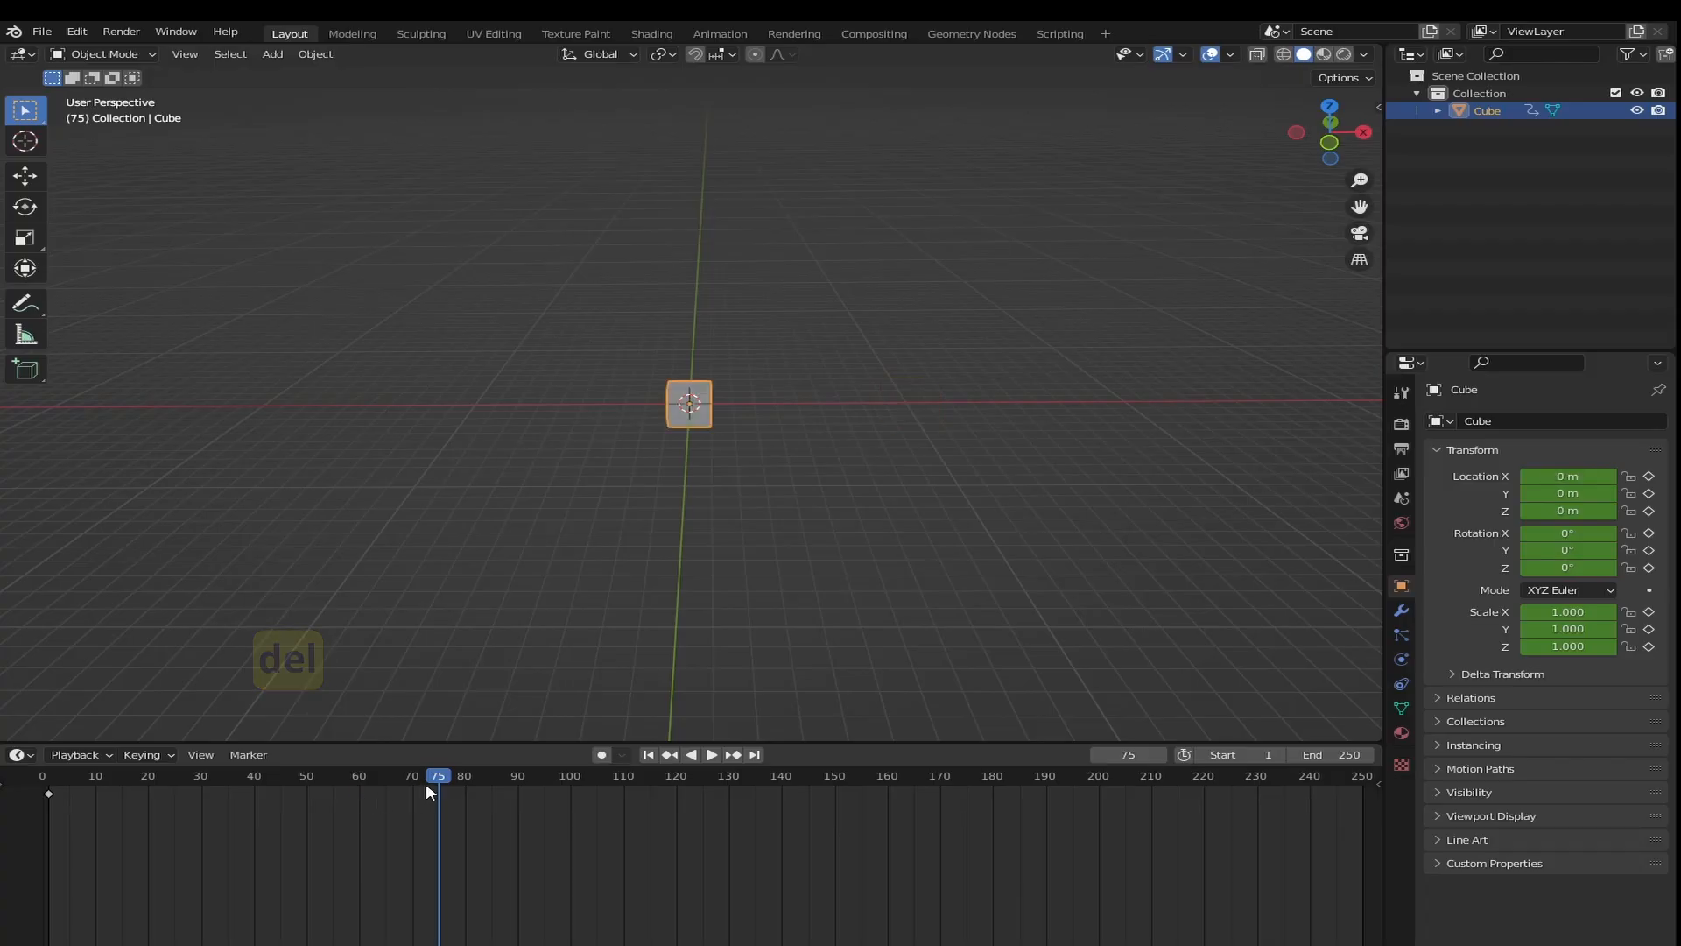
# Go to frame 60 and move the cube about 10.2 m along the X axis
pyautogui.moveTo(438, 778); pyautogui.dragTo(361, 787)
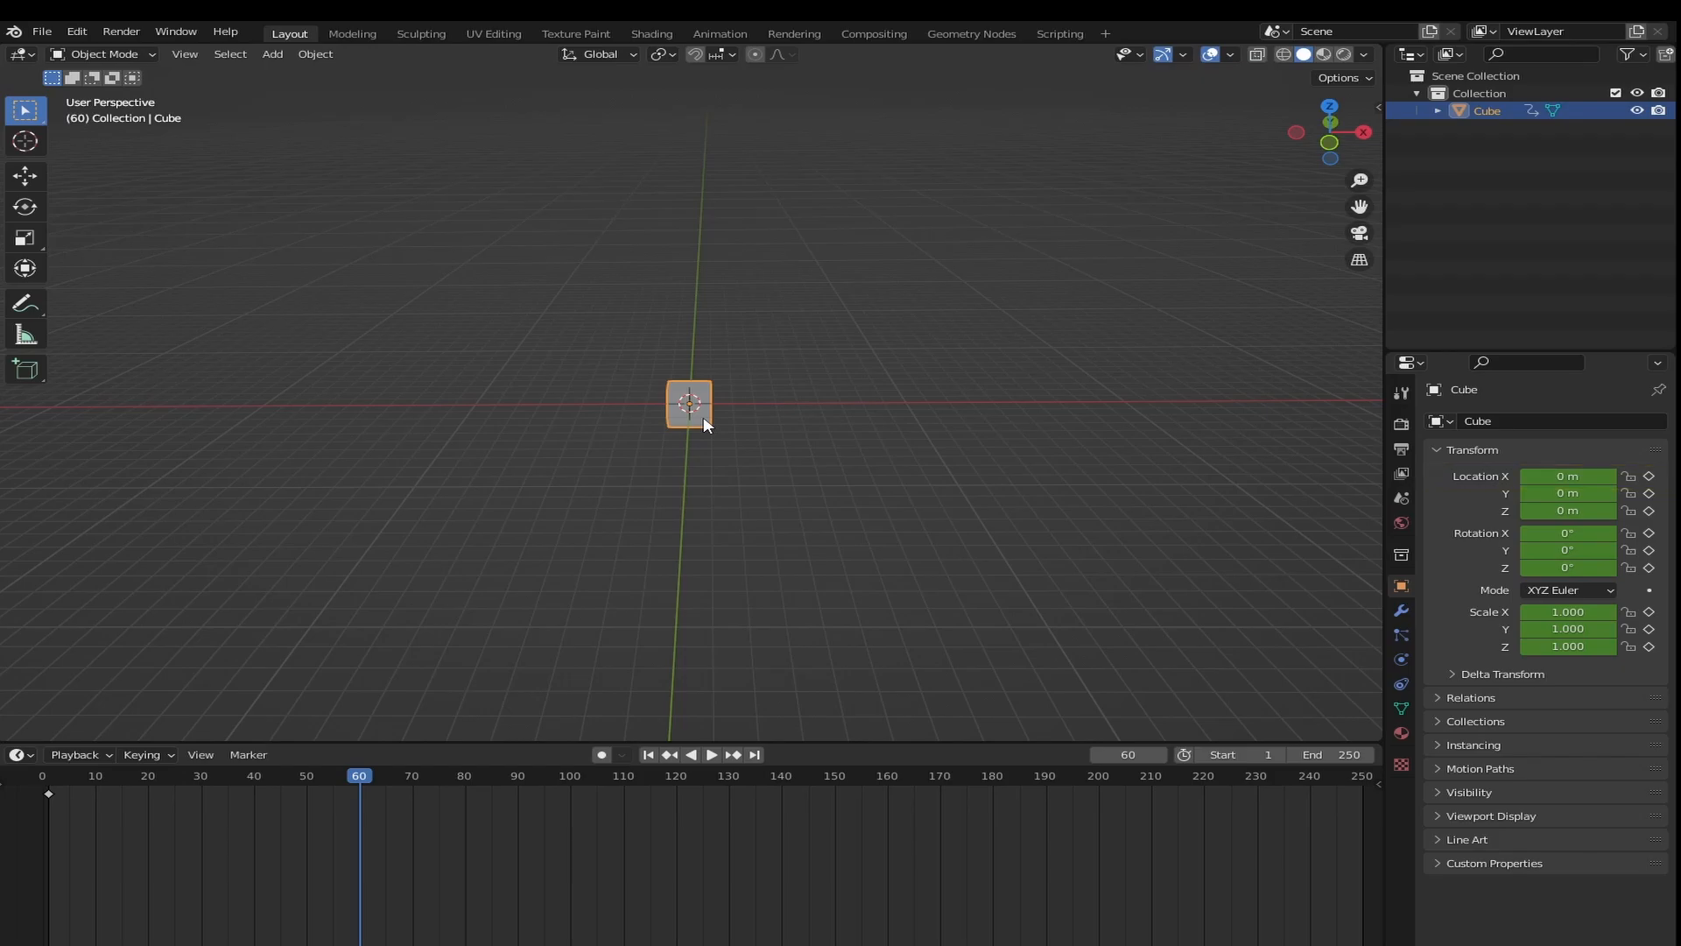
pyautogui.press('g')
pyautogui.press('x')
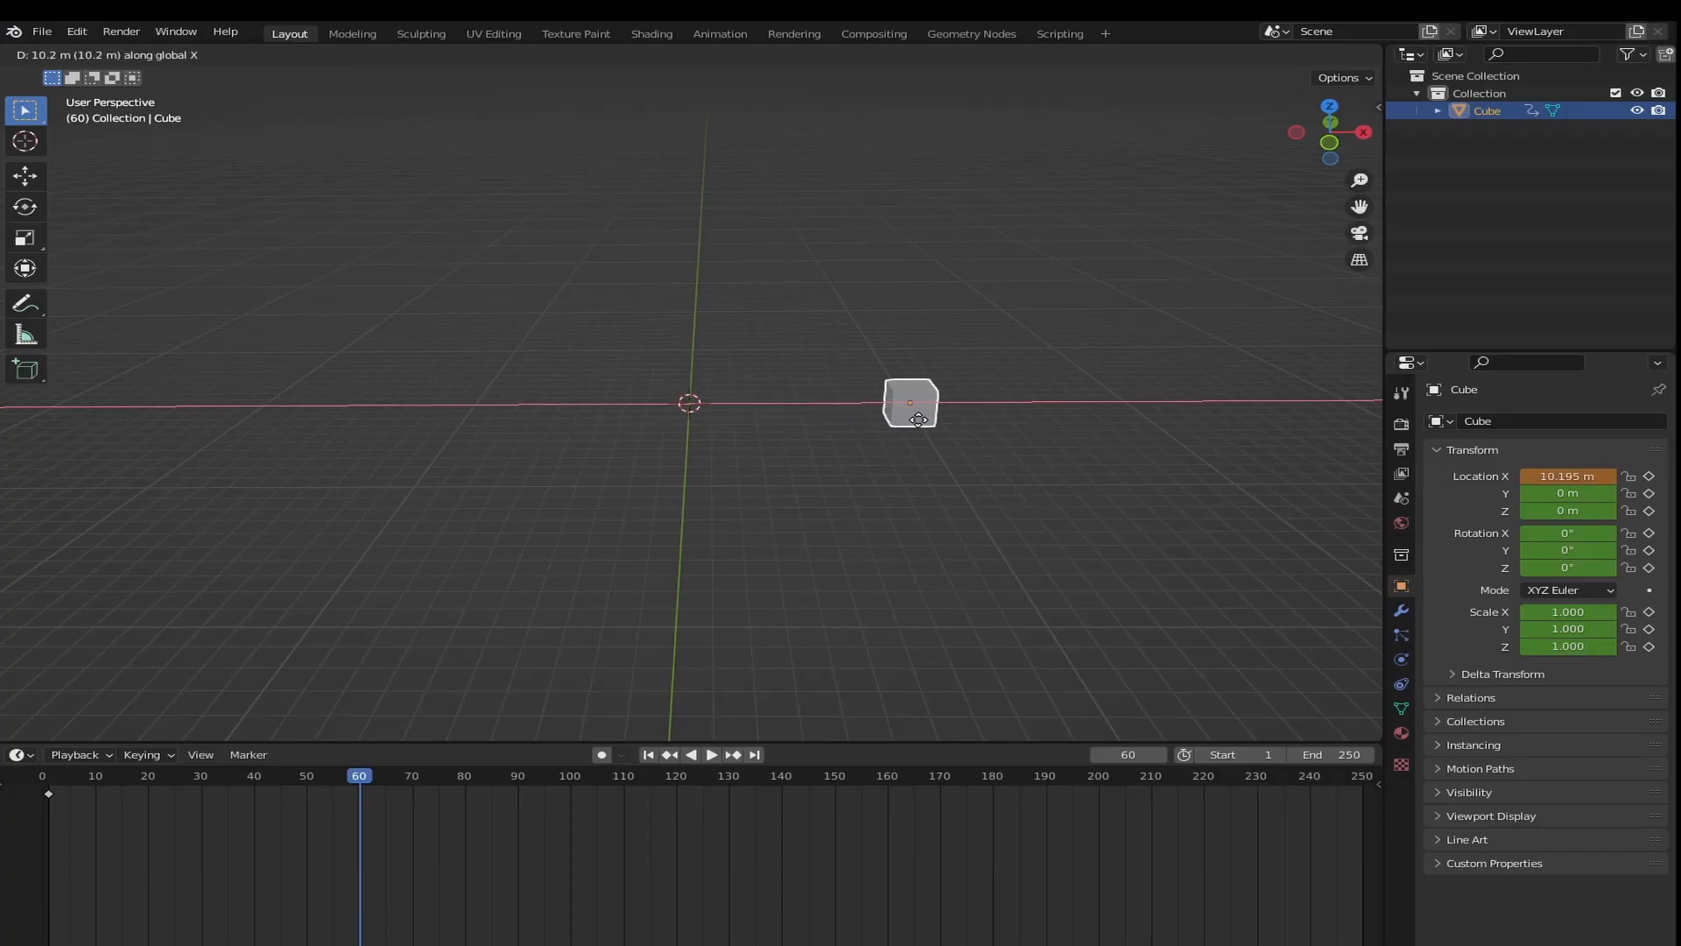
pyautogui.click(917, 420)
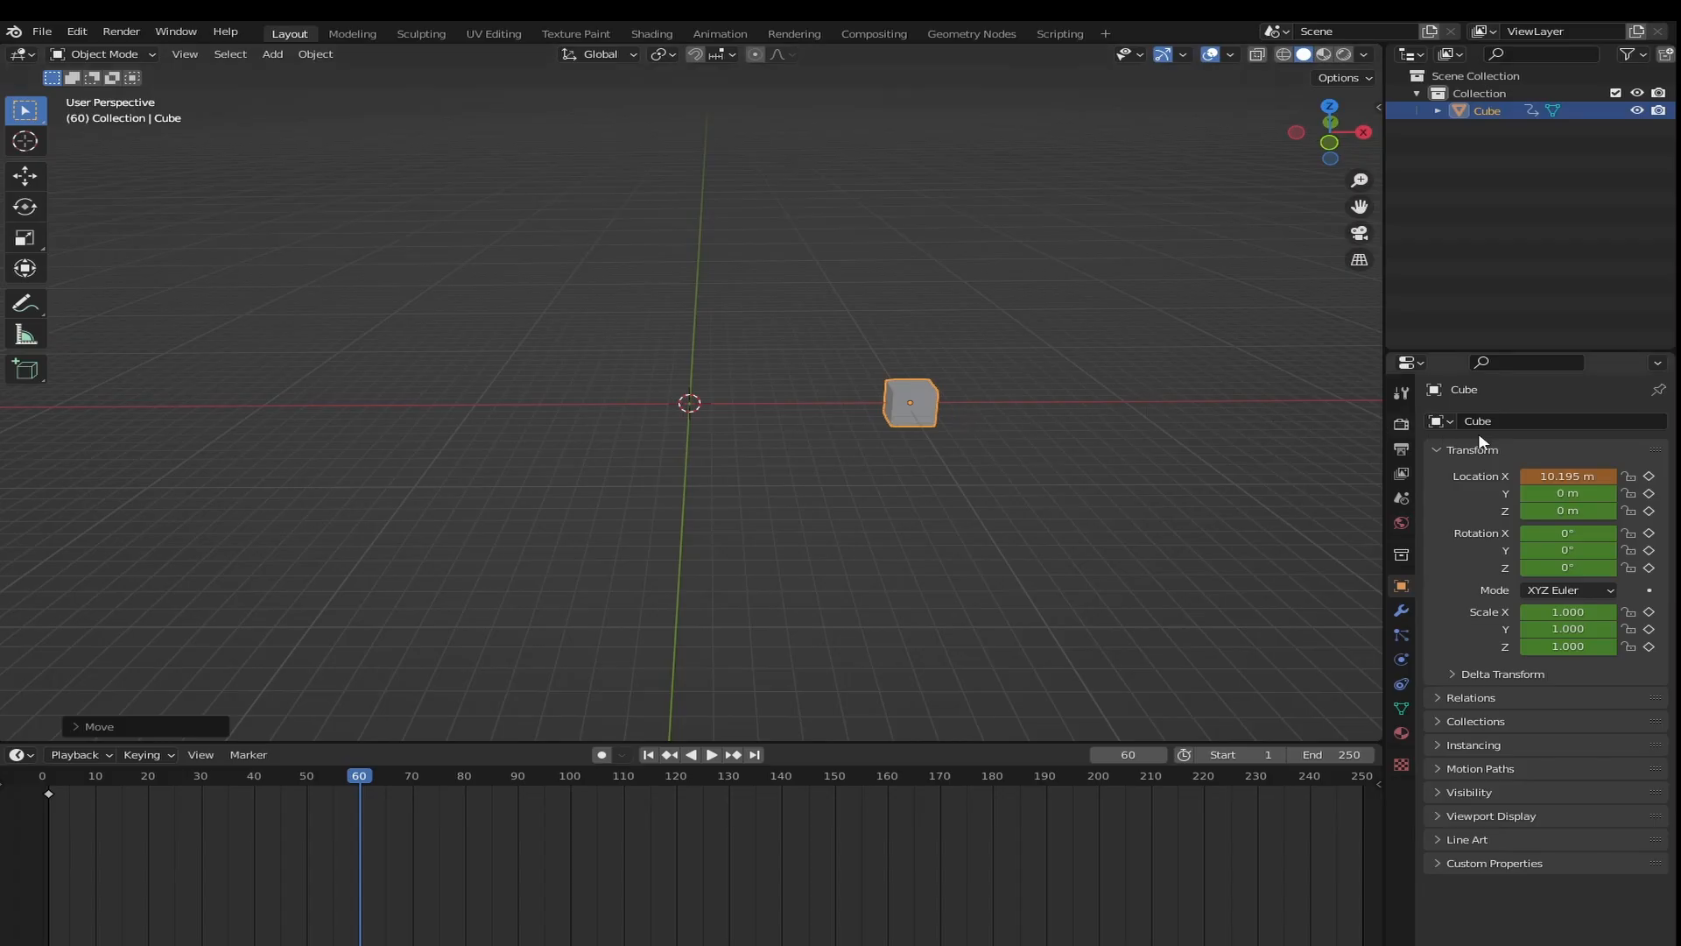
# Insert a keyframe on the cube's X location only at frame 60, and delete it from frame 66
pyautogui.click(1649, 477)
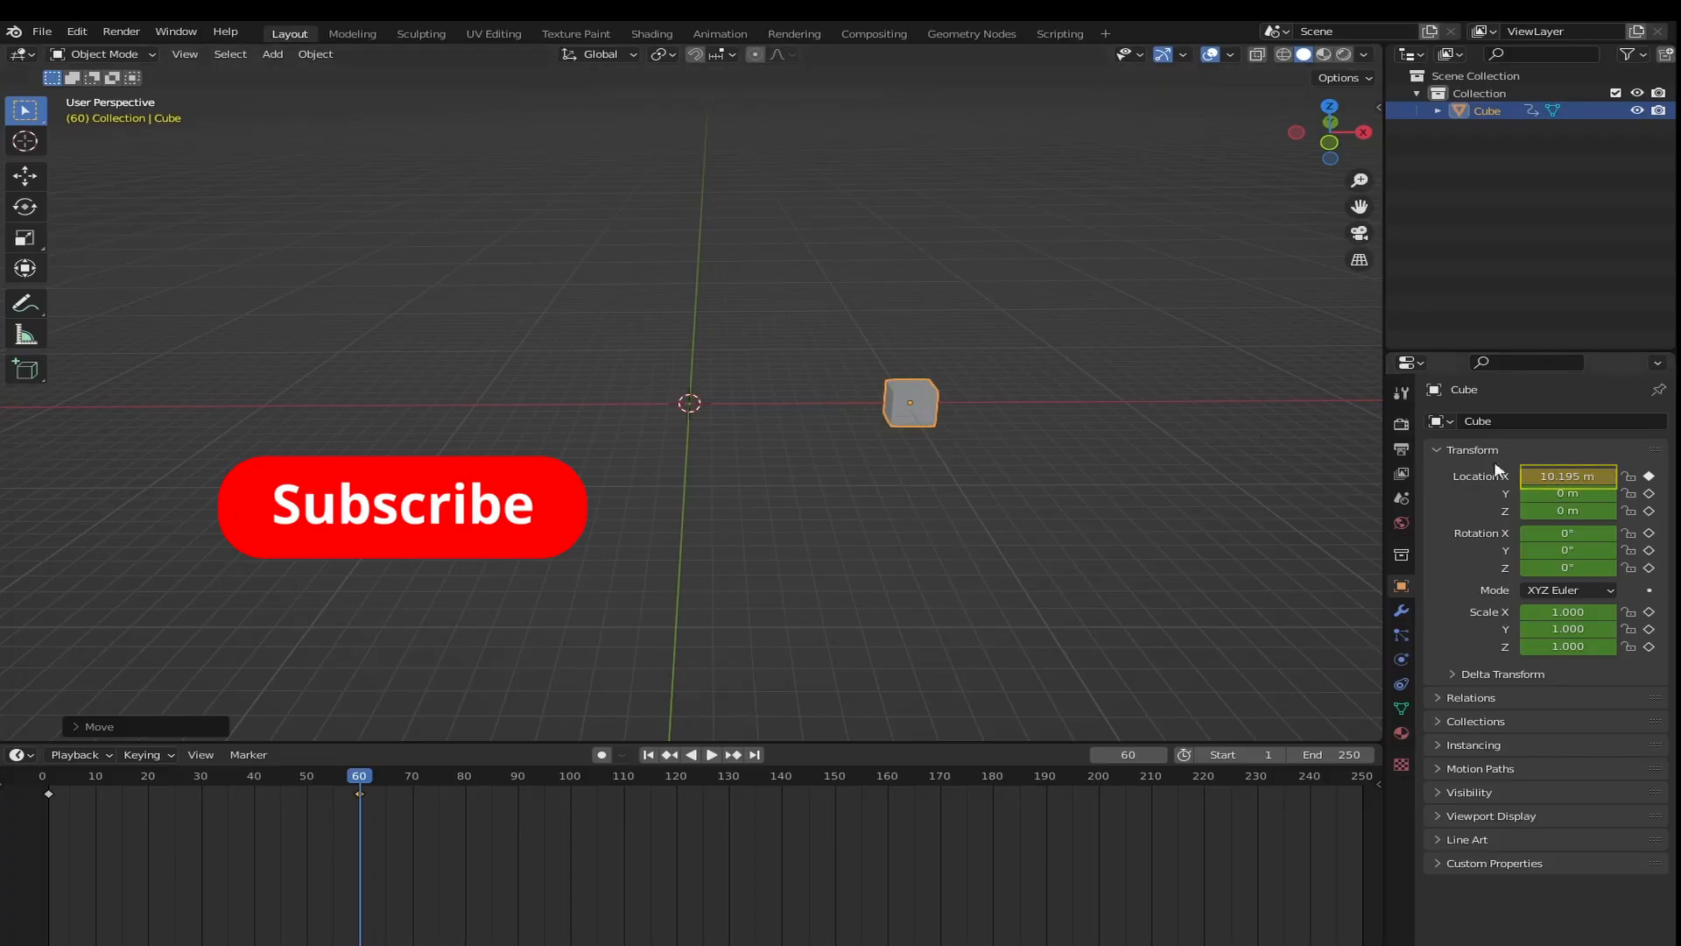
pyautogui.click(1647, 476)
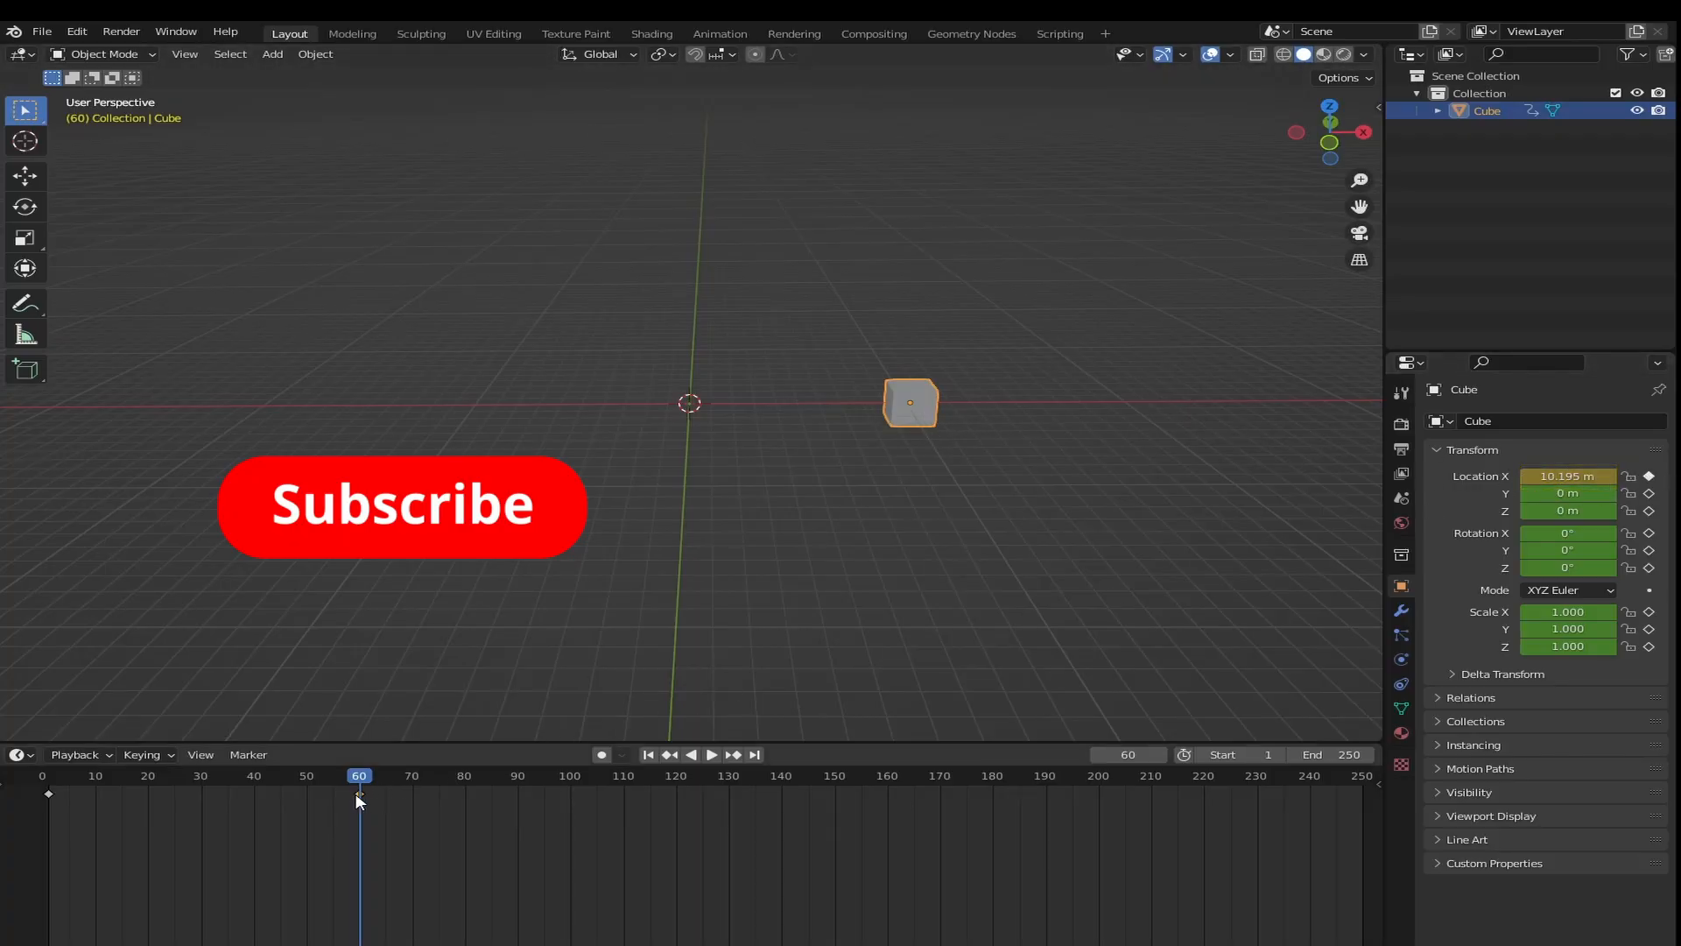
pyautogui.moveTo(363, 776); pyautogui.dragTo(386, 781)
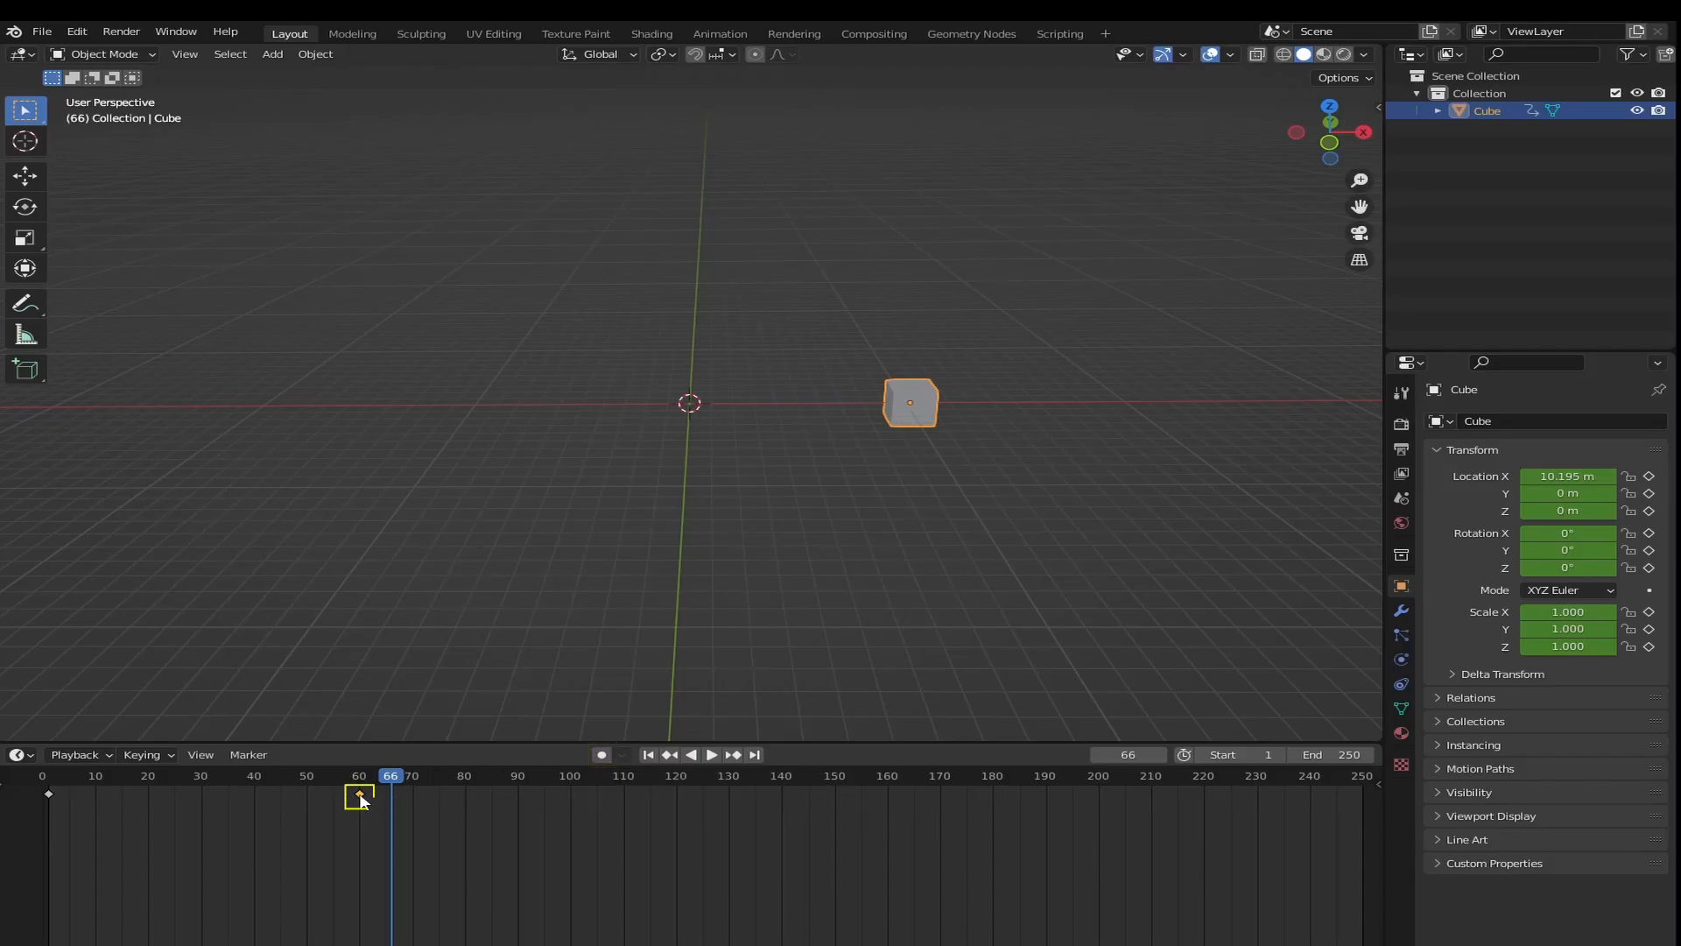
pyautogui.press('Delete')
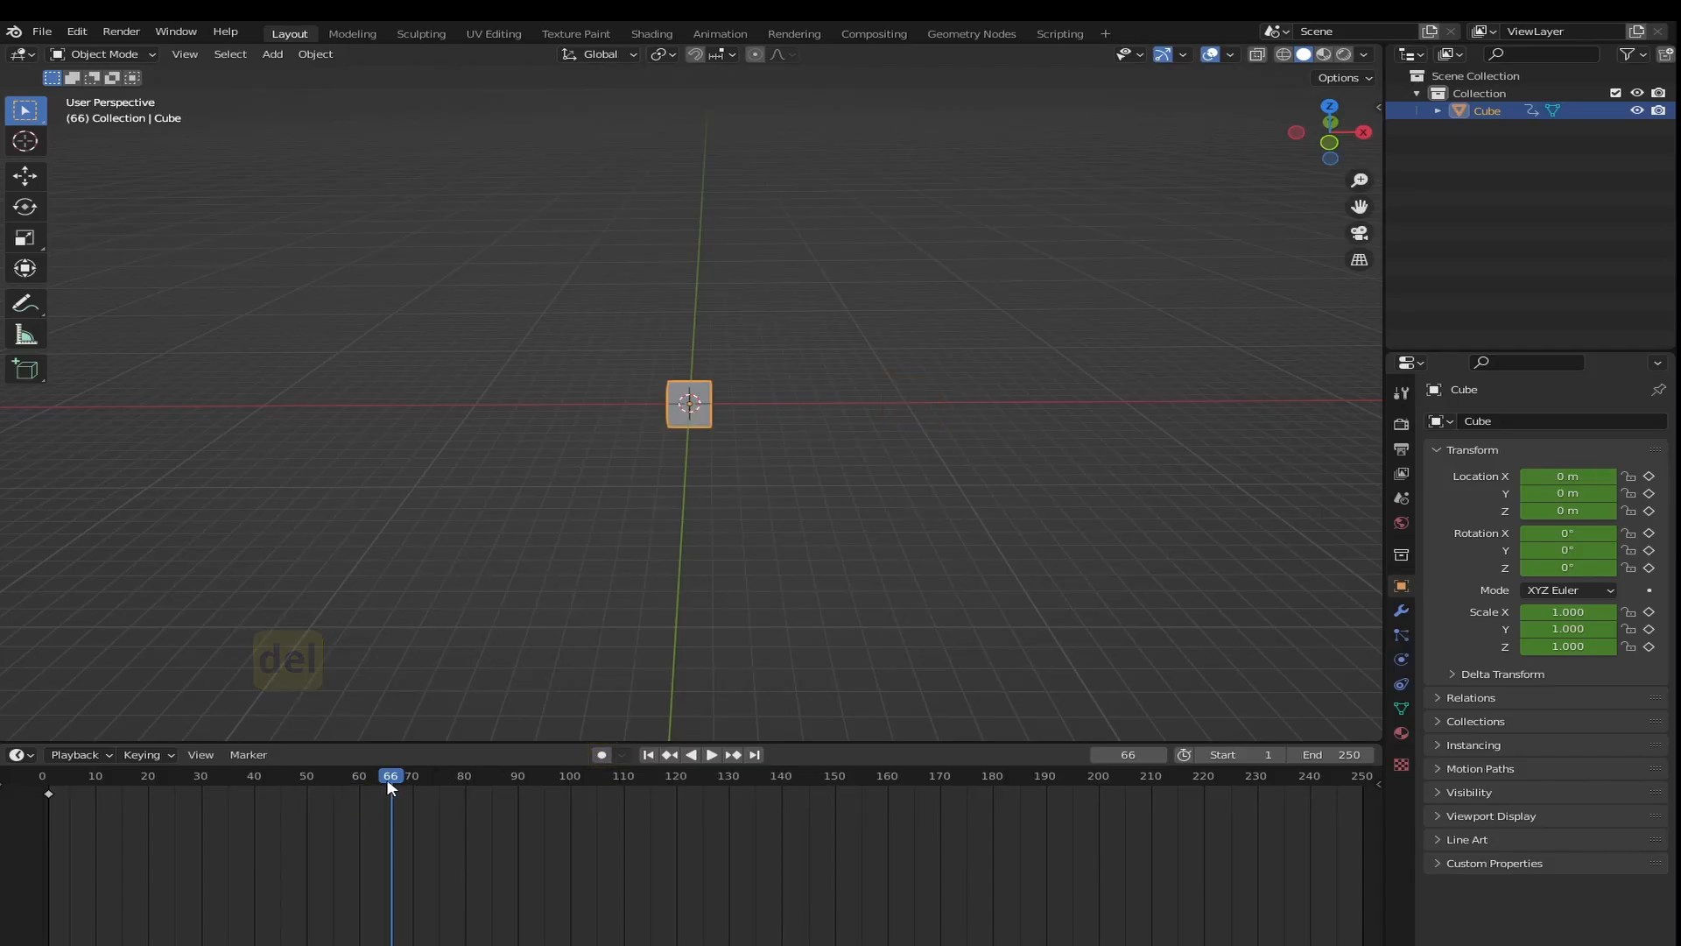
# At frame 60, turn on Auto Keying and move the cube about 9.76 m along the X axis
pyautogui.moveTo(390, 776); pyautogui.dragTo(359, 779)
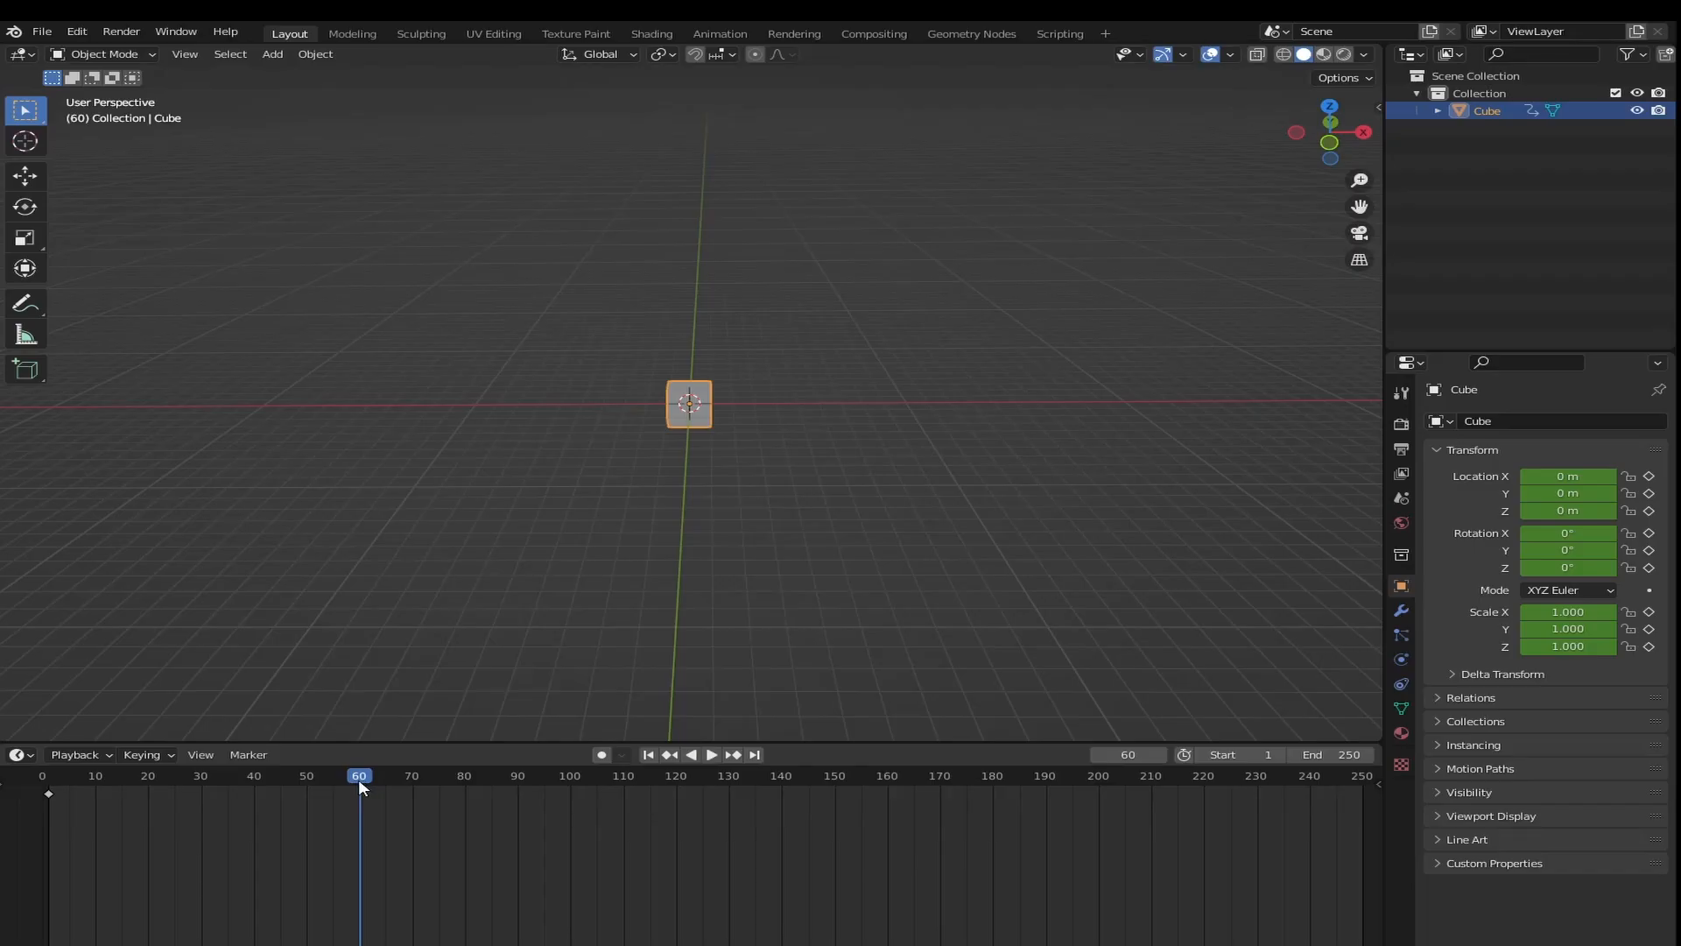
pyautogui.click(603, 754)
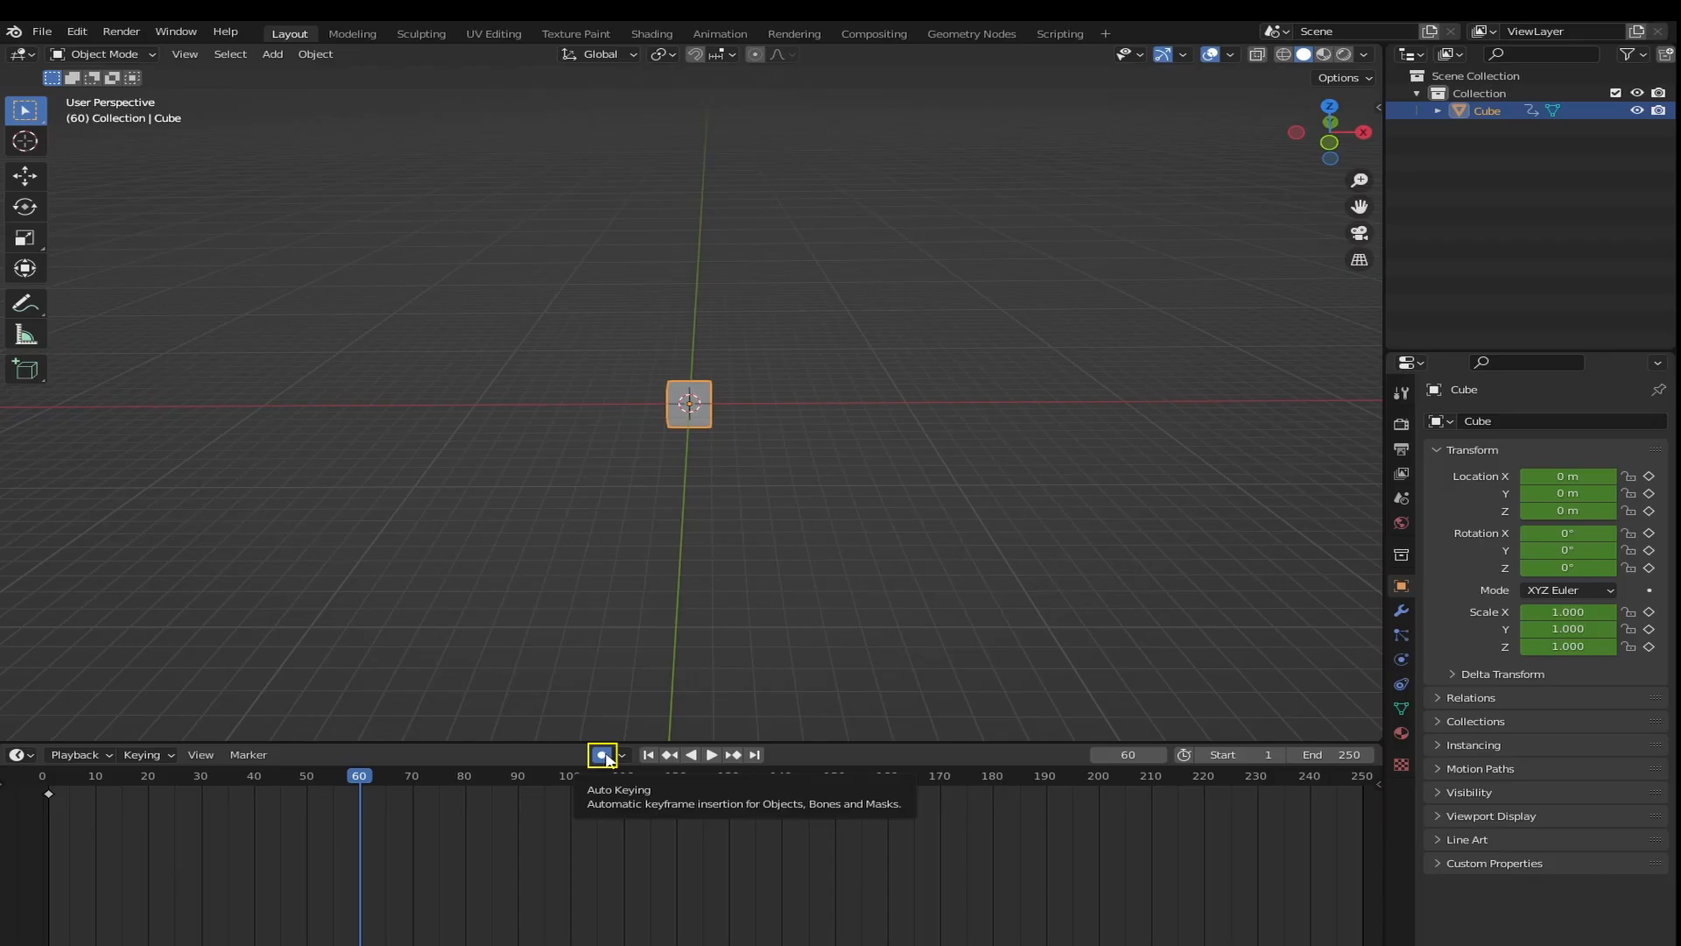
pyautogui.press('g')
pyautogui.press('x')
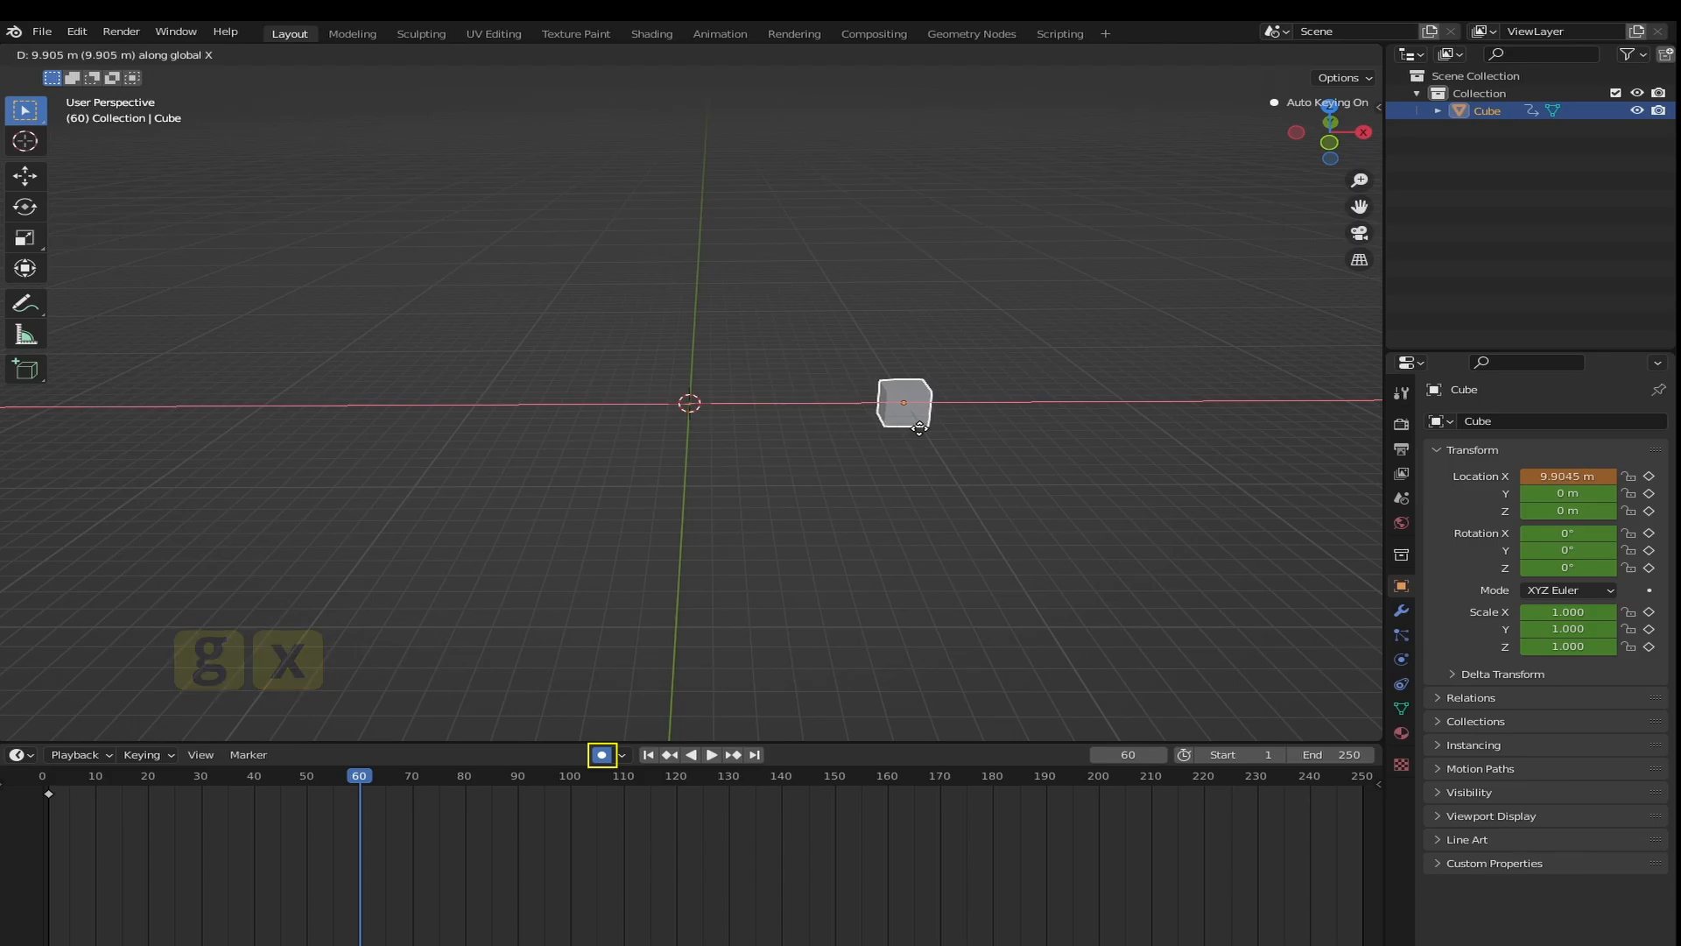
pyautogui.click(915, 428)
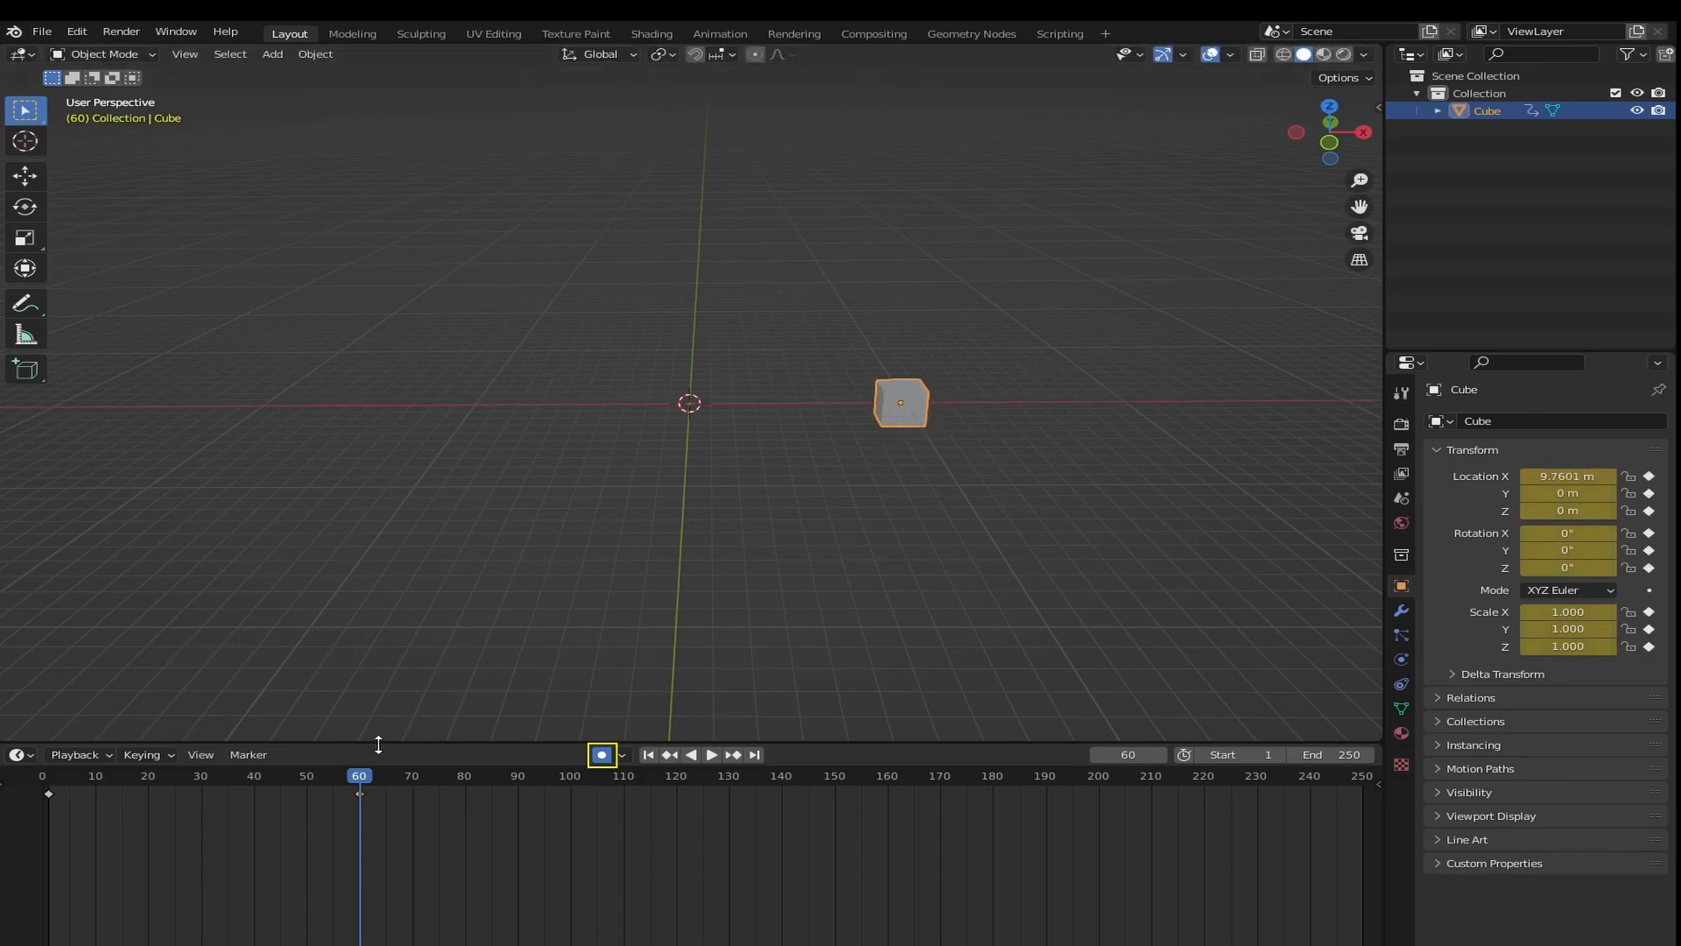
pyautogui.moveTo(367, 779); pyautogui.dragTo(392, 774)
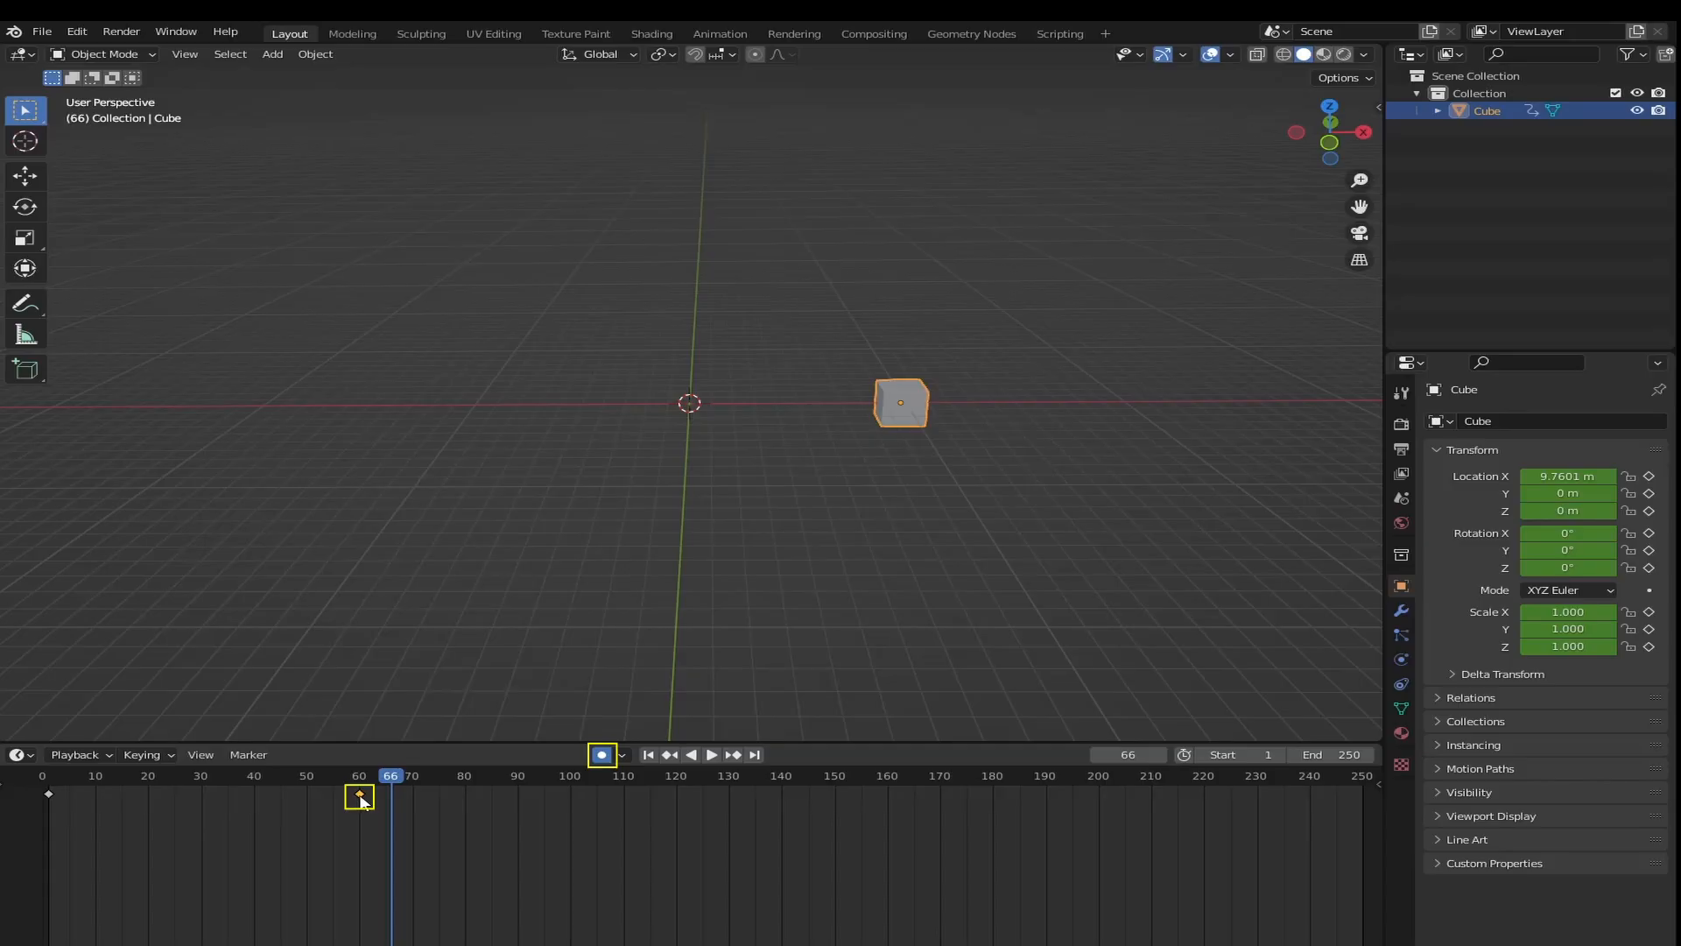
# At frame 120, move the cube about -20.41 m along the Y axis with Auto Keying on
pyautogui.click(598, 757)
pyautogui.press('space')
pyautogui.moveTo(404, 774); pyautogui.dragTo(676, 786)
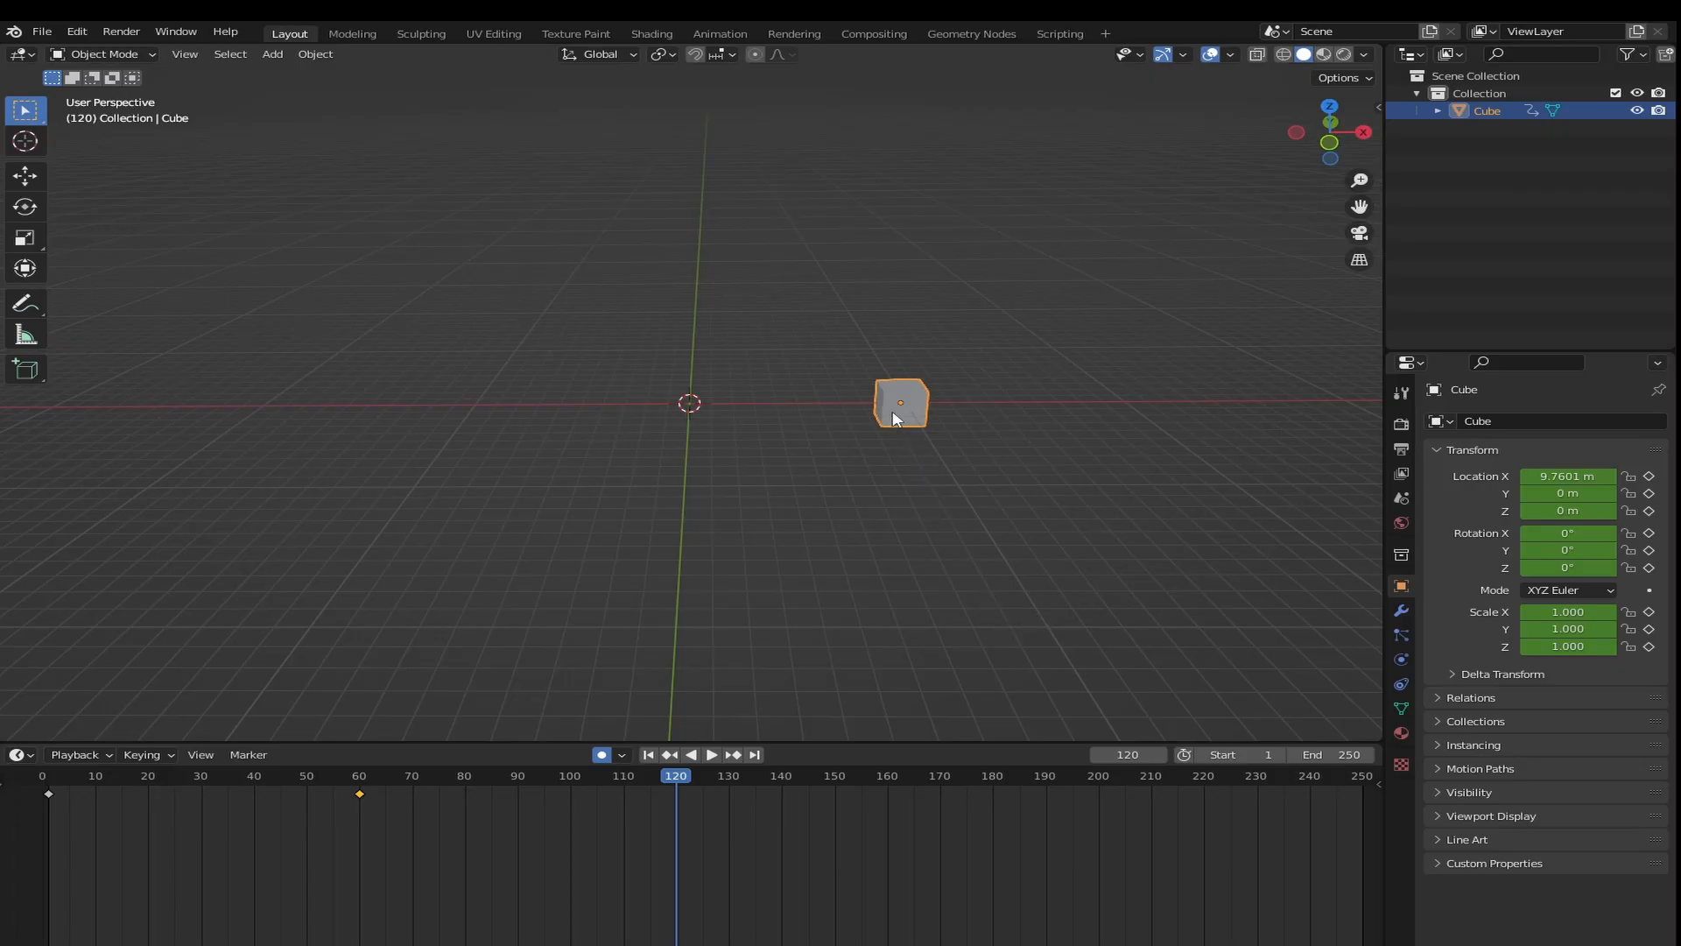
pyautogui.press('g')
pyautogui.press('y')
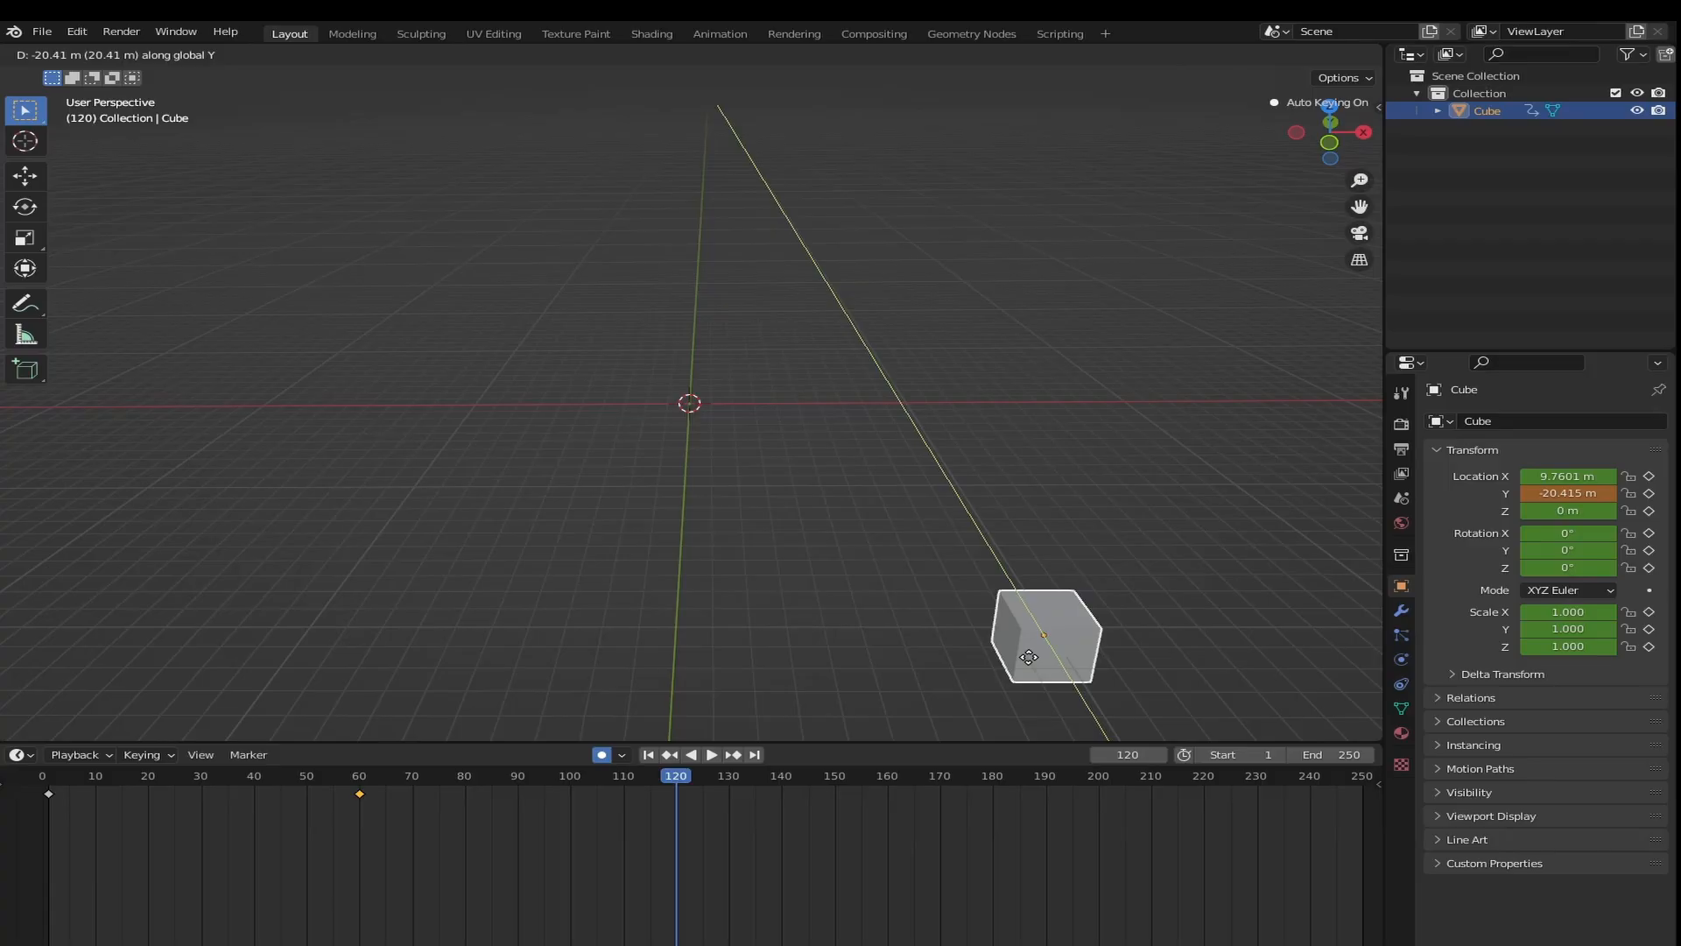
pyautogui.click(1029, 656)
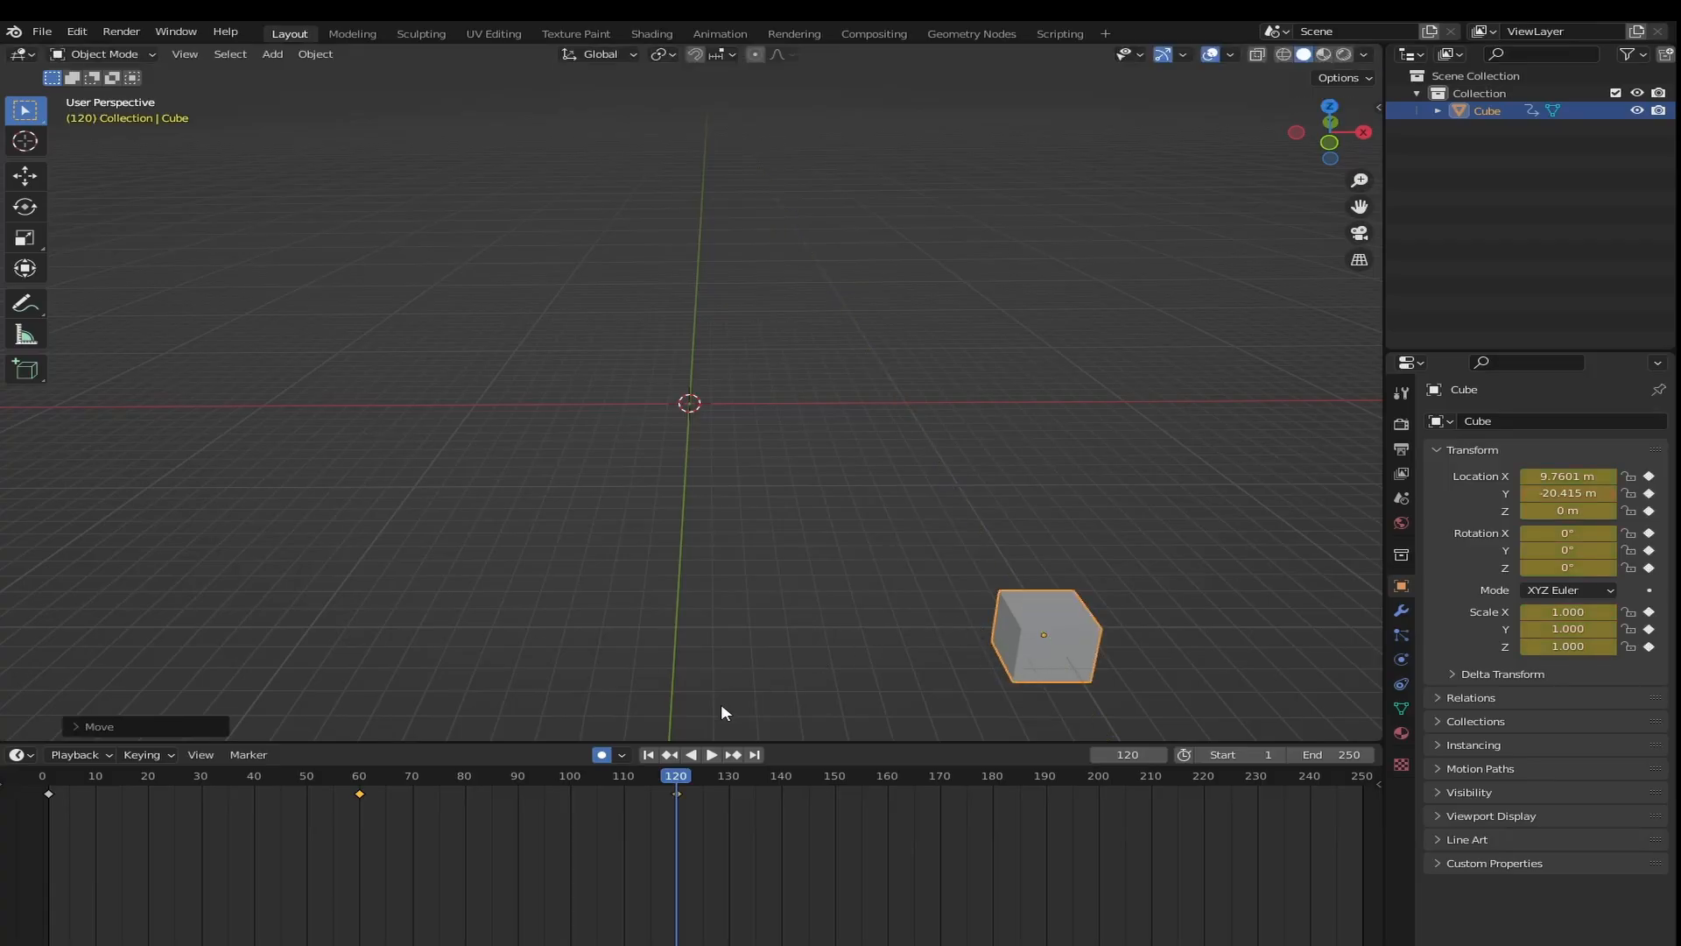
# Scrub back to frame 1 and play the animation past frame 120 to review the cube's X and Y movement
pyautogui.click(692, 778)
pyautogui.moveTo(691, 779); pyautogui.dragTo(702, 780)
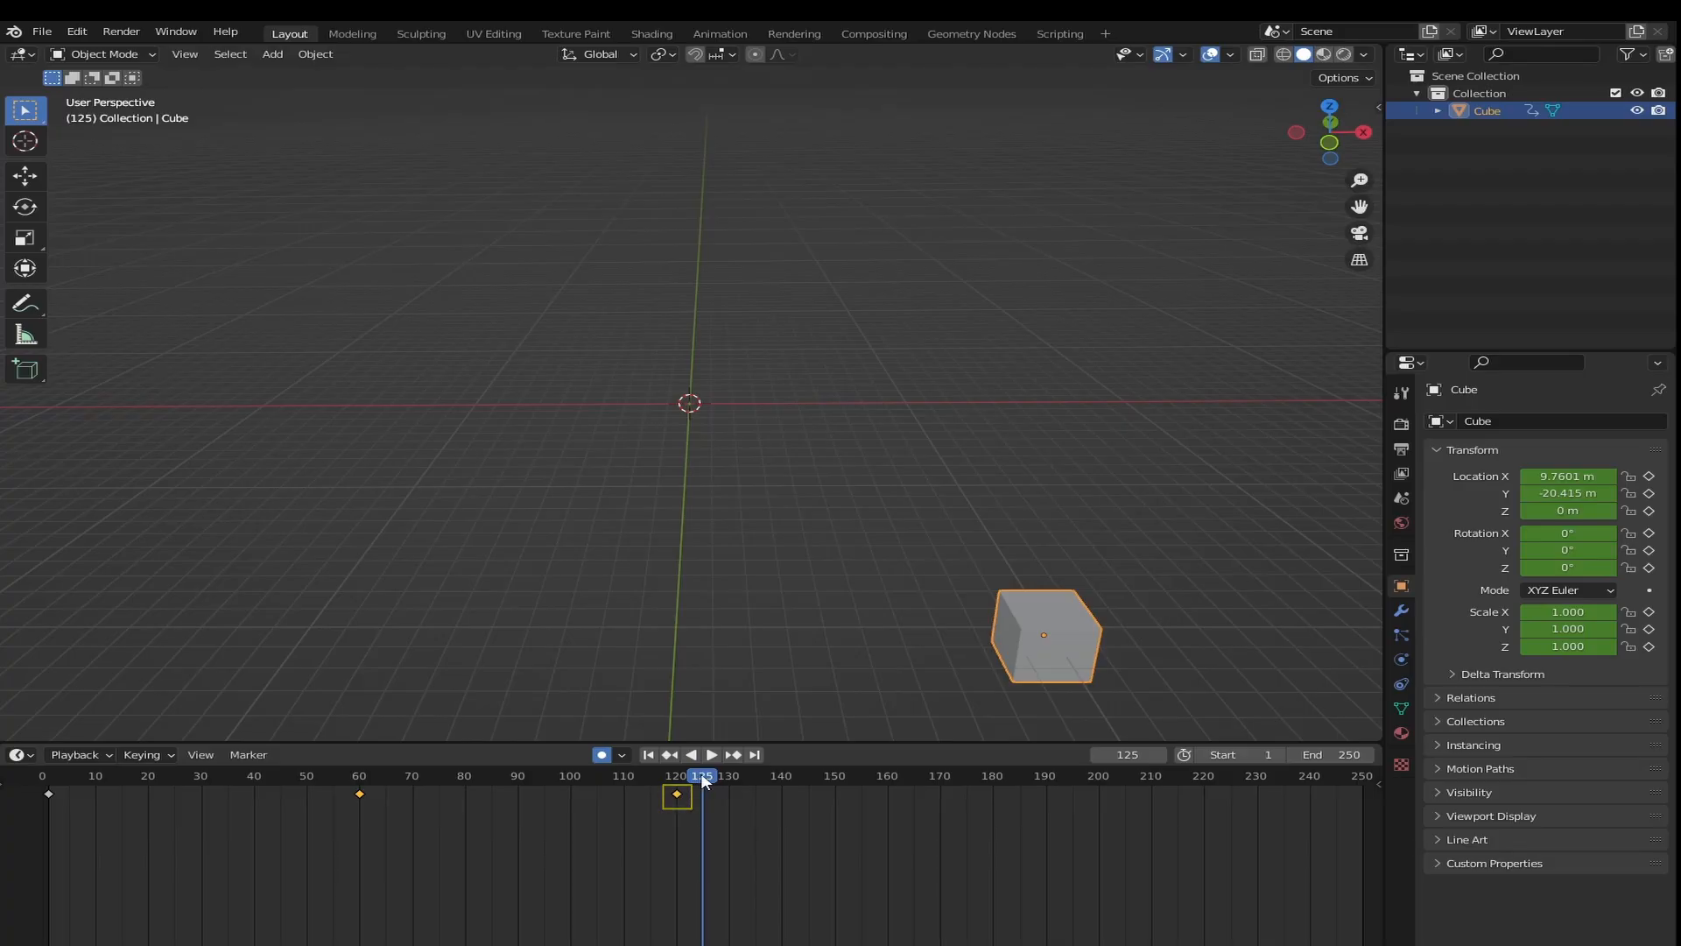
pyautogui.moveTo(705, 781); pyautogui.dragTo(85, 797)
pyautogui.moveTo(60, 796); pyautogui.dragTo(50, 796)
pyautogui.click(676, 424)
pyautogui.click(678, 426)
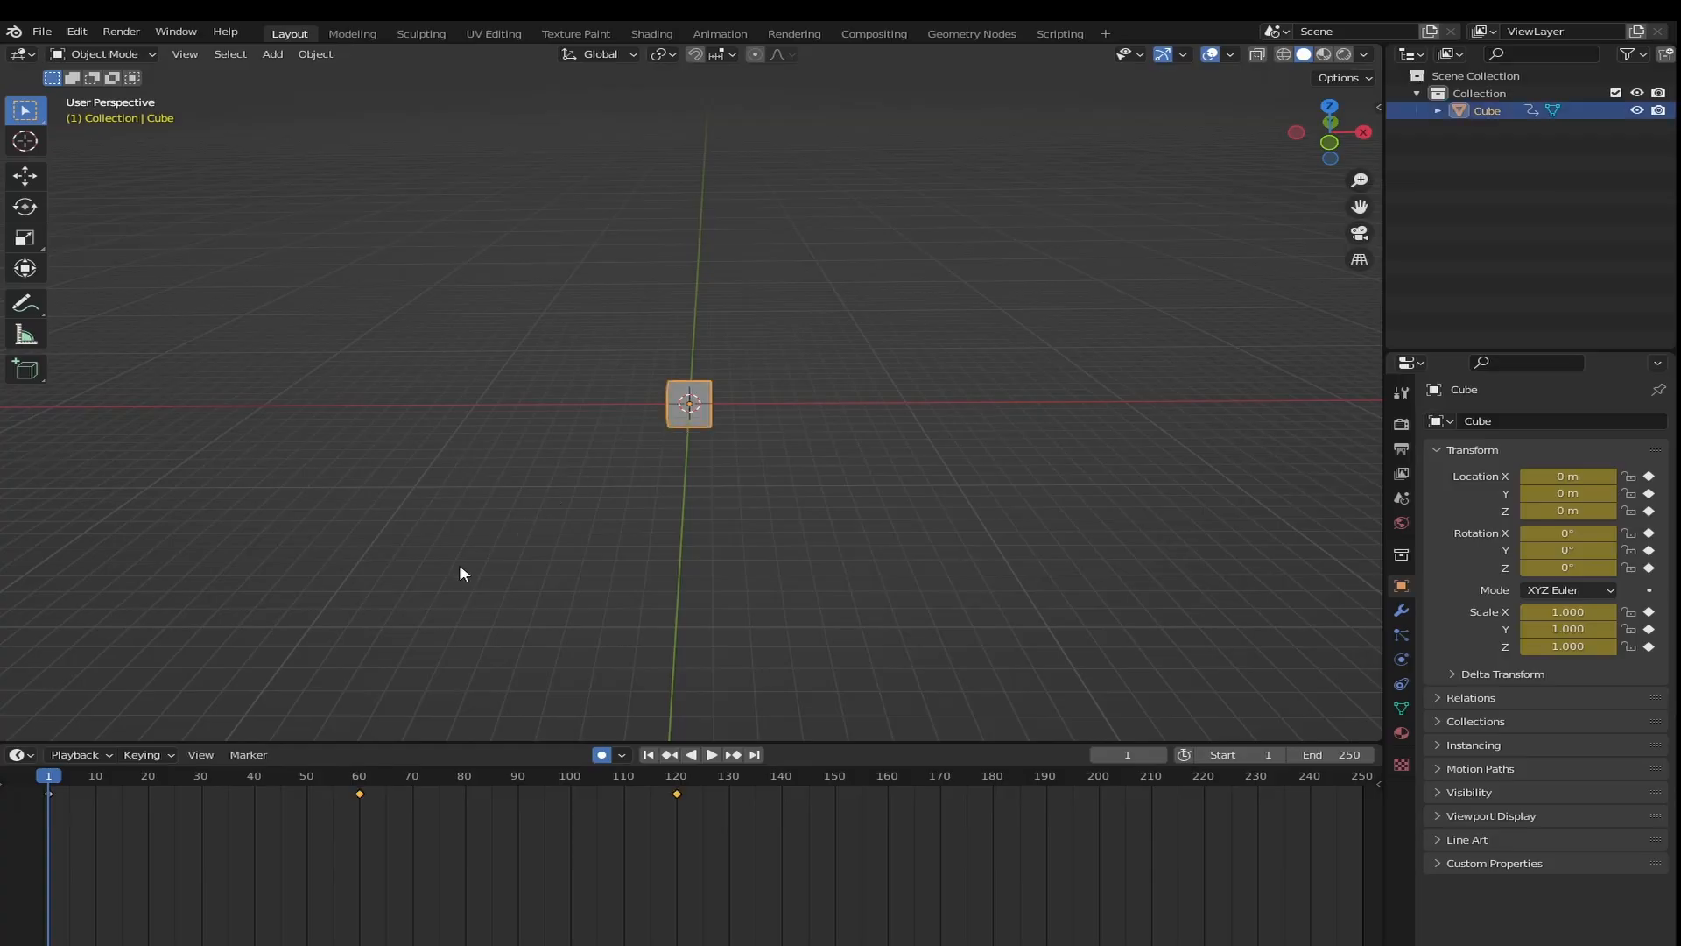
pyautogui.press('space')
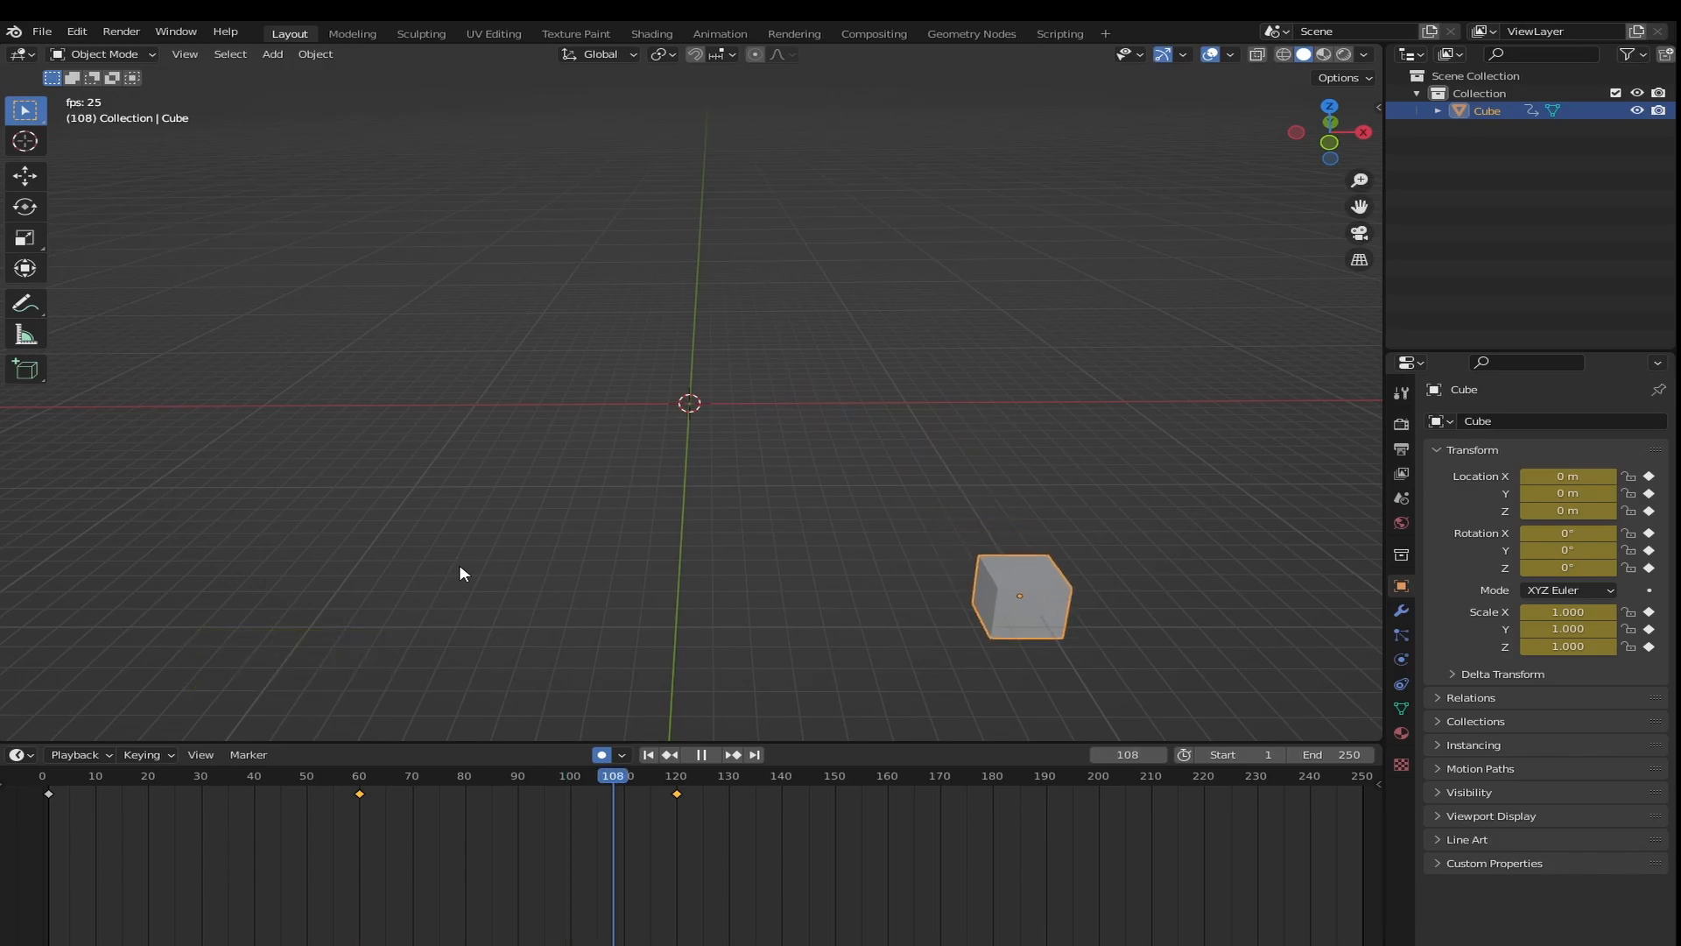
pyautogui.press('space')
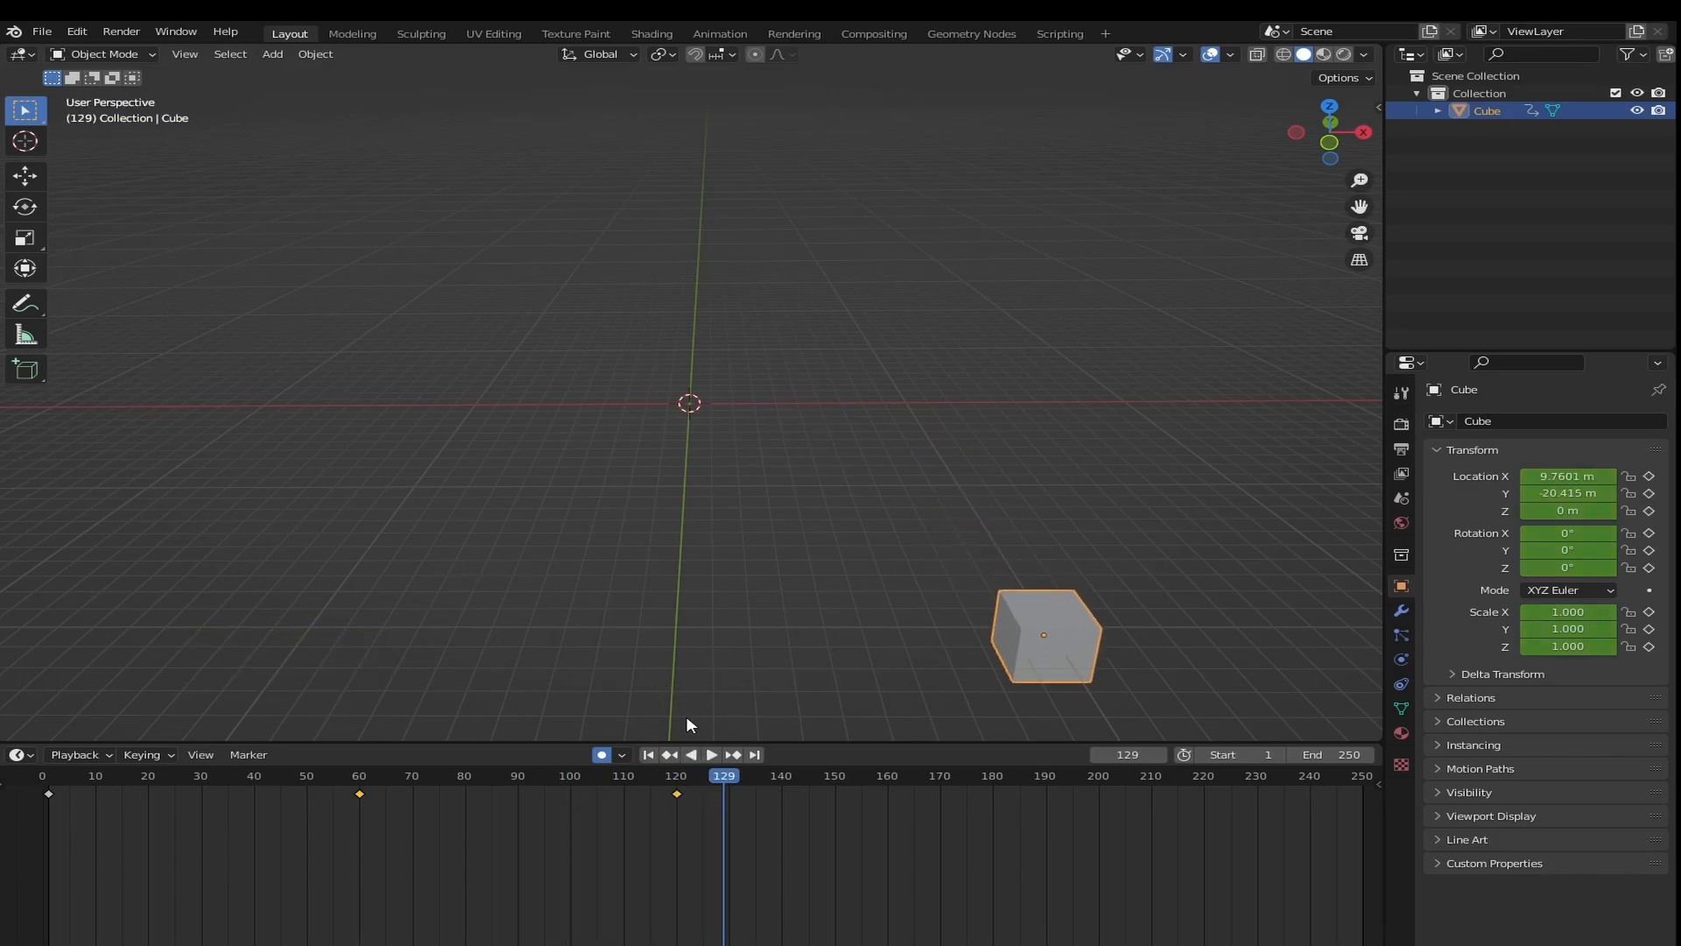
# At frame 180, move the cube about 13.29 m up along the Z axis with Auto Keying on
pyautogui.moveTo(723, 778); pyautogui.dragTo(995, 820)
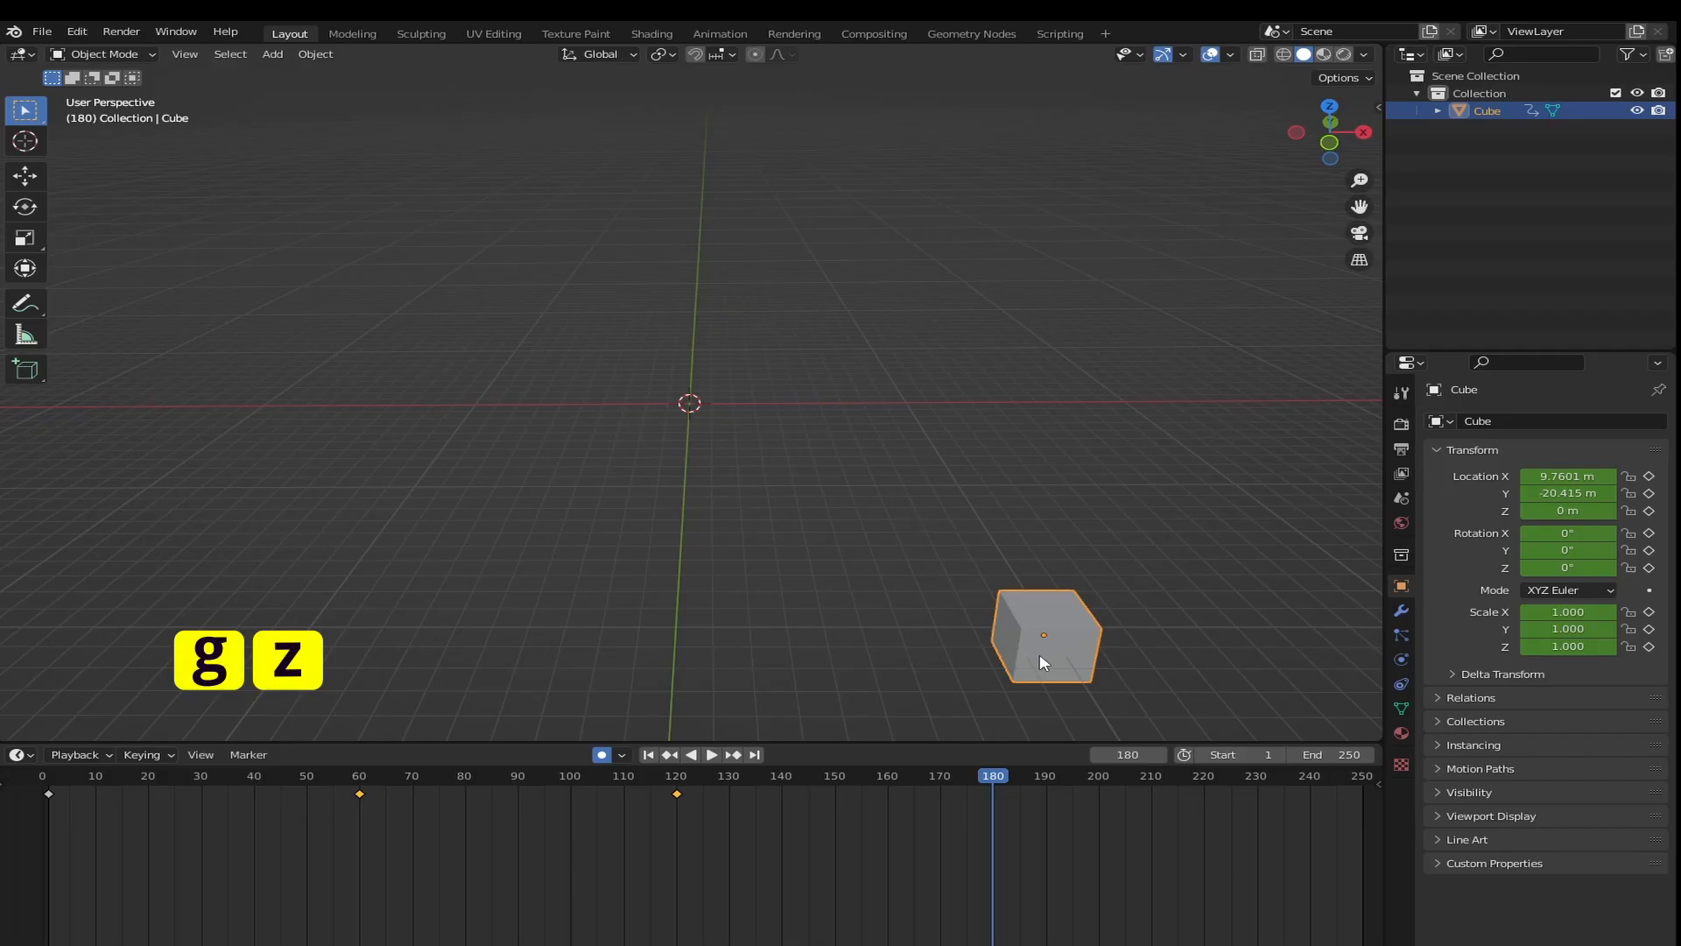
pyautogui.press('g')
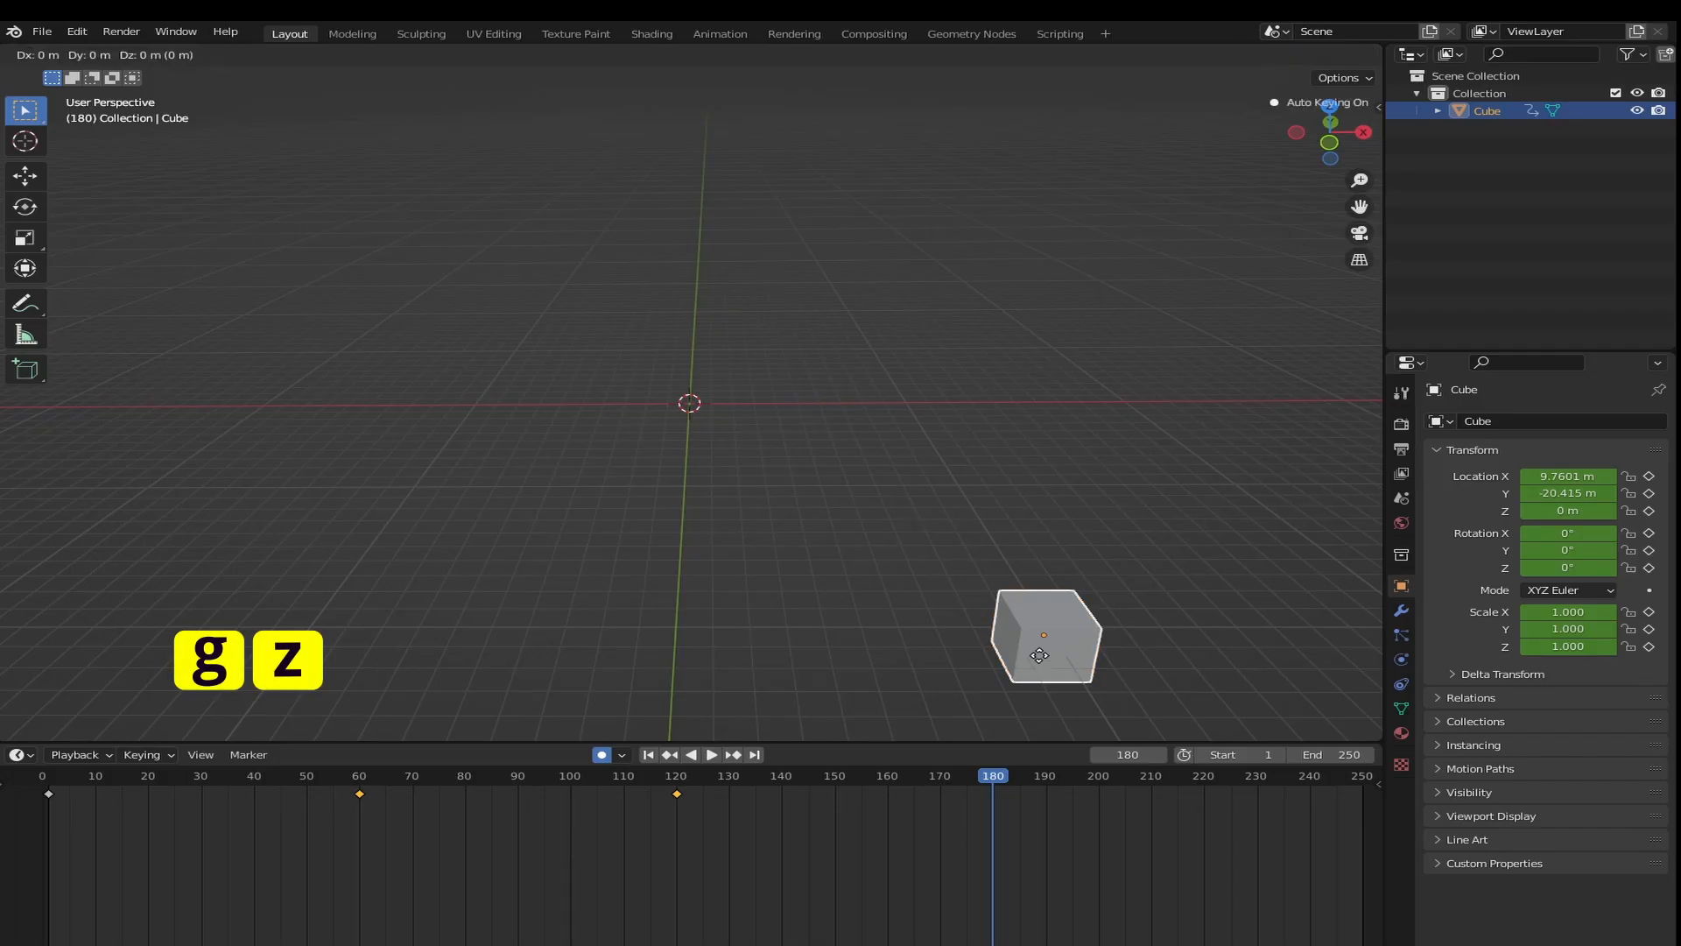
pyautogui.press('z')
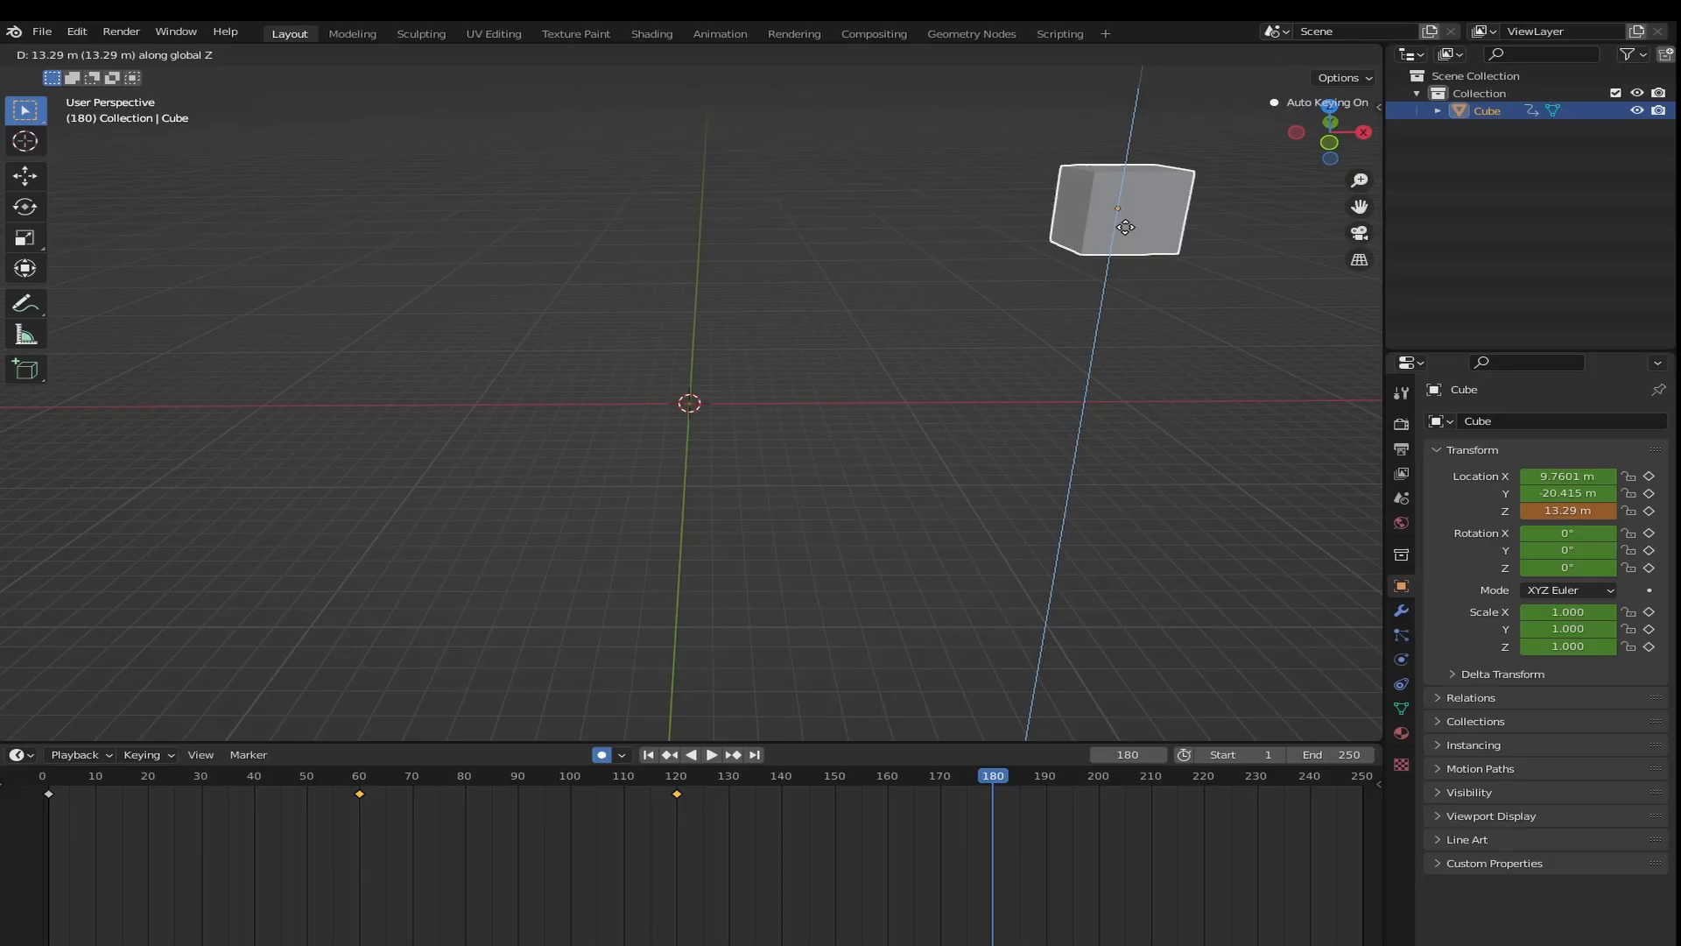
pyautogui.click(1125, 226)
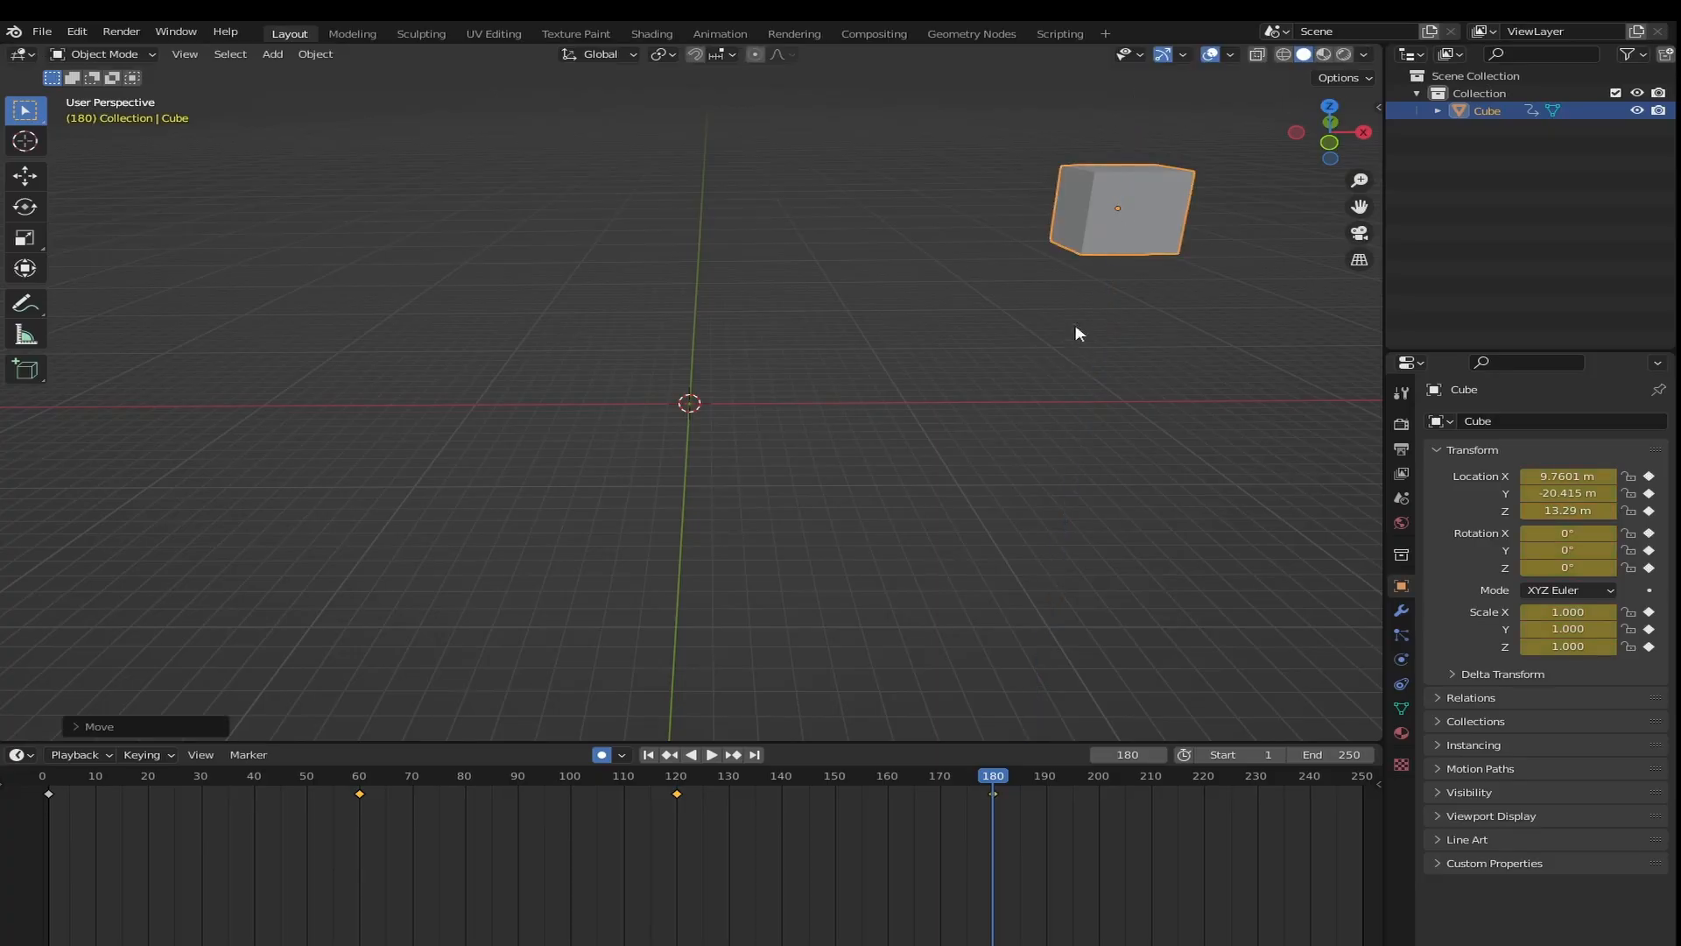
# Review the cube's movement from frame 1 through the keyframes at frames 60, 120 and 180 from another viewing angle
pyautogui.hotkey('ctrl', 'shift', 'space')
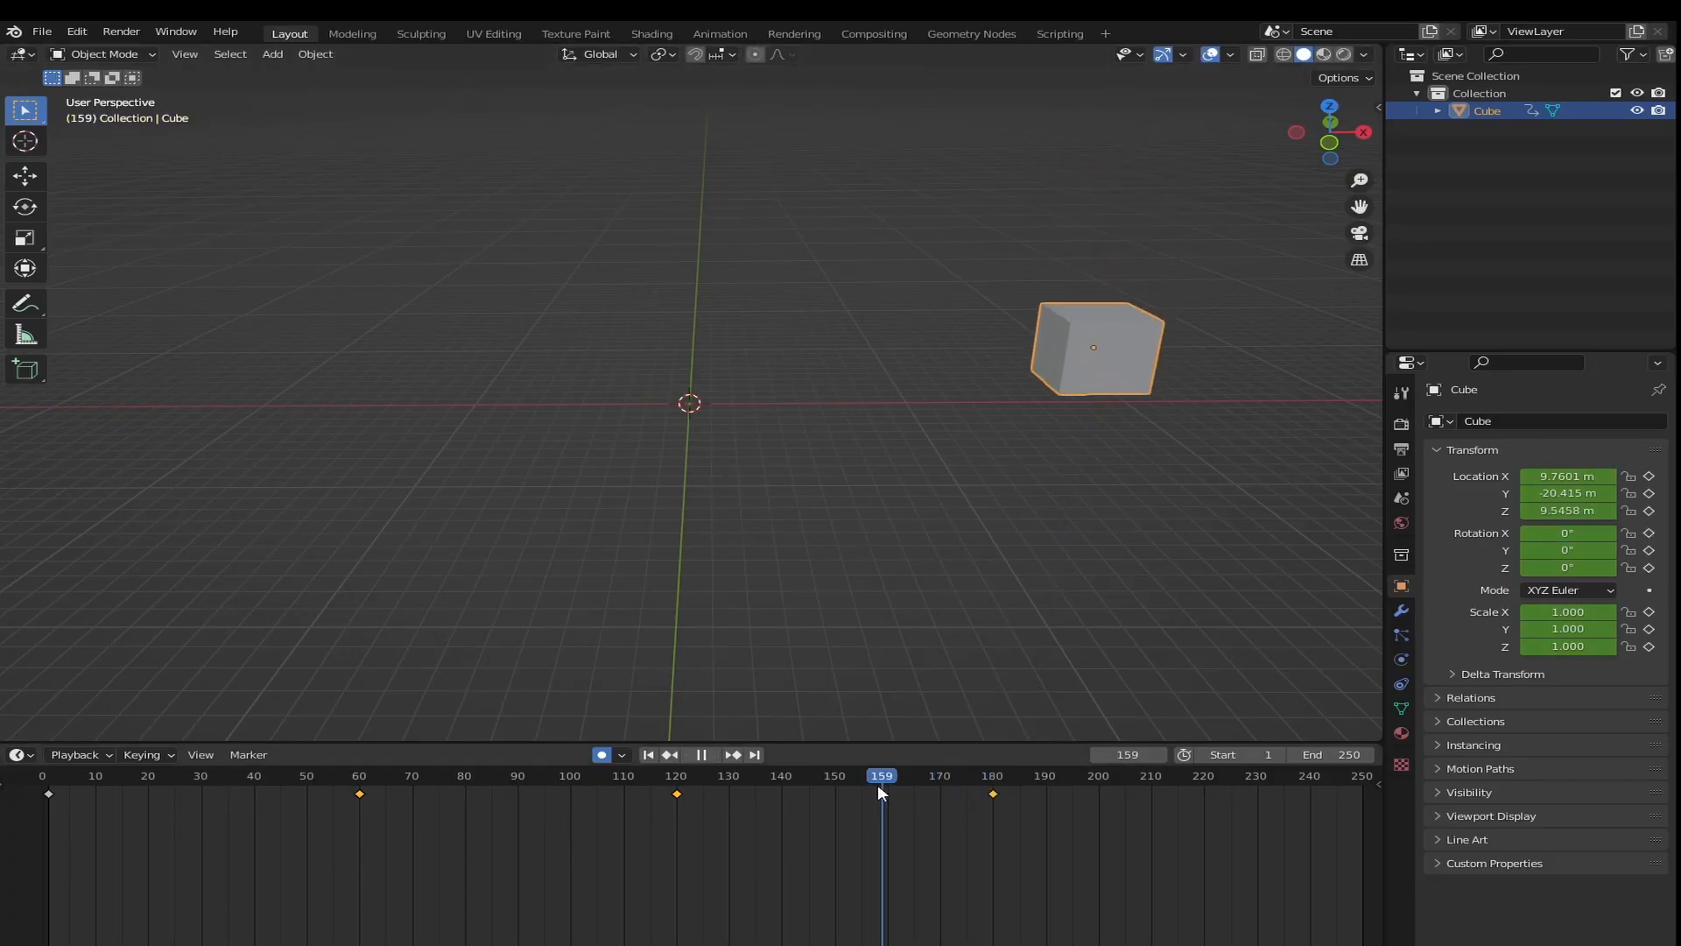
pyautogui.moveTo(767, 786); pyautogui.dragTo(48, 799)
pyautogui.press('space')
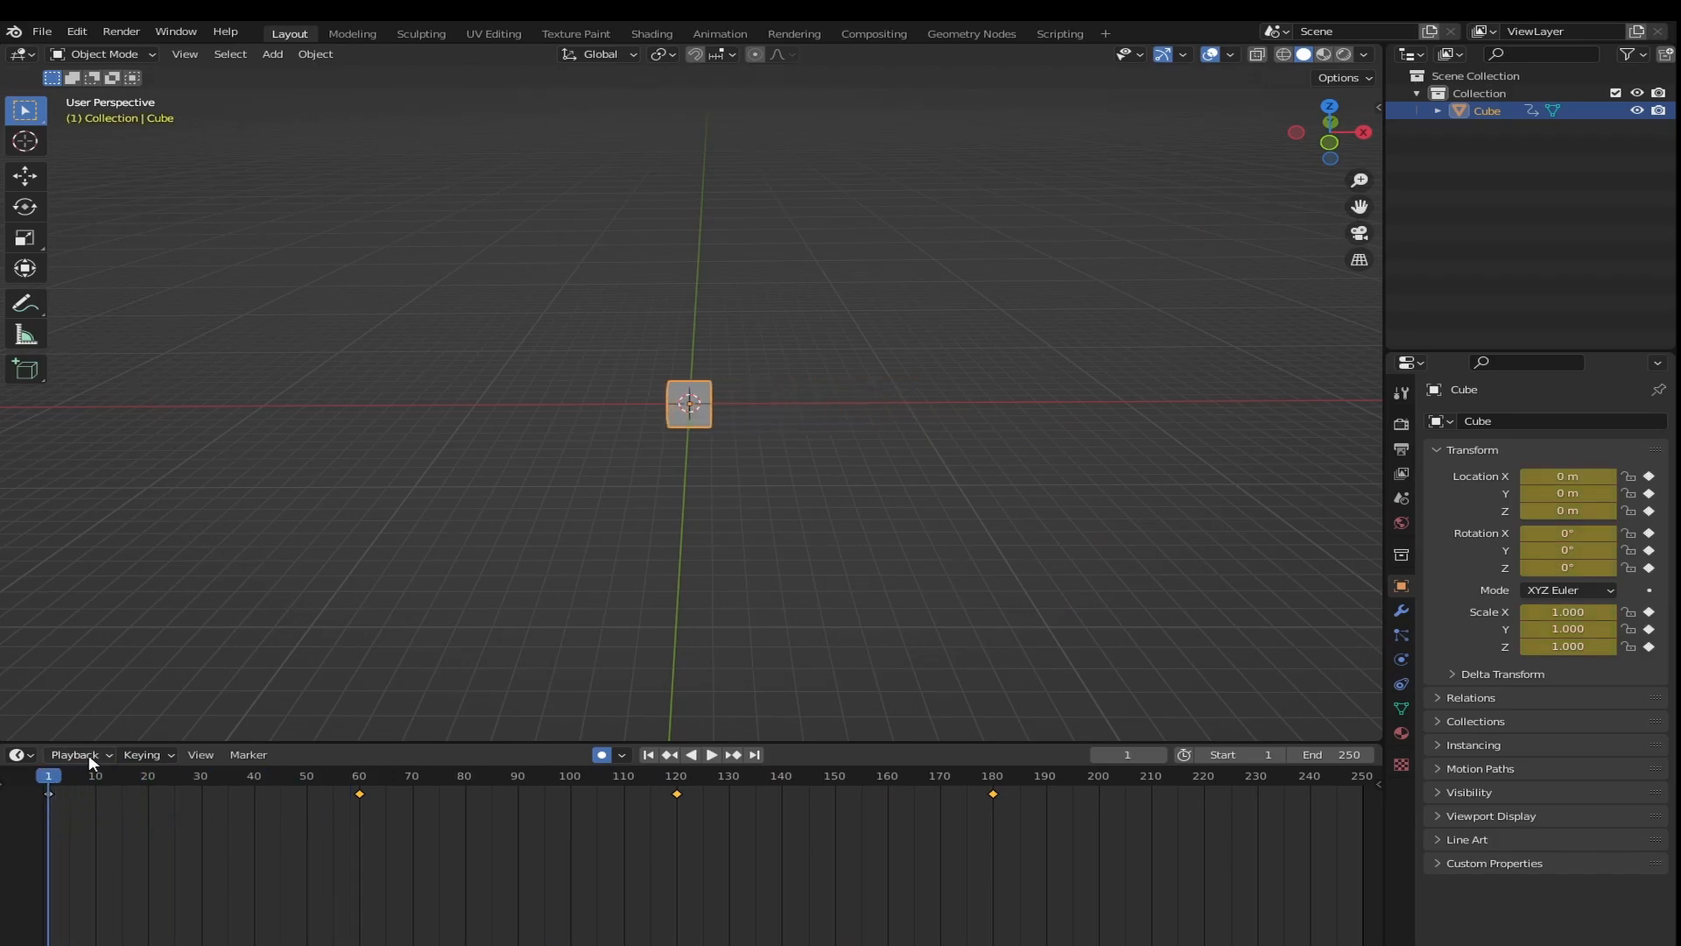
pyautogui.moveTo(312, 578); pyautogui.dragTo(520, 620, button='middle')
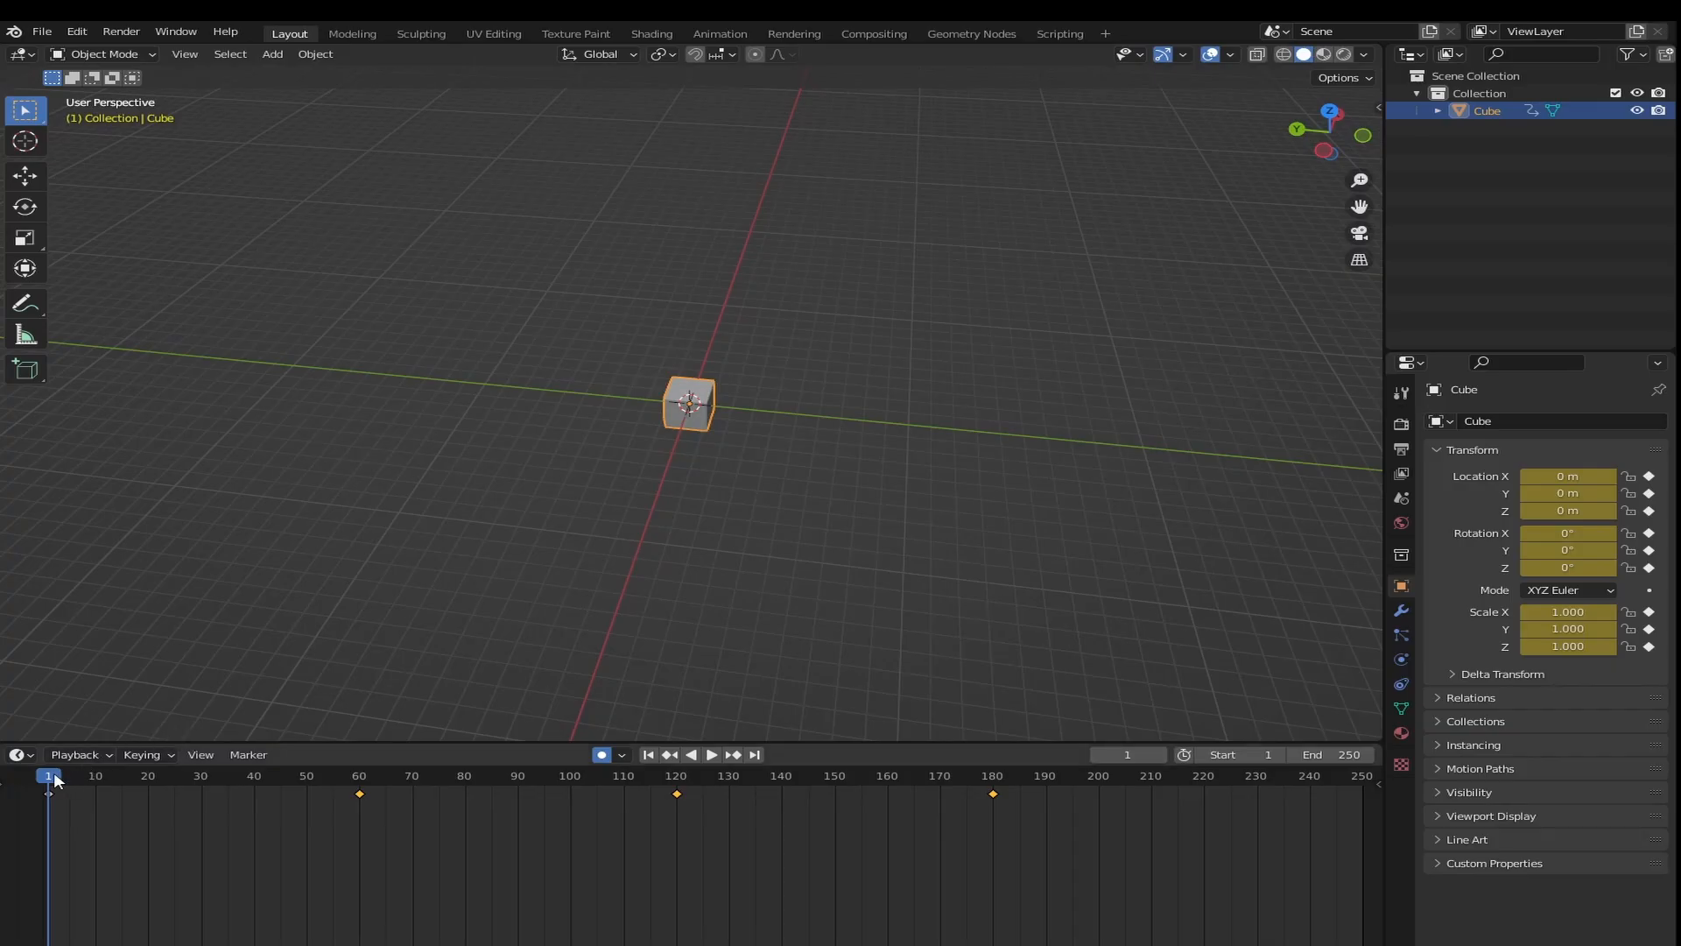
pyautogui.moveTo(51, 782); pyautogui.dragTo(357, 787)
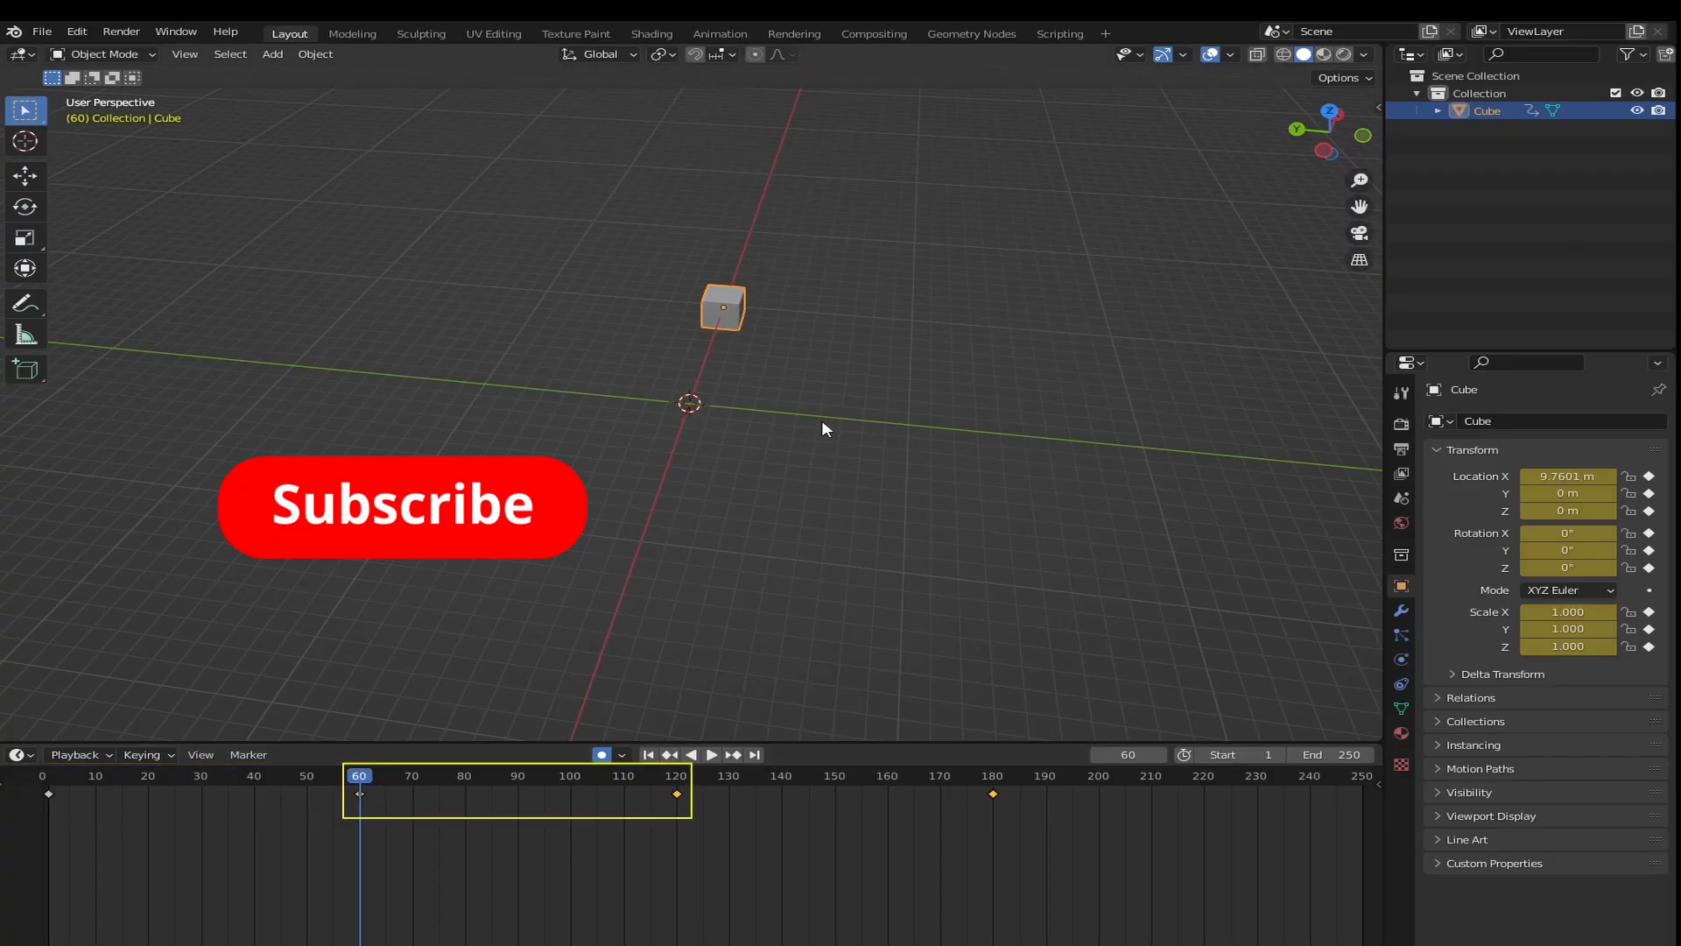
pyautogui.press('space')
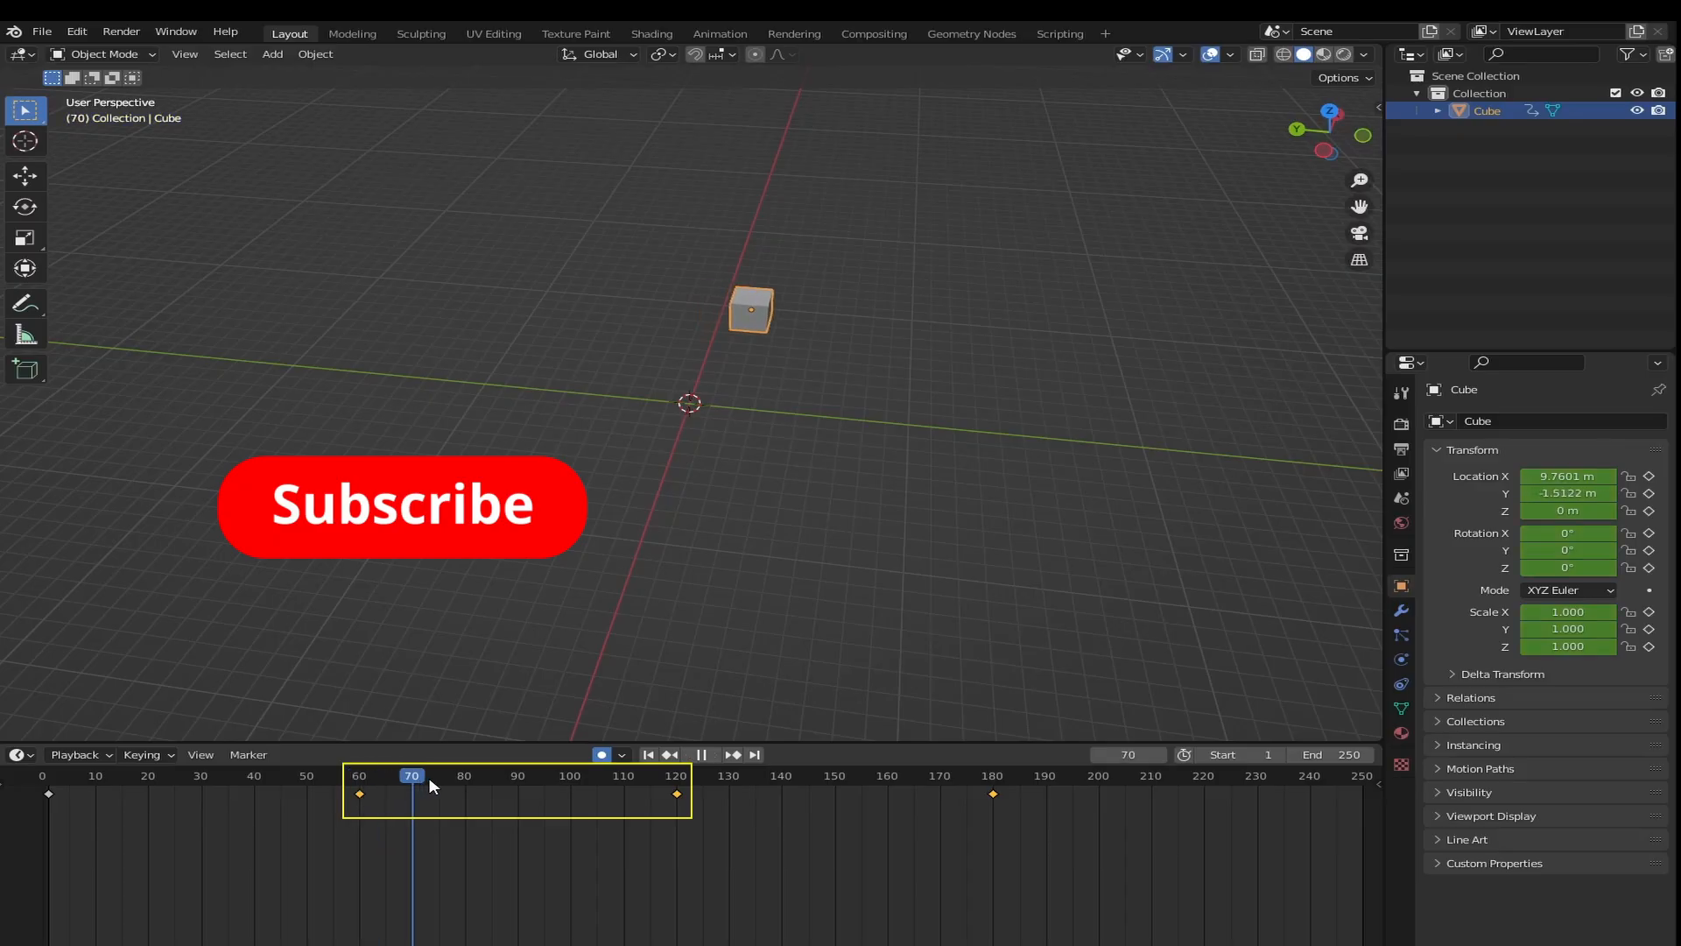
pyautogui.press('space')
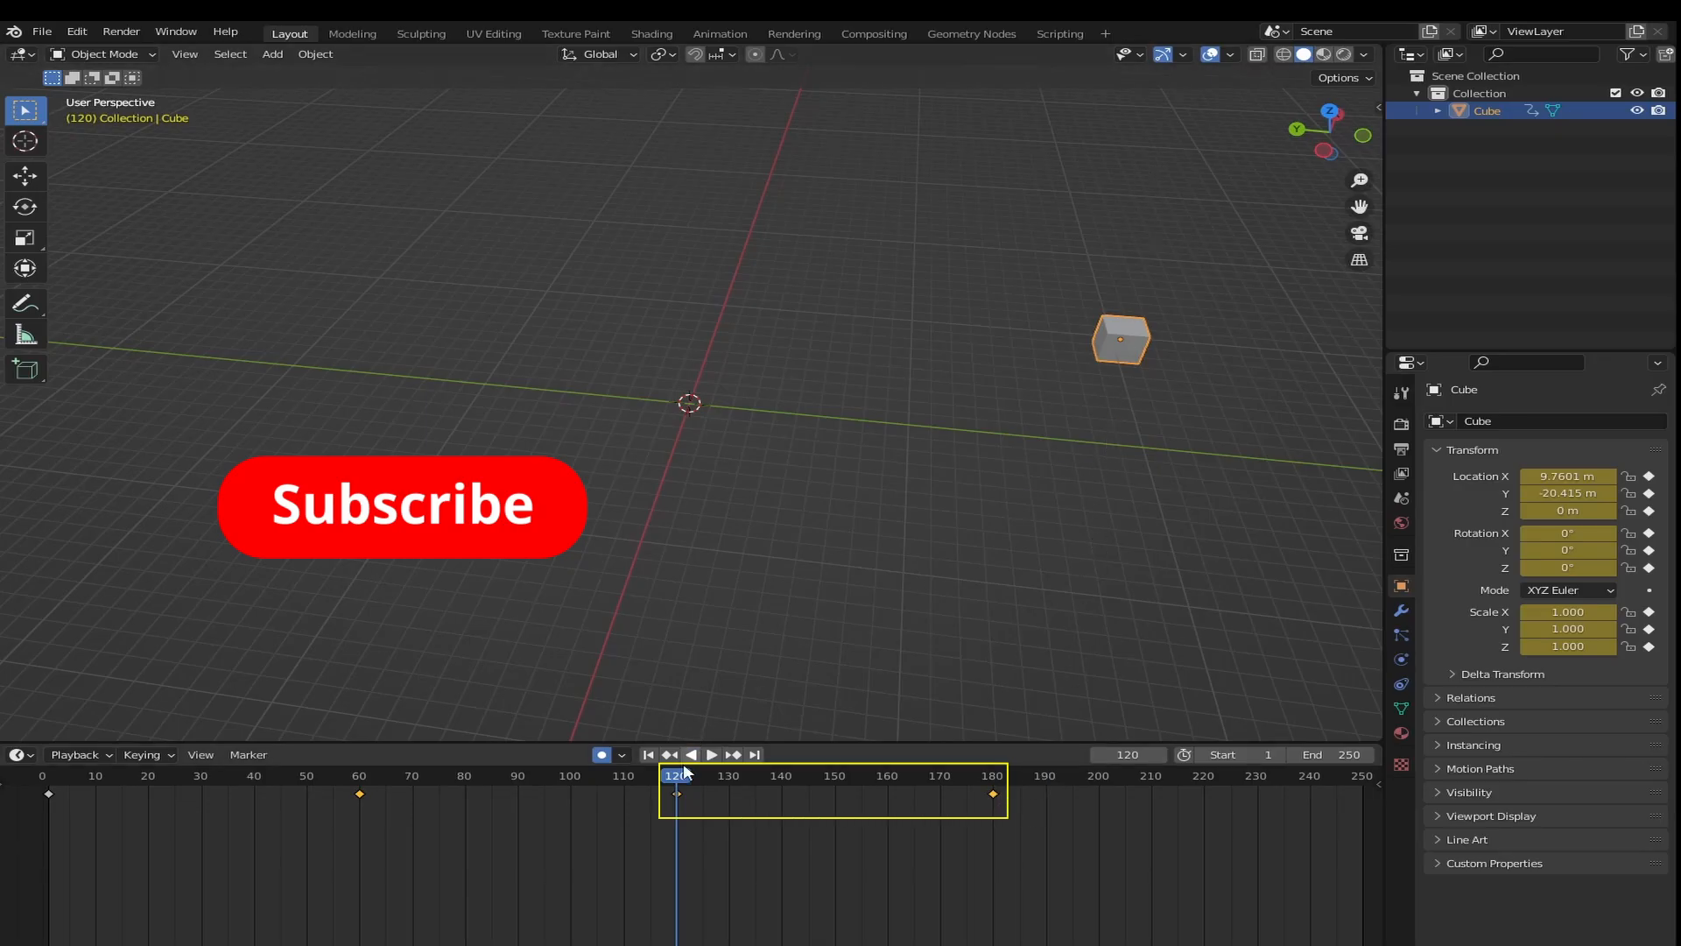
pyautogui.click(711, 754)
pyautogui.moveTo(954, 787); pyautogui.dragTo(995, 789)
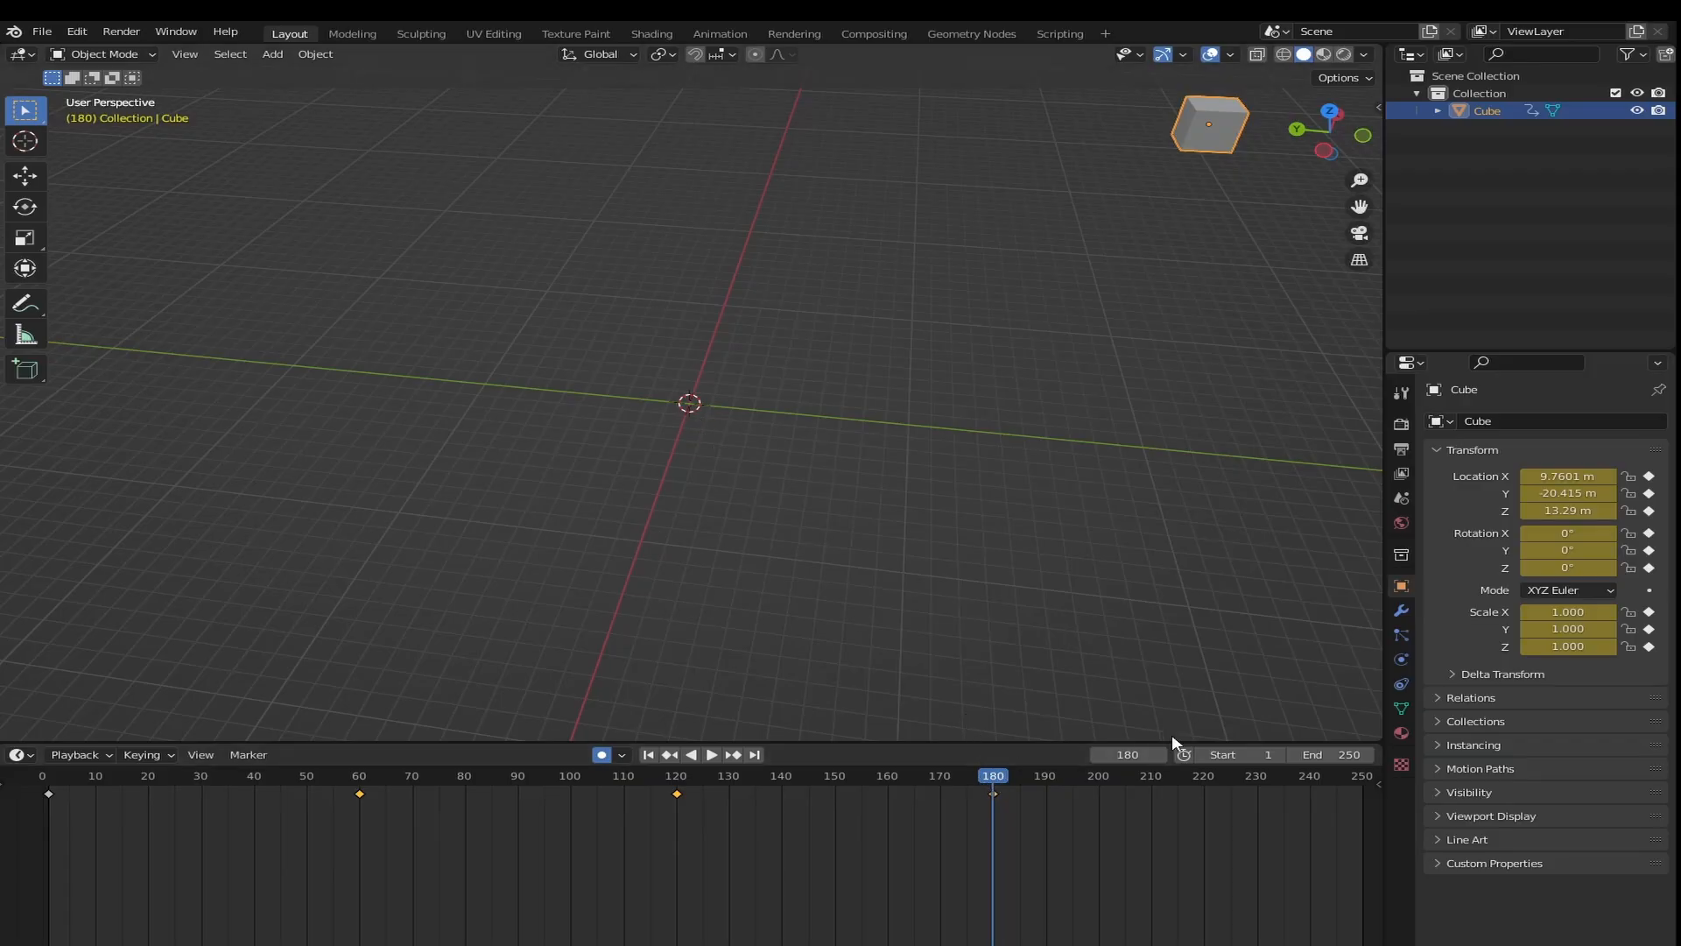
# At frame 250, set the cube's X, Y and Z location to 0 m with Auto Keying on
pyautogui.moveTo(995, 780); pyautogui.dragTo(1362, 779)
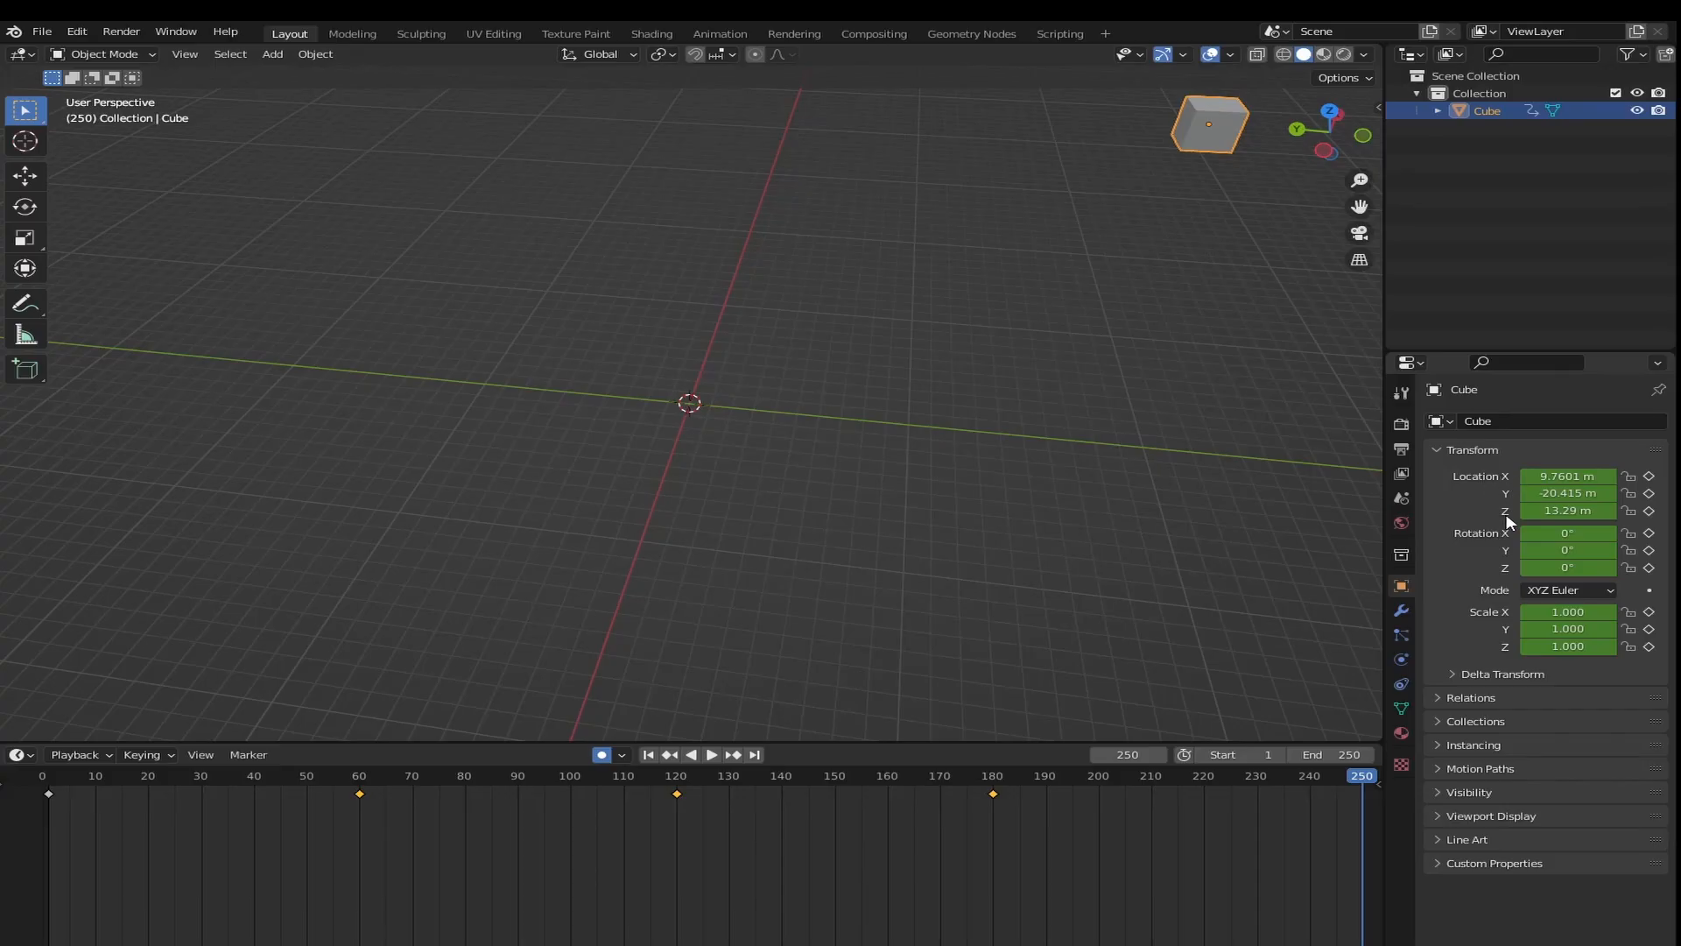
pyautogui.click(1595, 477)
pyautogui.write('0')
pyautogui.press('Return')
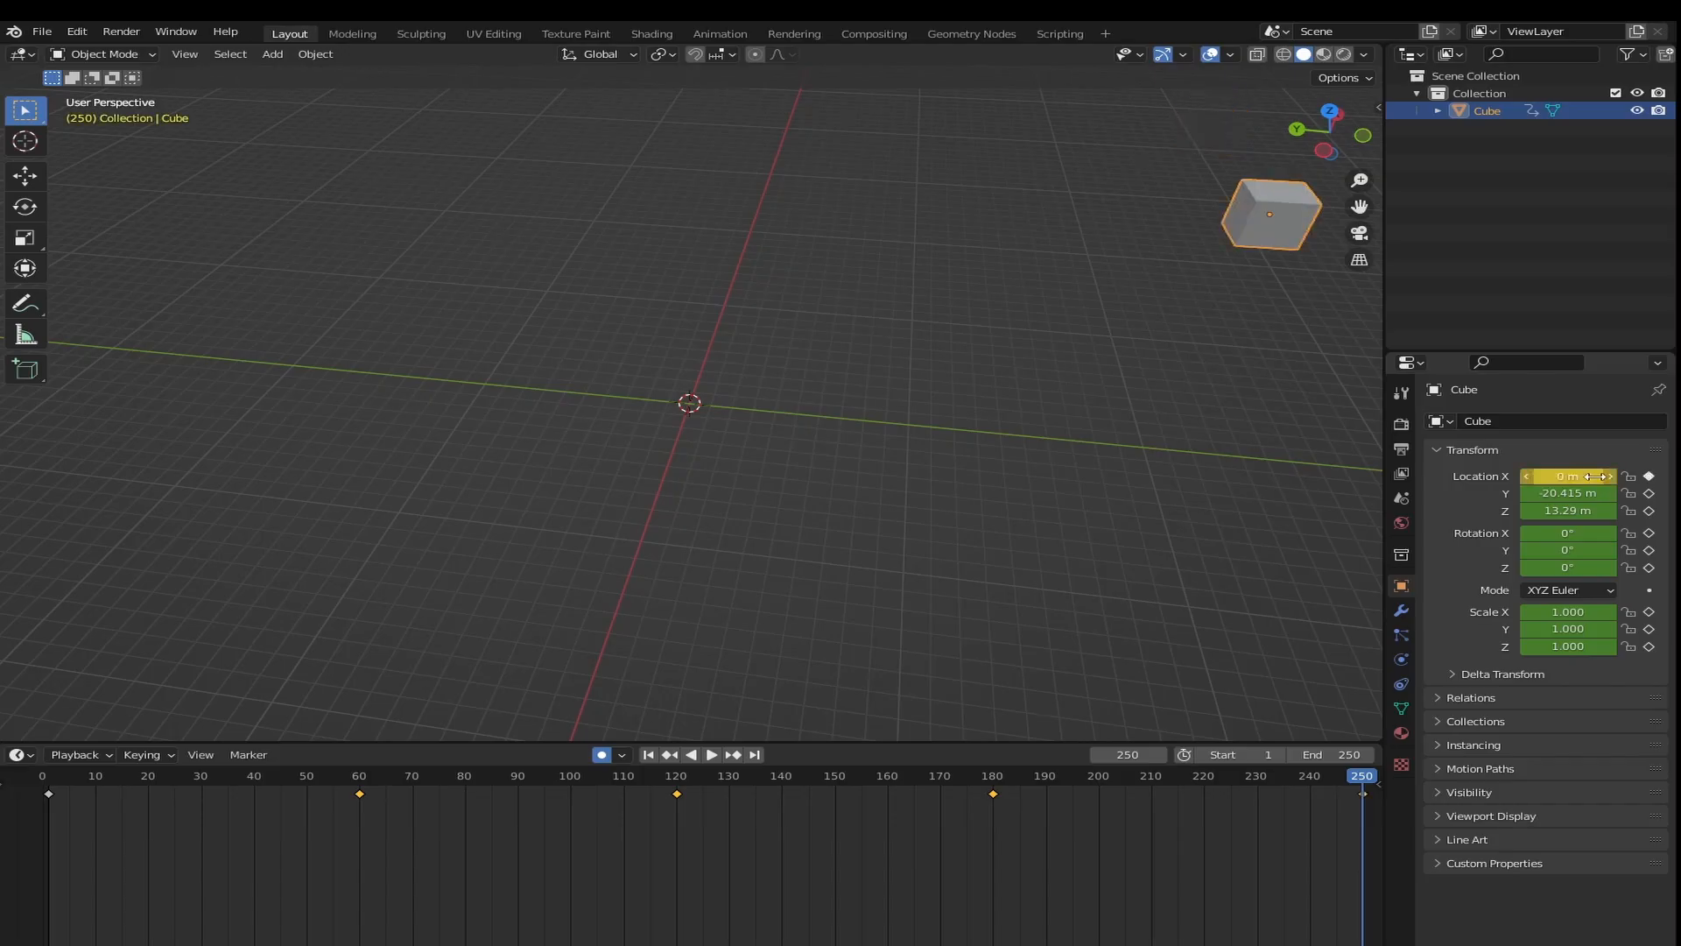
pyautogui.click(1602, 495)
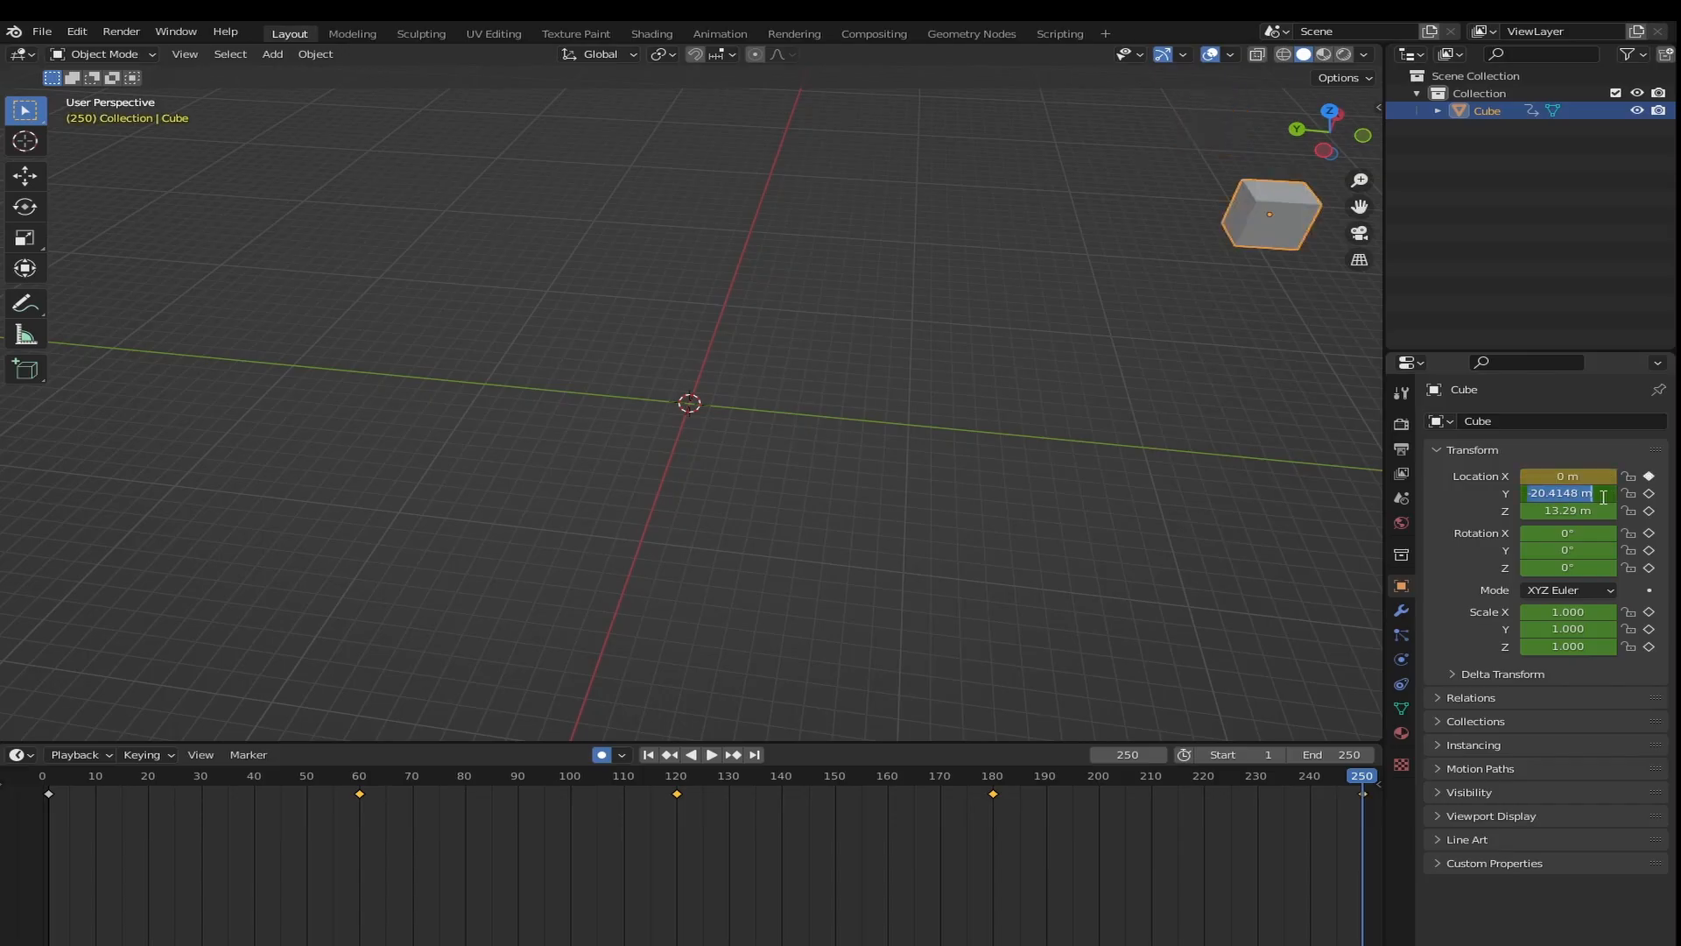
pyautogui.write('0')
pyautogui.press('Return')
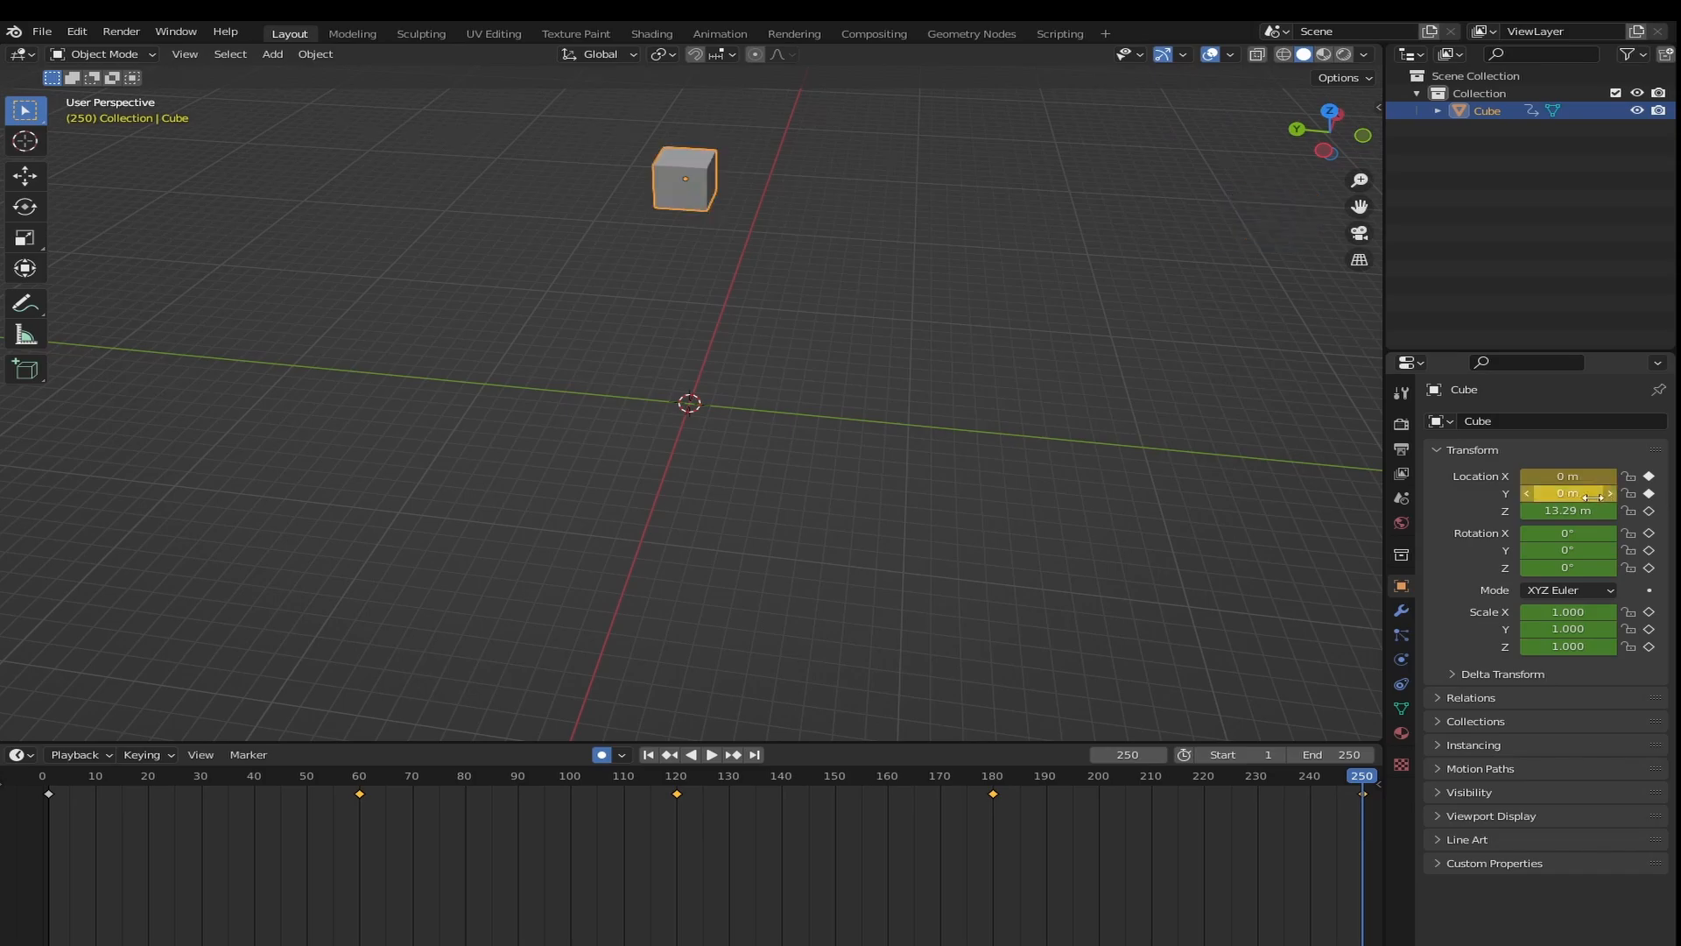
pyautogui.click(1598, 511)
pyautogui.write('0')
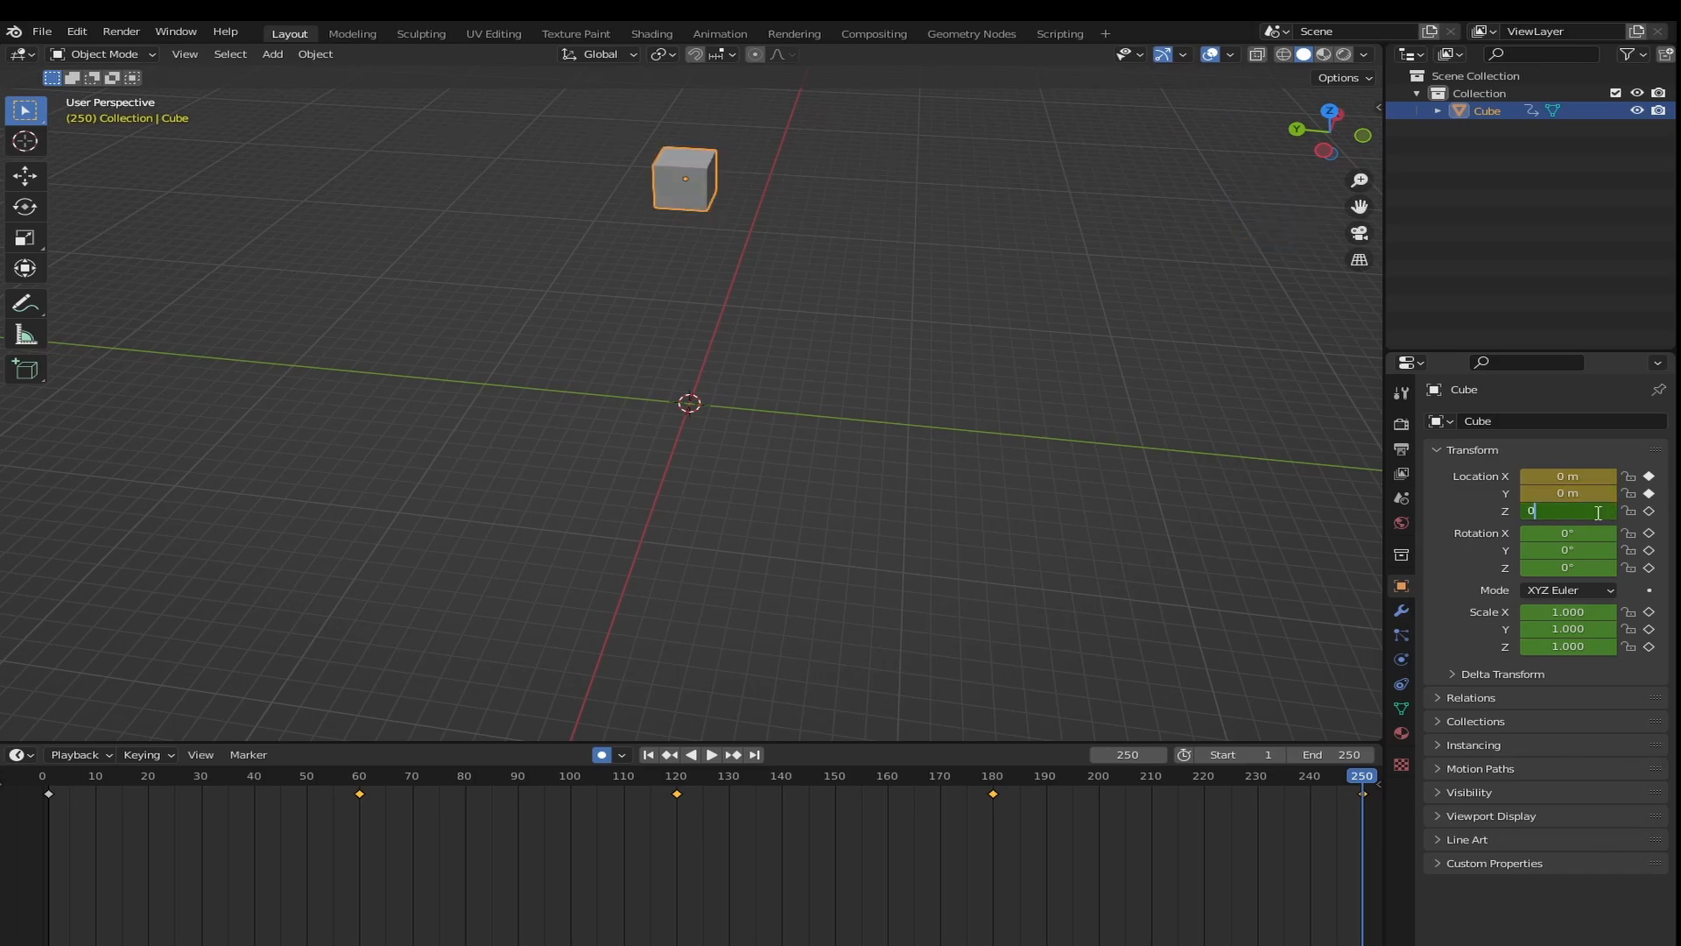
pyautogui.press('Return')
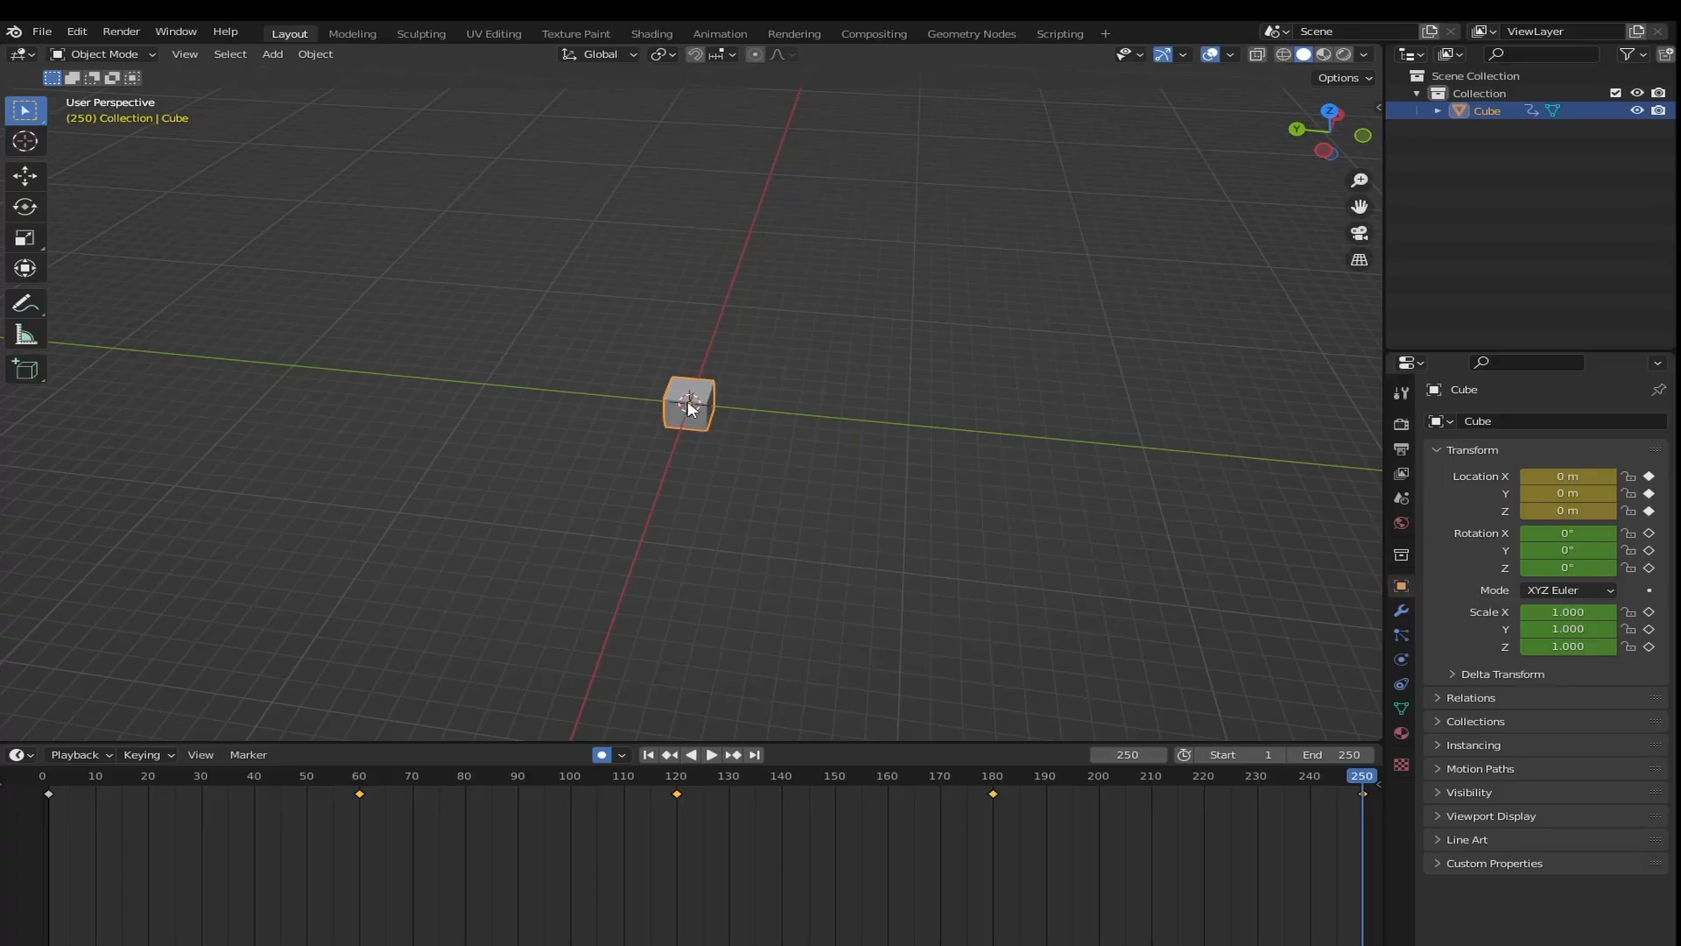
# Return to frame 1 and play the whole animation from a lower viewing angle
pyautogui.moveTo(1362, 776); pyautogui.dragTo(49, 789)
pyautogui.moveTo(908, 668); pyautogui.dragTo(859, 522, button='middle')
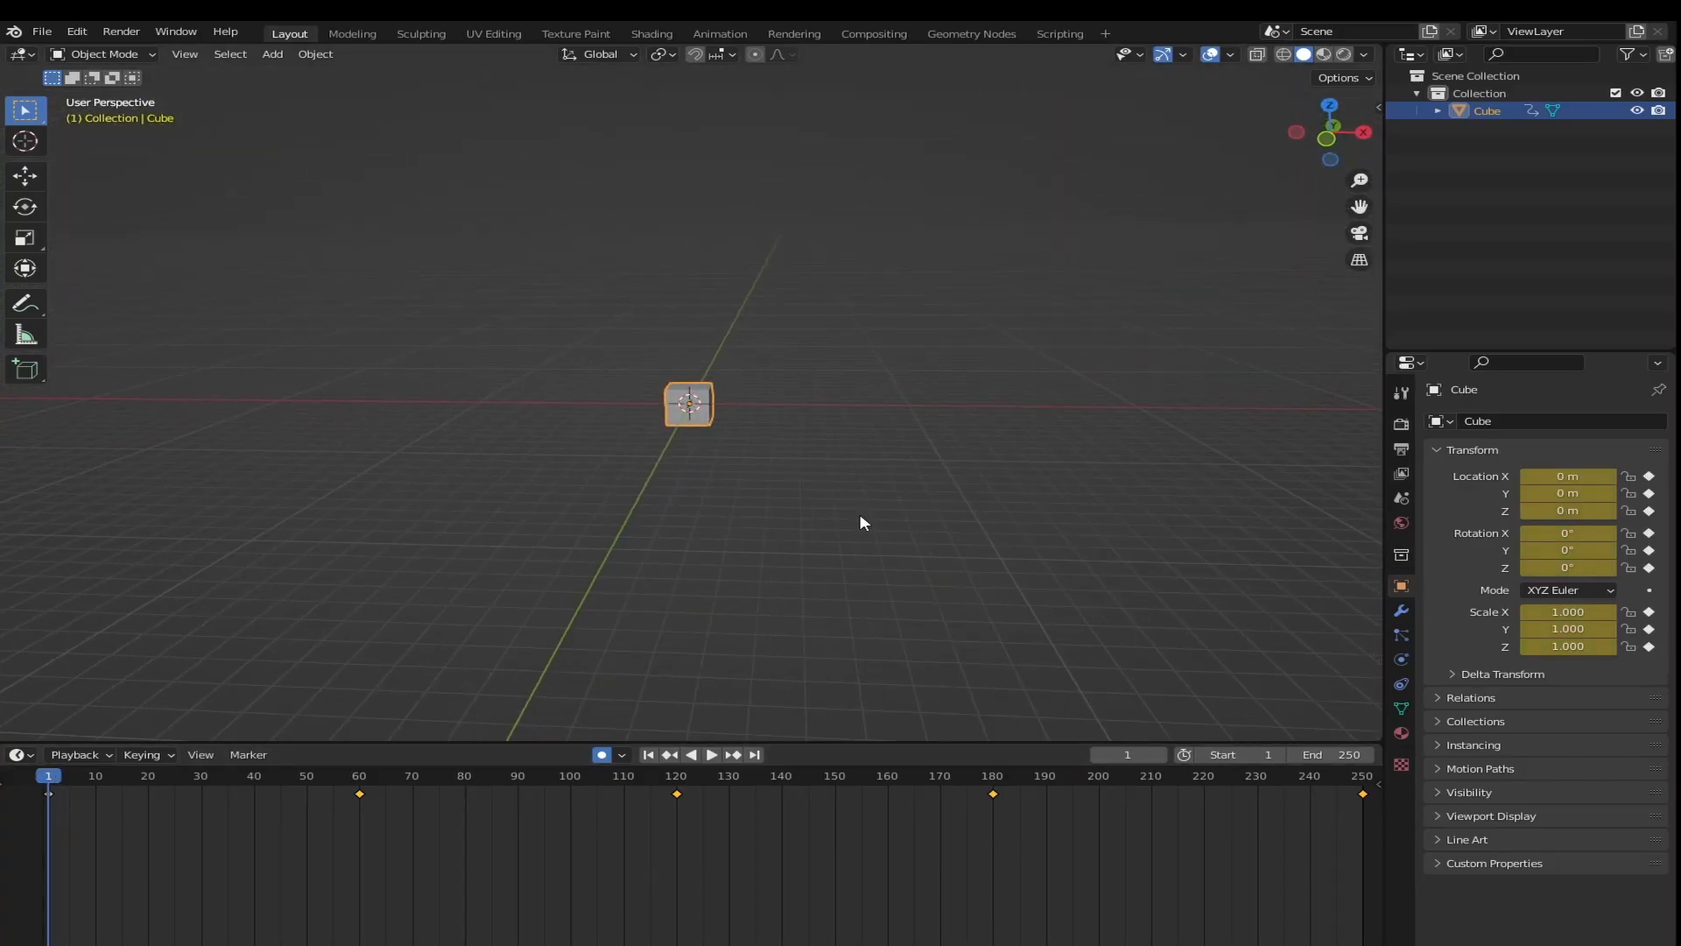
pyautogui.press('space')
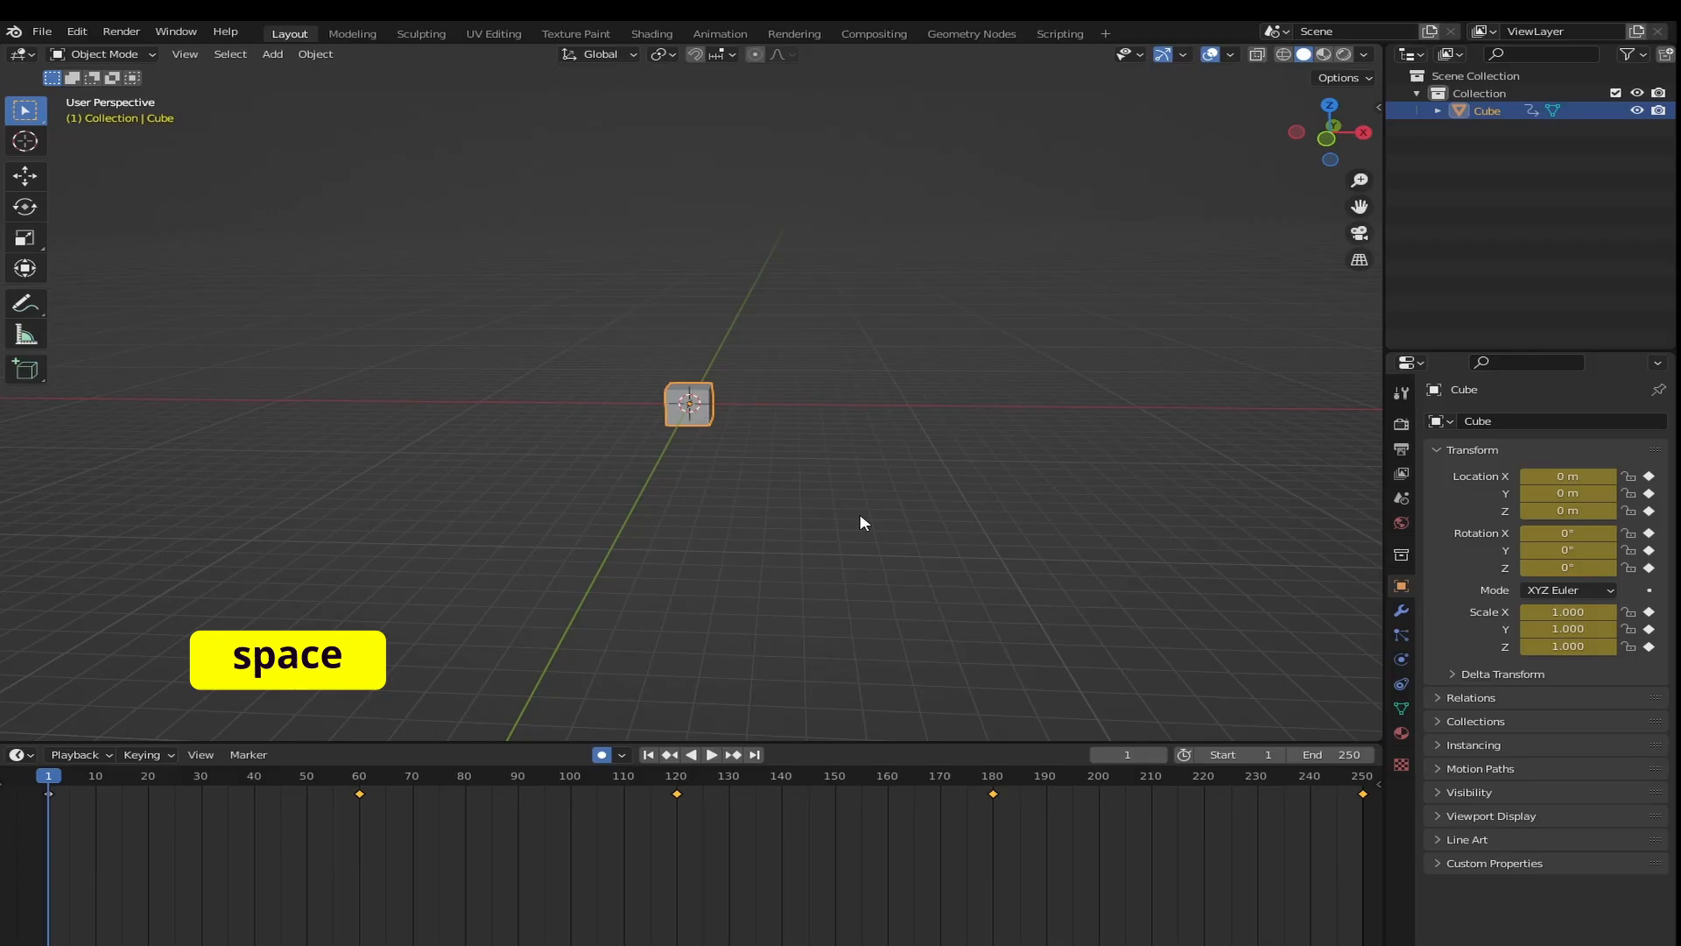
# Play the cube's full movement animation and stop playback near the start of the timeline
pyautogui.press('space')
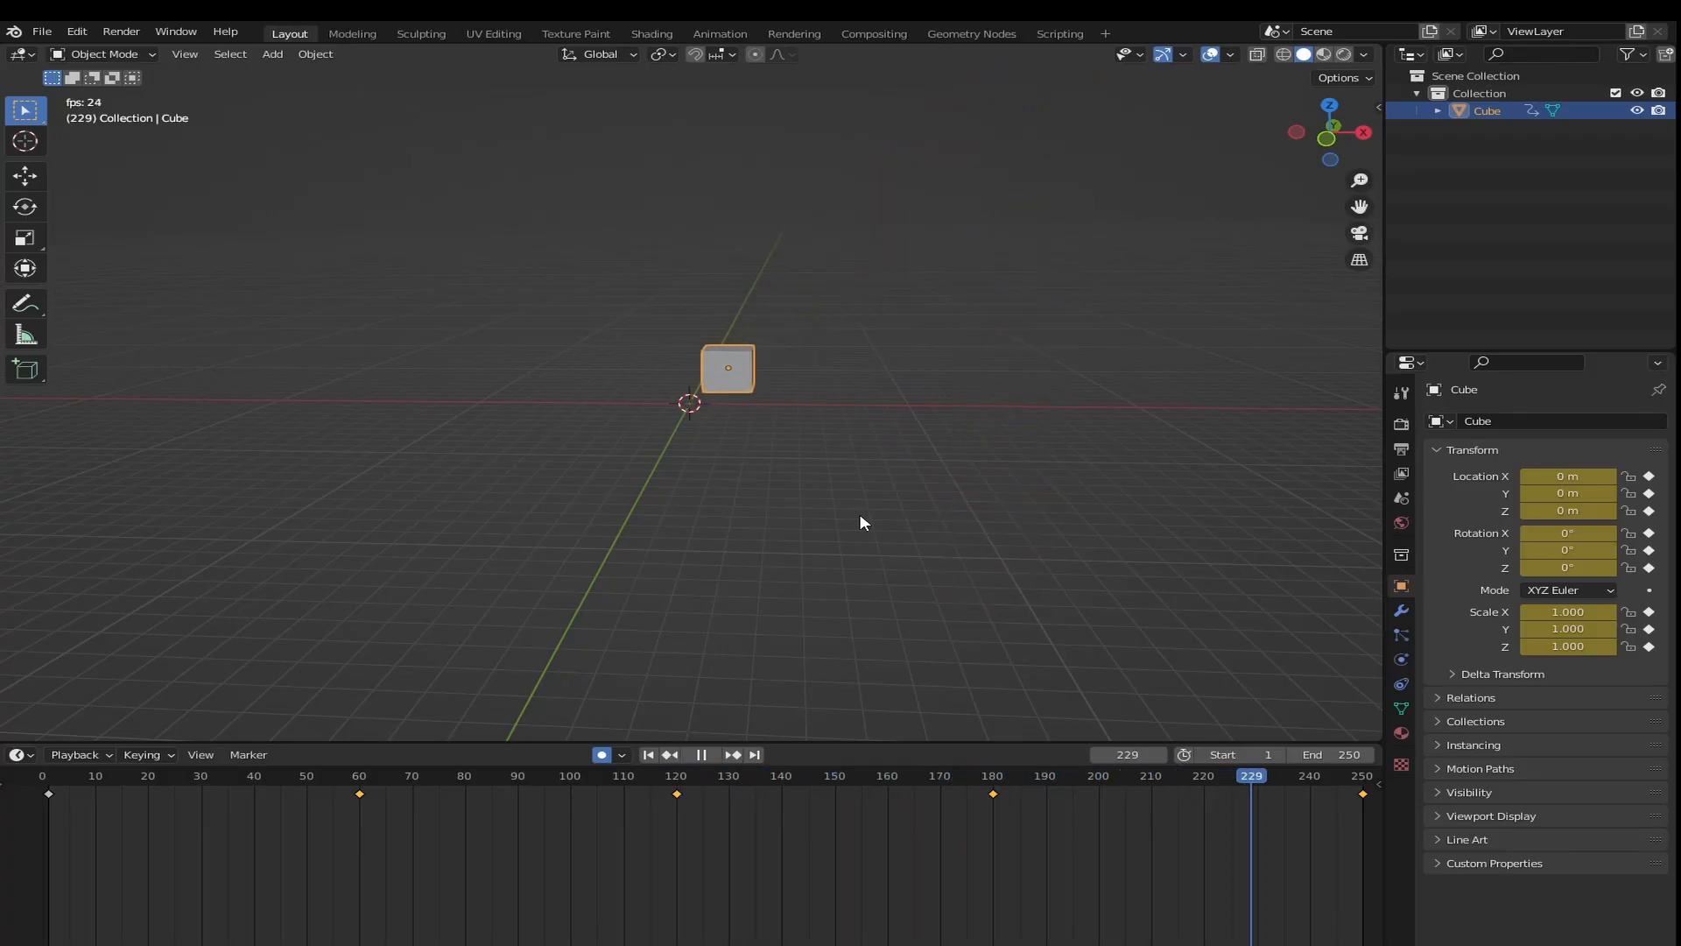
pyautogui.press('space')
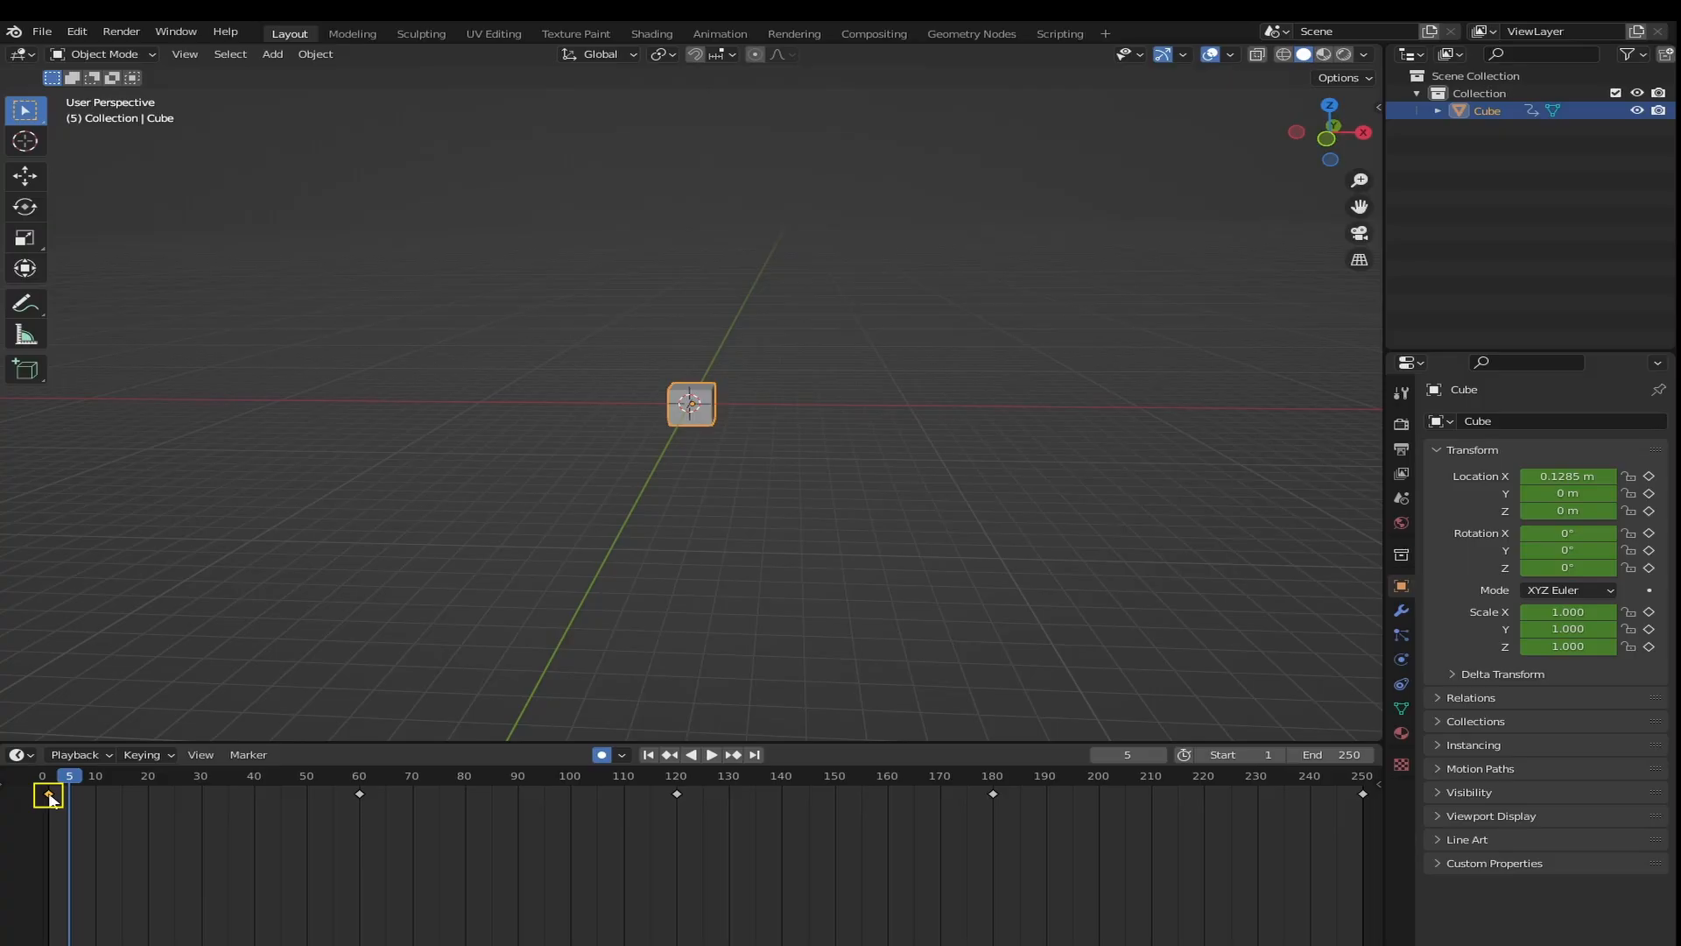
# At frame 1, rotate the cube freely to about X -67.6°, Y -82.6° and Z -633° with Auto Keying on
pyautogui.moveTo(69, 778); pyautogui.dragTo(47, 792)
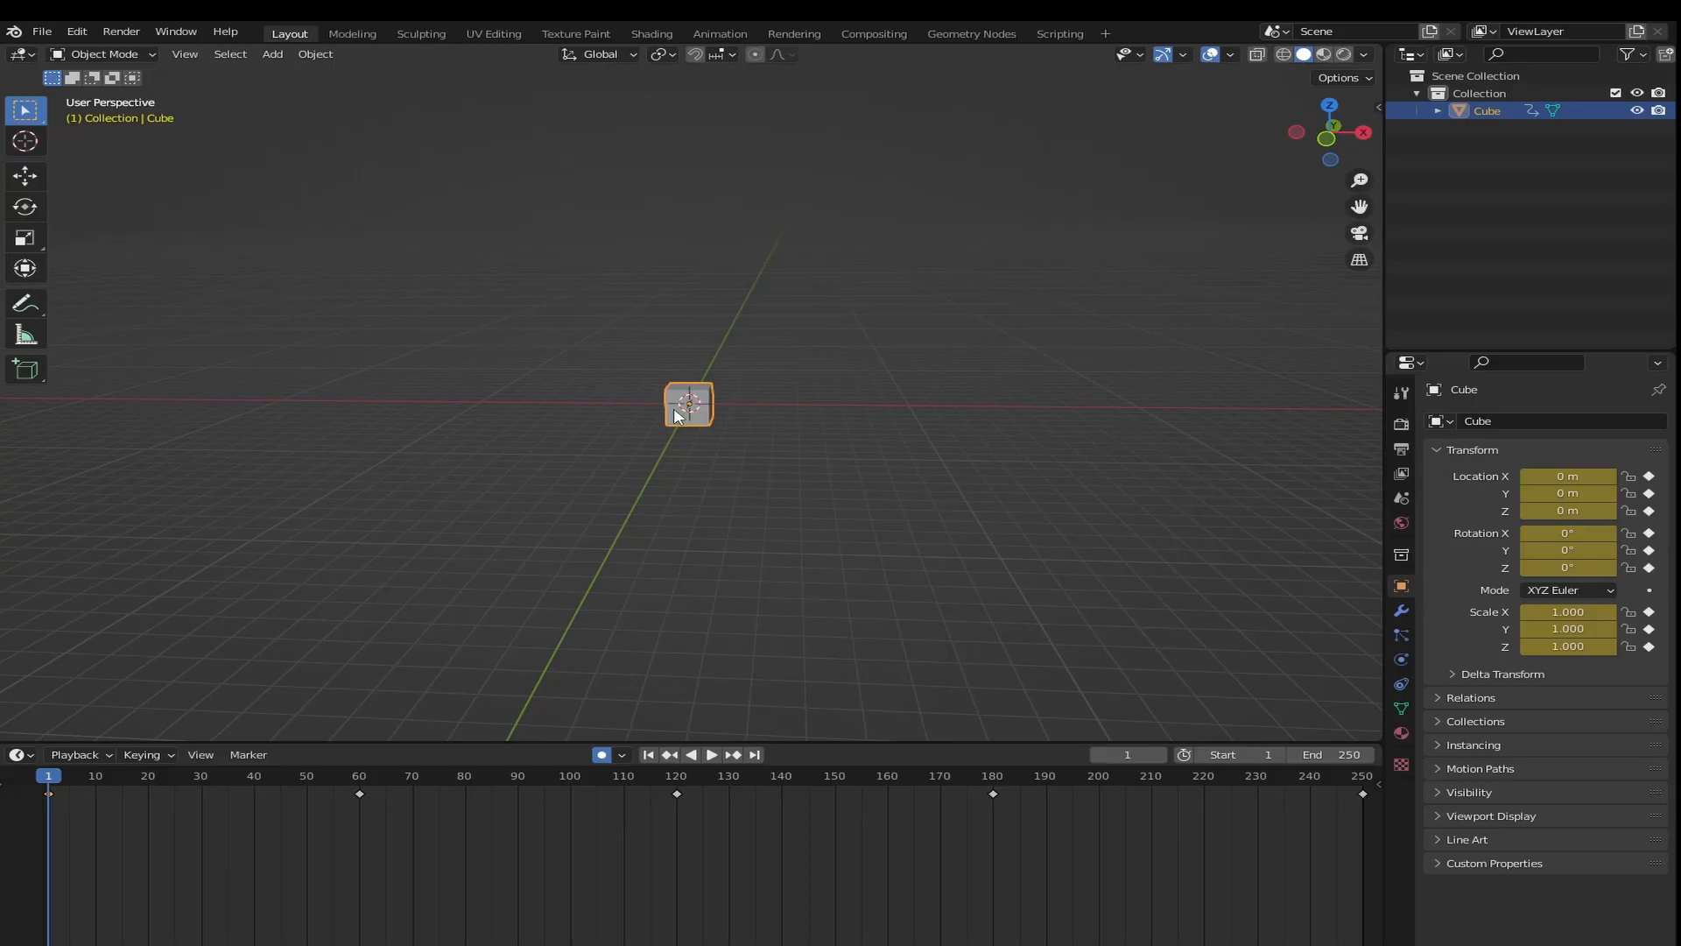
pyautogui.press('r')
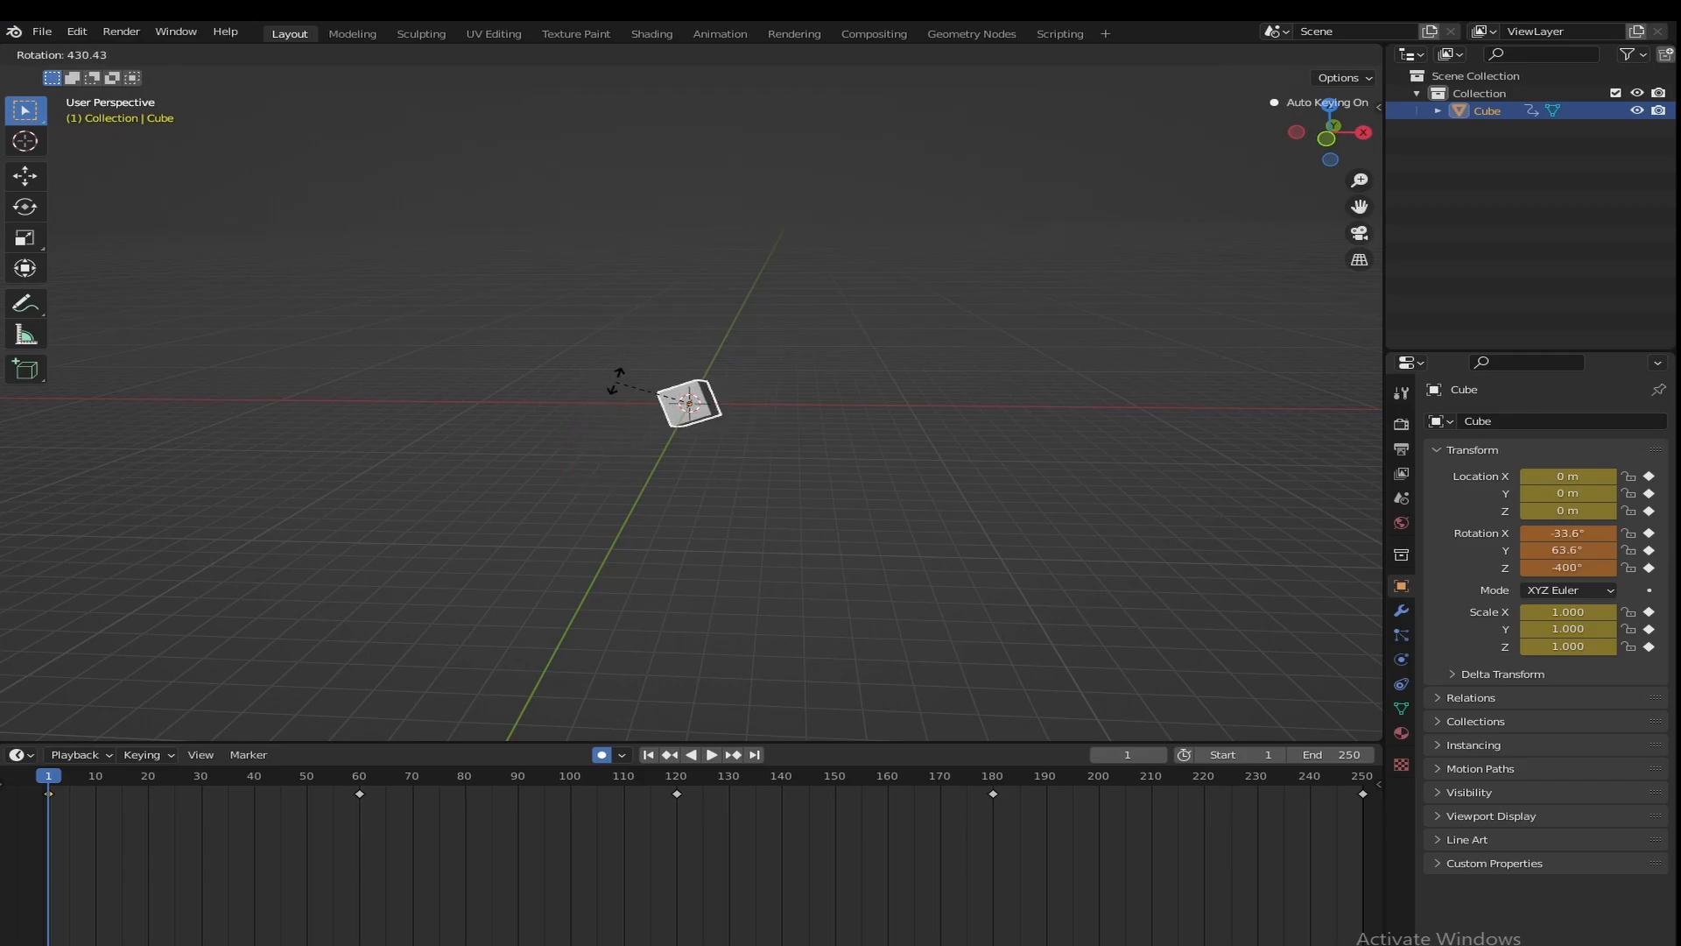
pyautogui.click(745, 441)
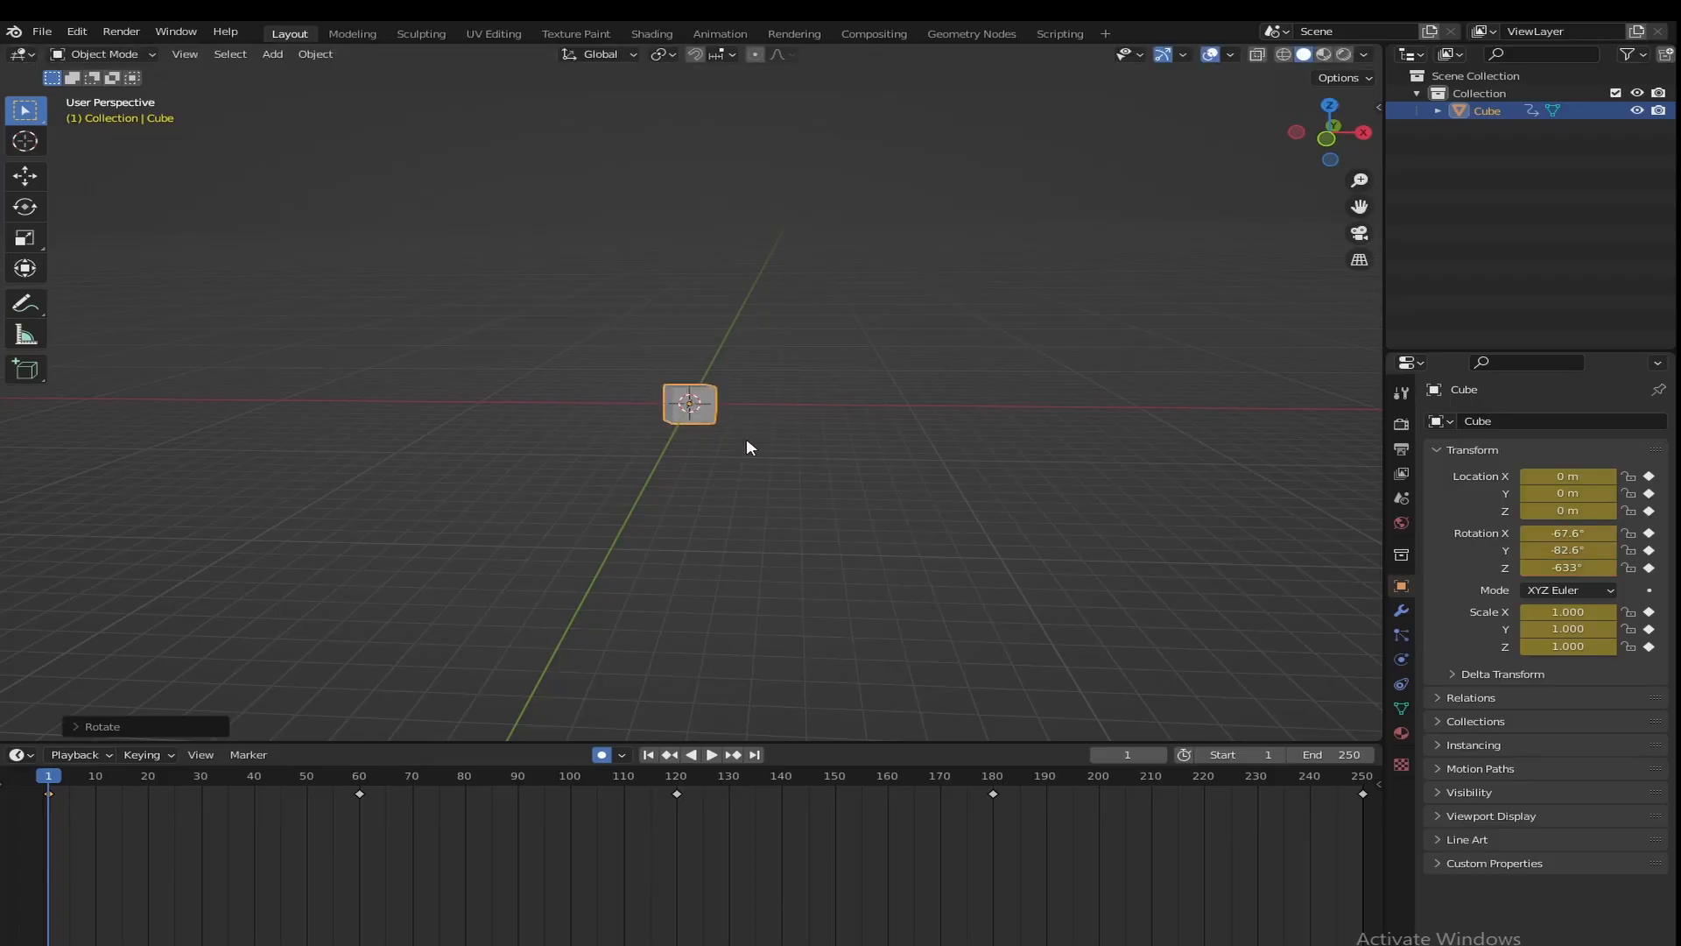
# Play the animation from frame 1 to review the cube's rotation, and scrub through the remaining frames to frame 250
pyautogui.click(49, 782)
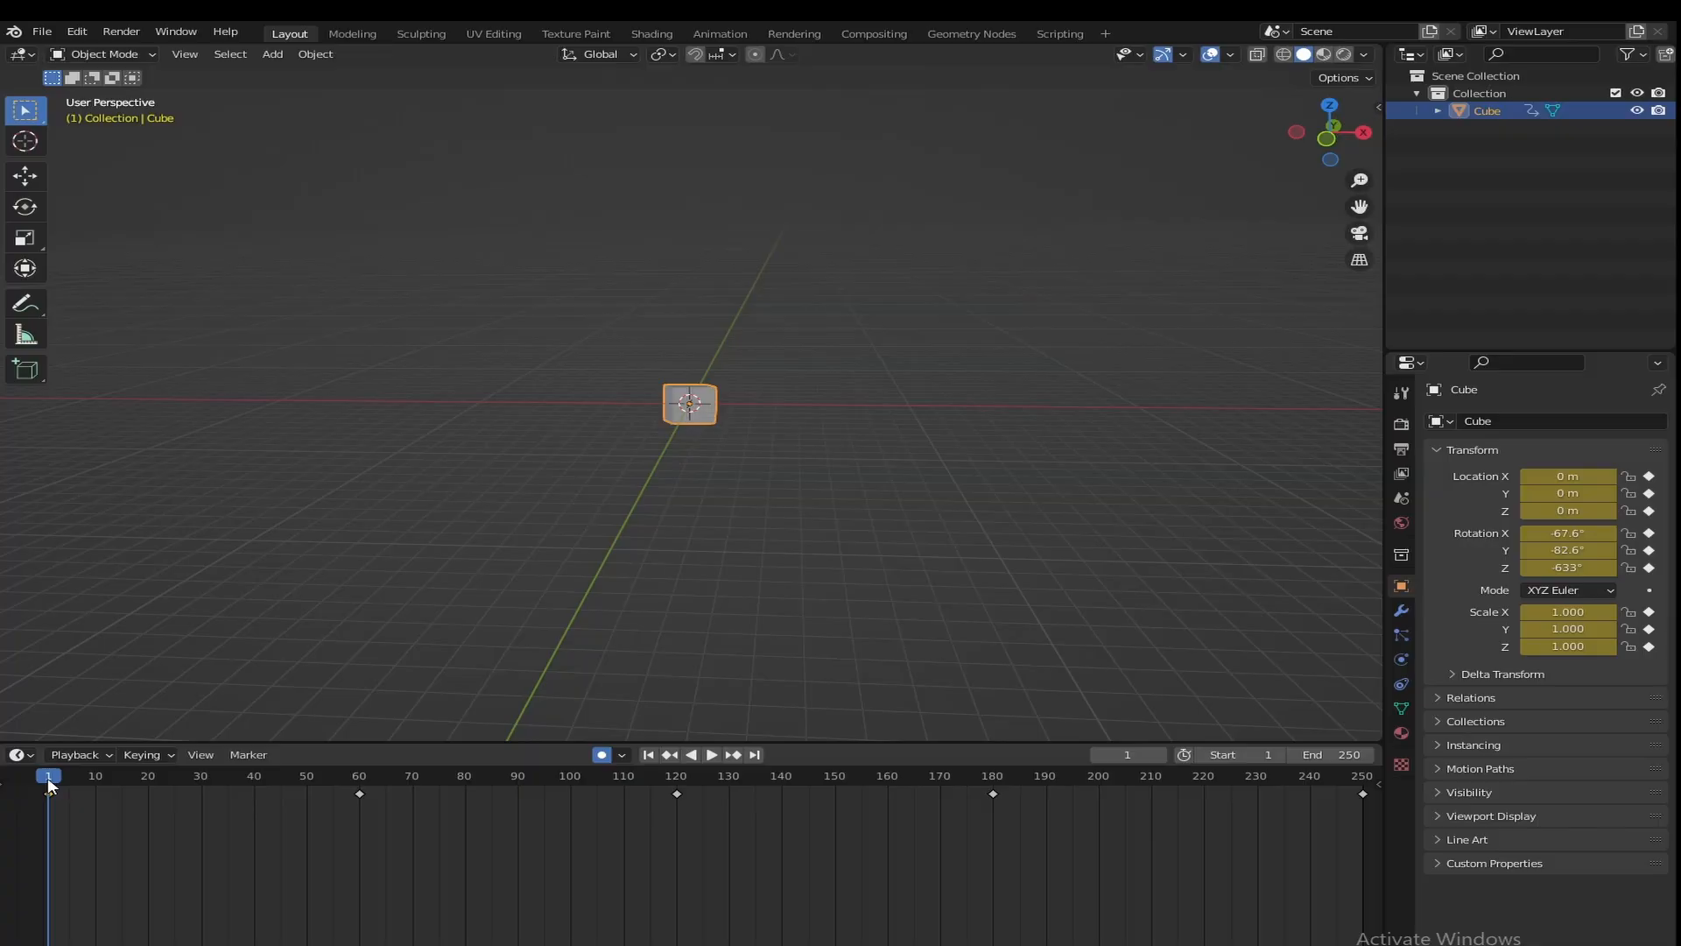
pyautogui.press('space')
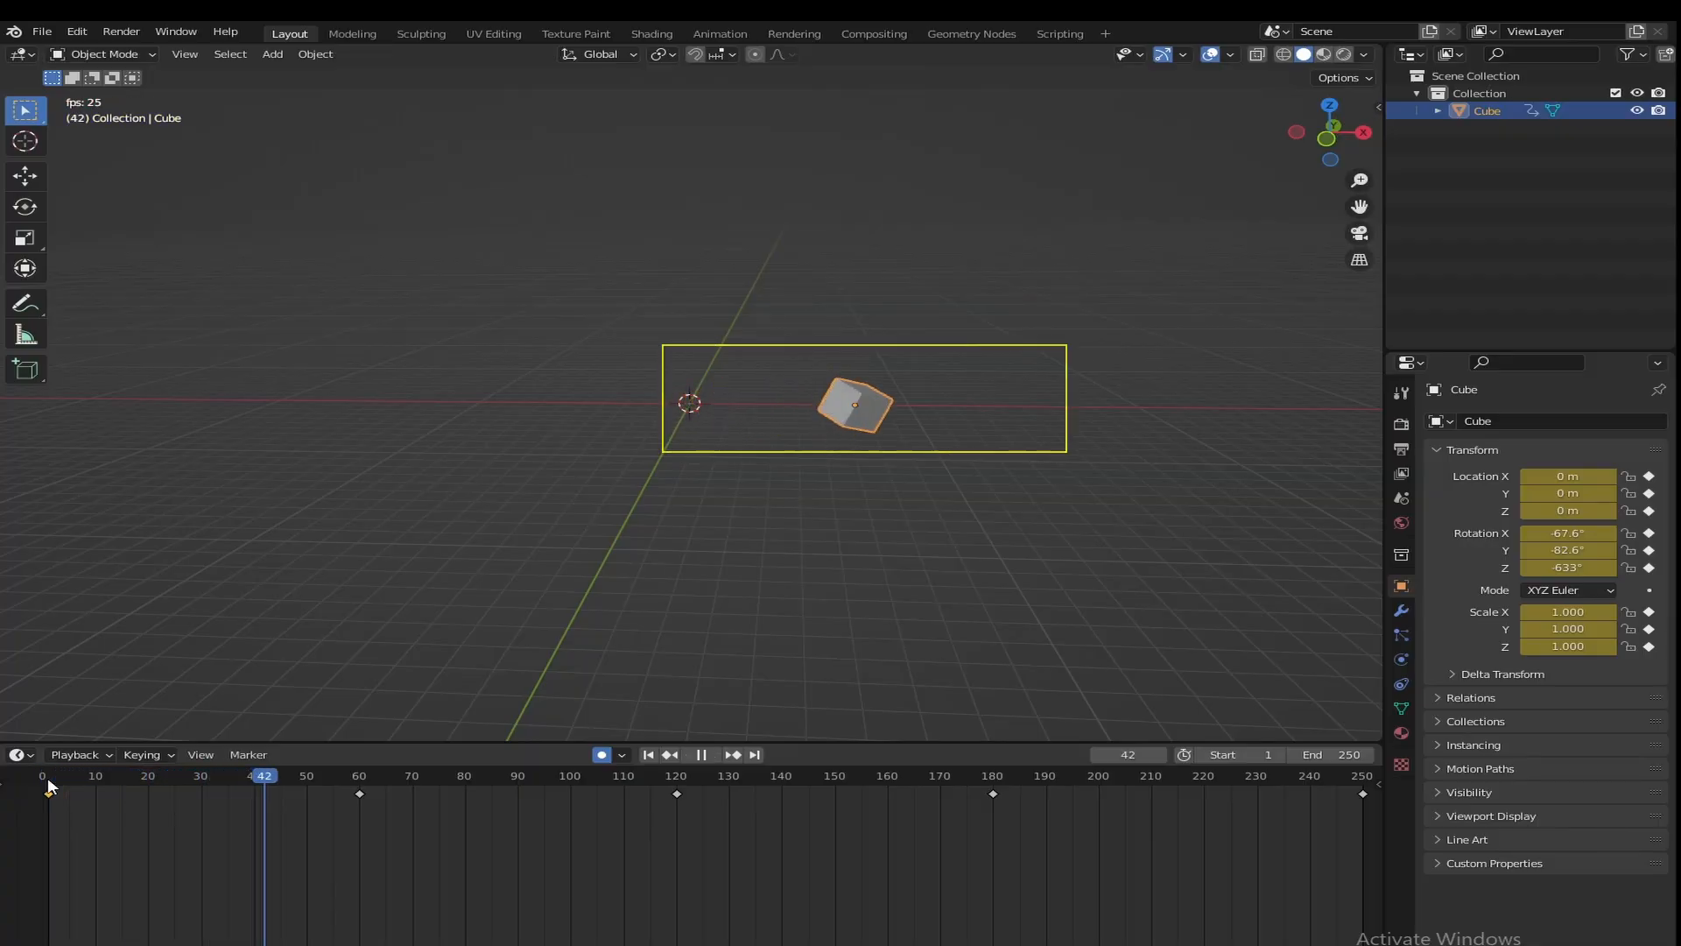
pyautogui.press('space')
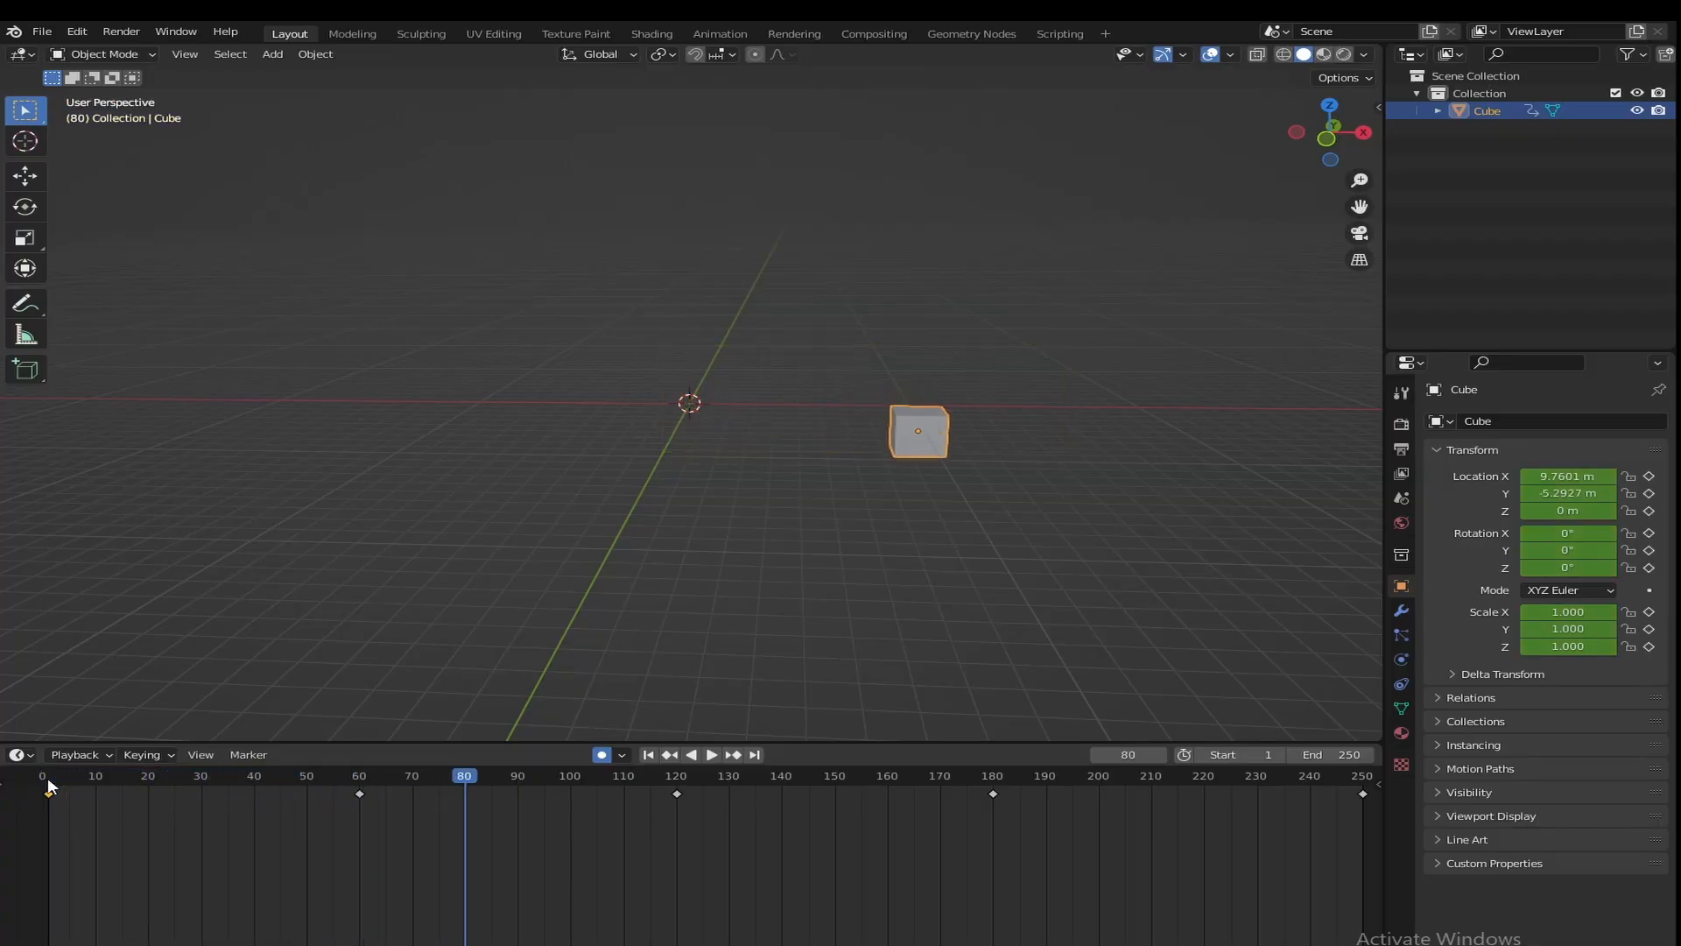
pyautogui.click(463, 804)
pyautogui.press('space')
pyautogui.moveTo(467, 783); pyautogui.dragTo(1362, 807)
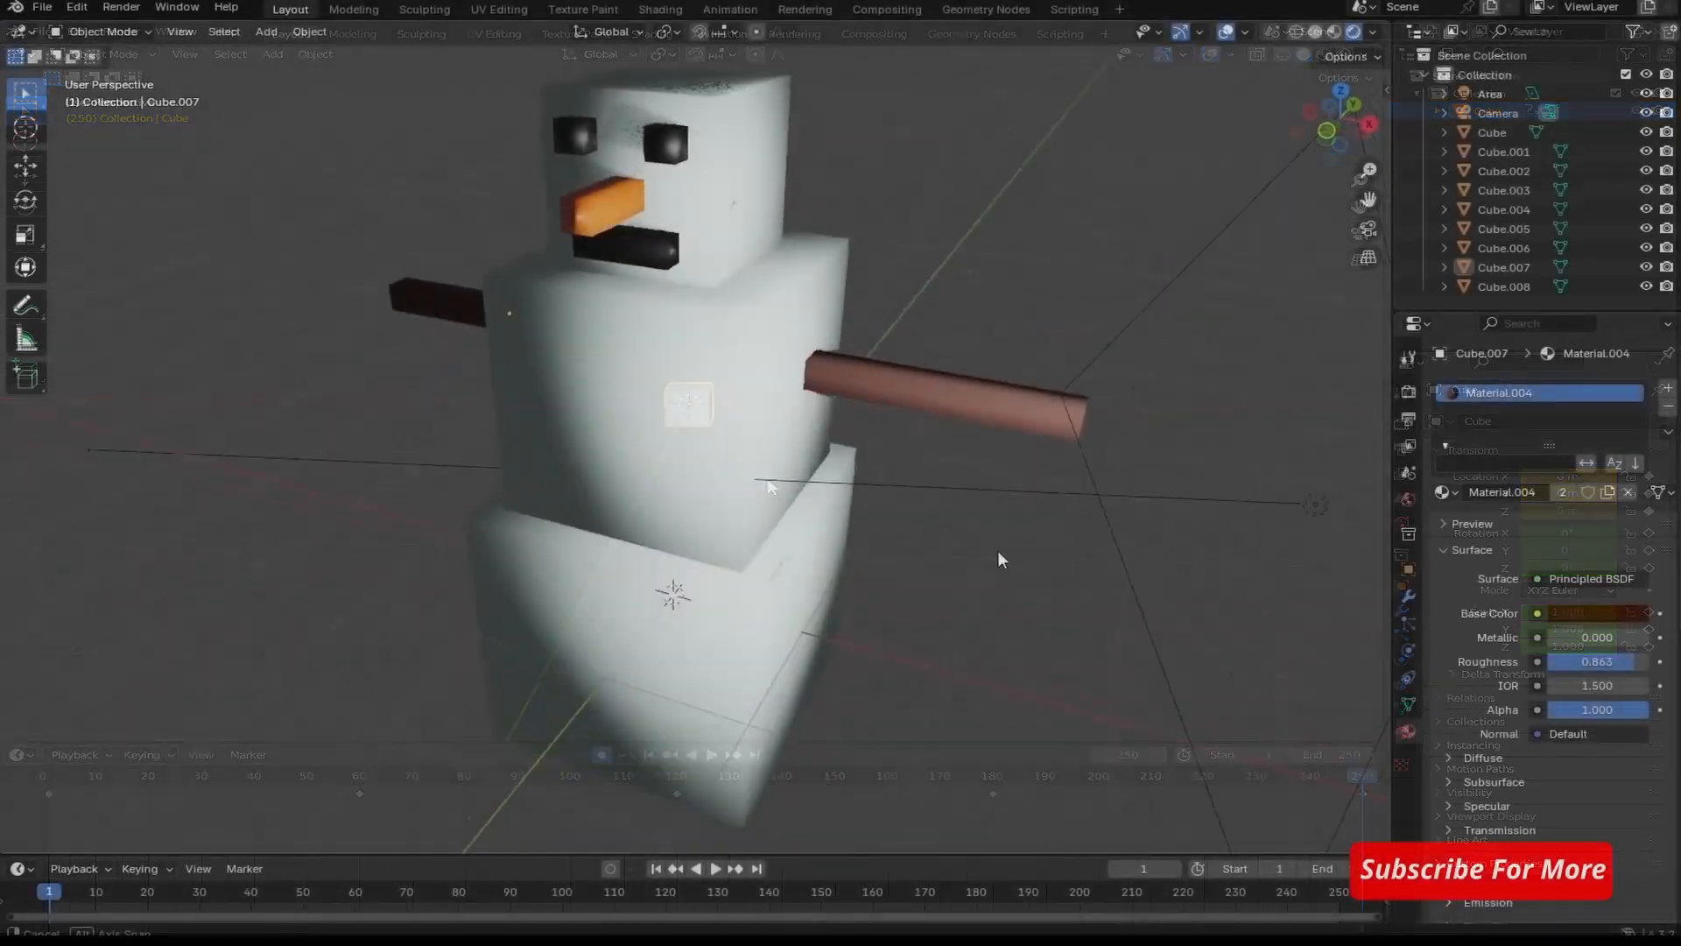
pyautogui.moveTo(997, 550)
pyautogui.mouseDown(button='middle')
pyautogui.moveTo(901, 595)
pyautogui.moveTo(823, 512)
pyautogui.moveTo(1024, 533)
pyautogui.mouseUp(button='middle')
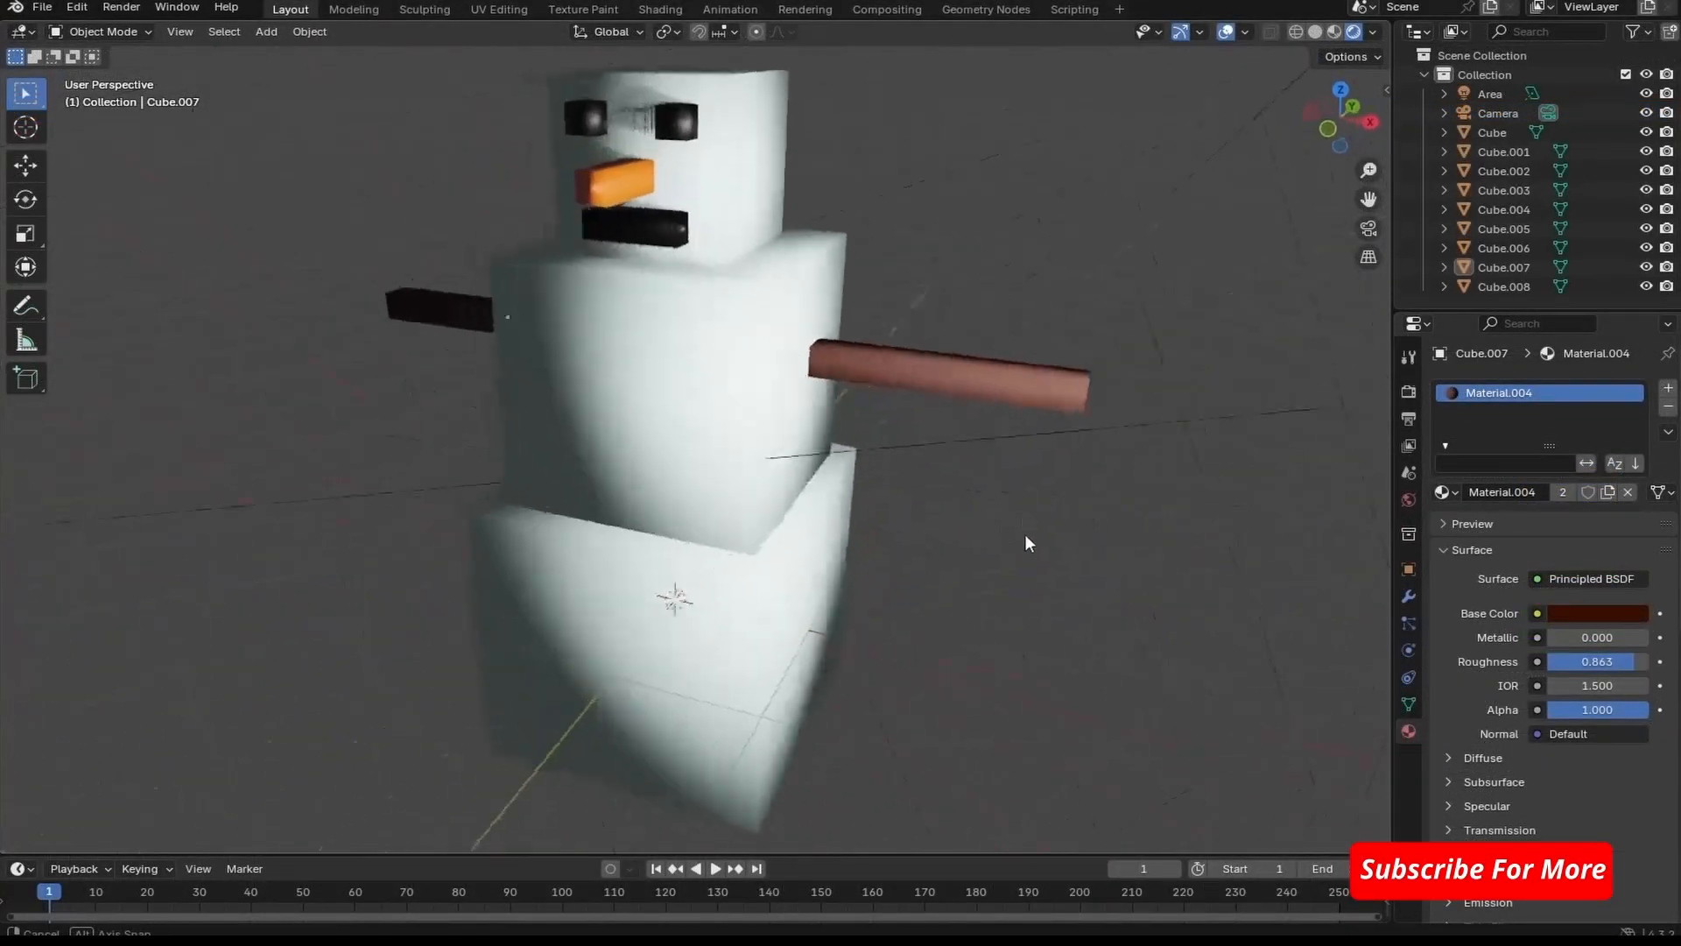